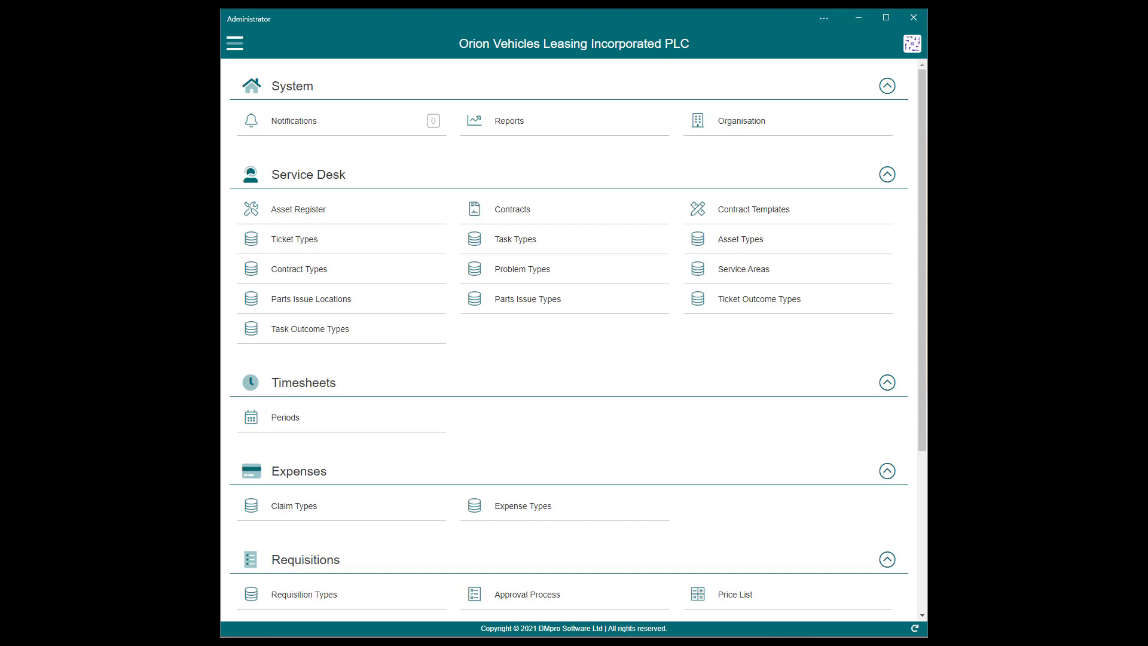
pyautogui.click(815, 128)
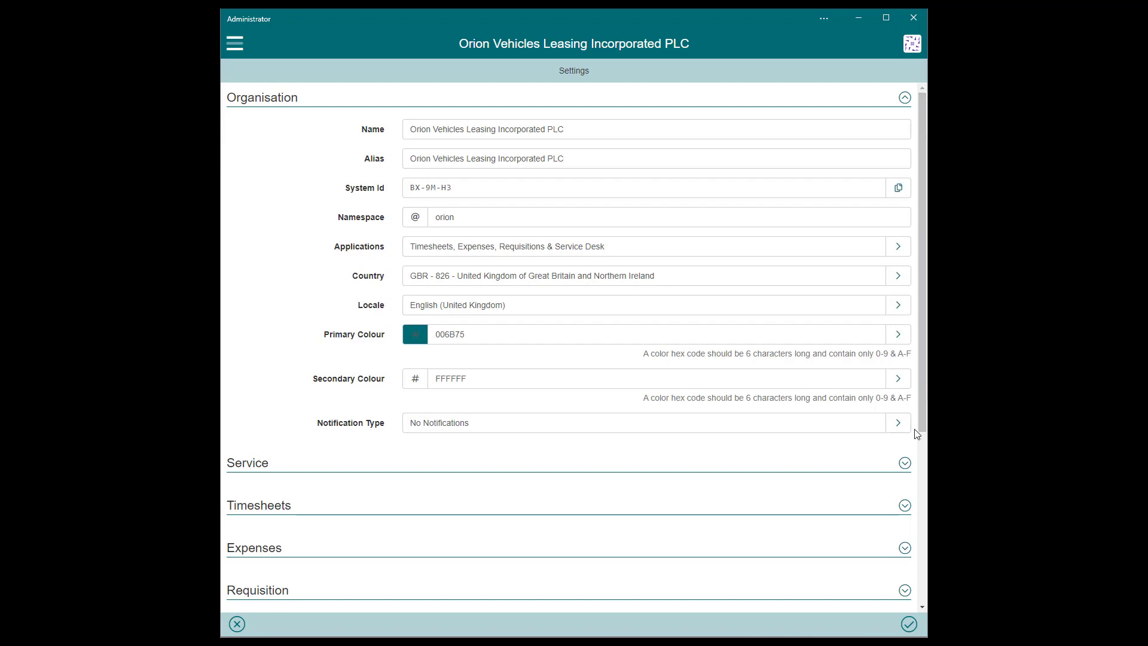
pyautogui.click(898, 424)
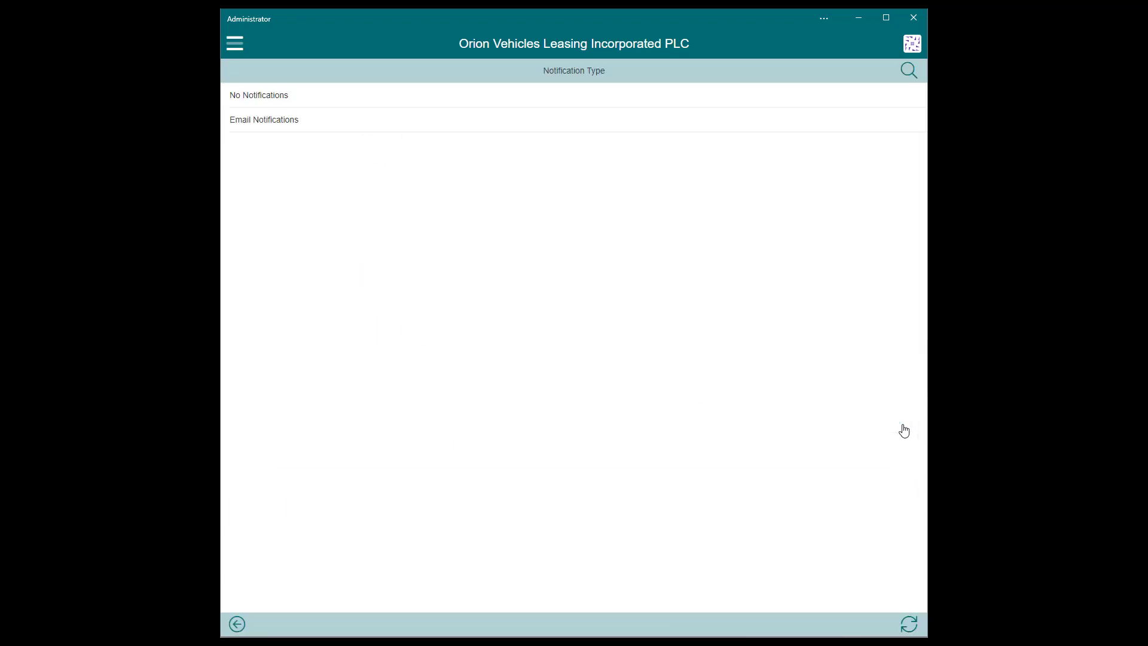
pyautogui.click(237, 626)
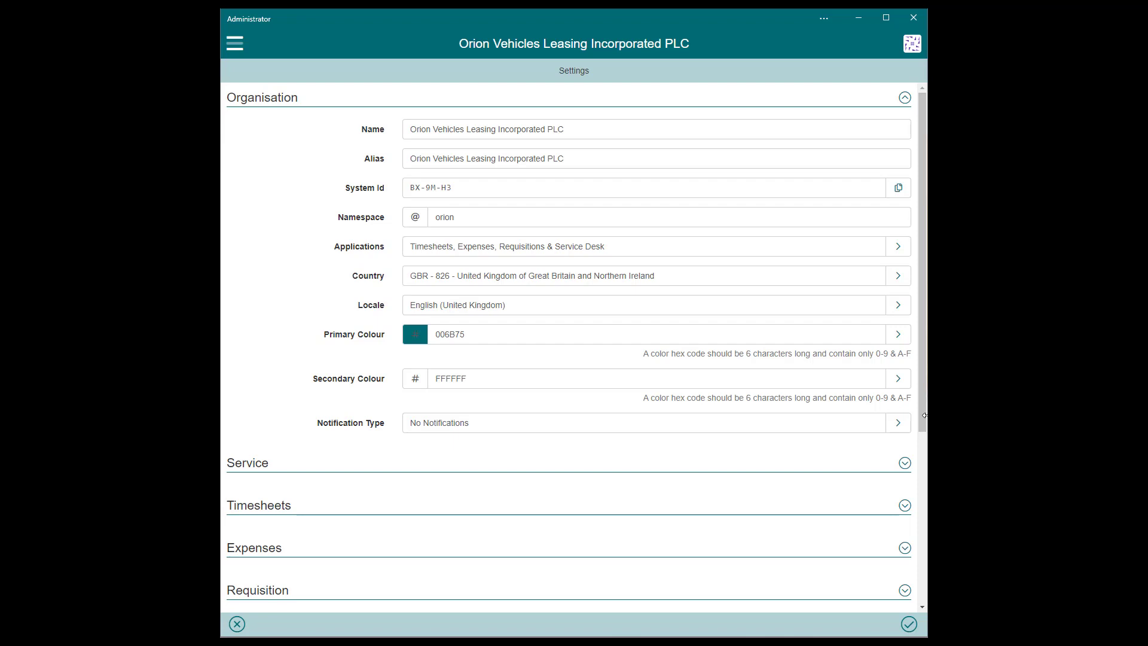
pyautogui.scroll(-5, 925, 417)
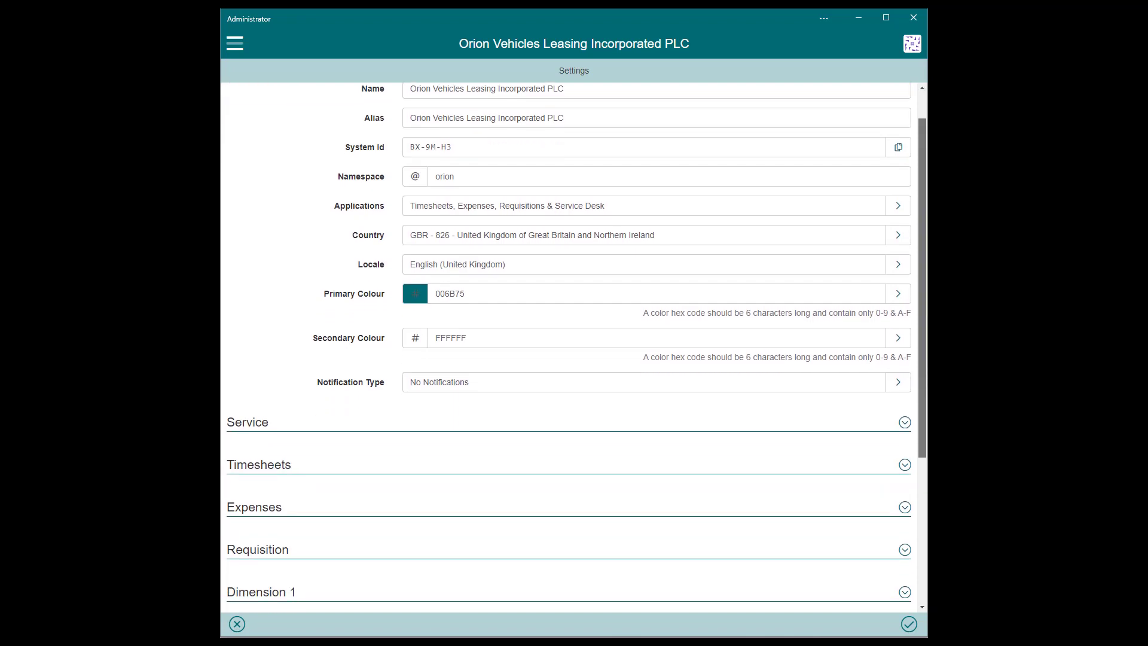
pyautogui.scroll(-3, 576, 346)
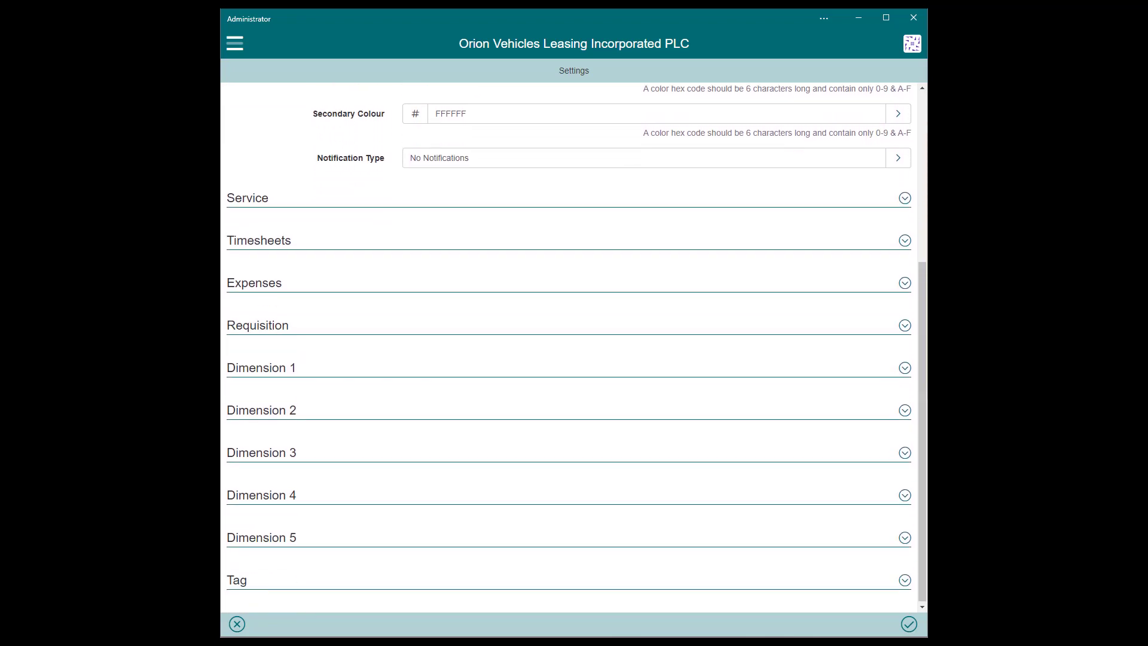
pyautogui.click(904, 199)
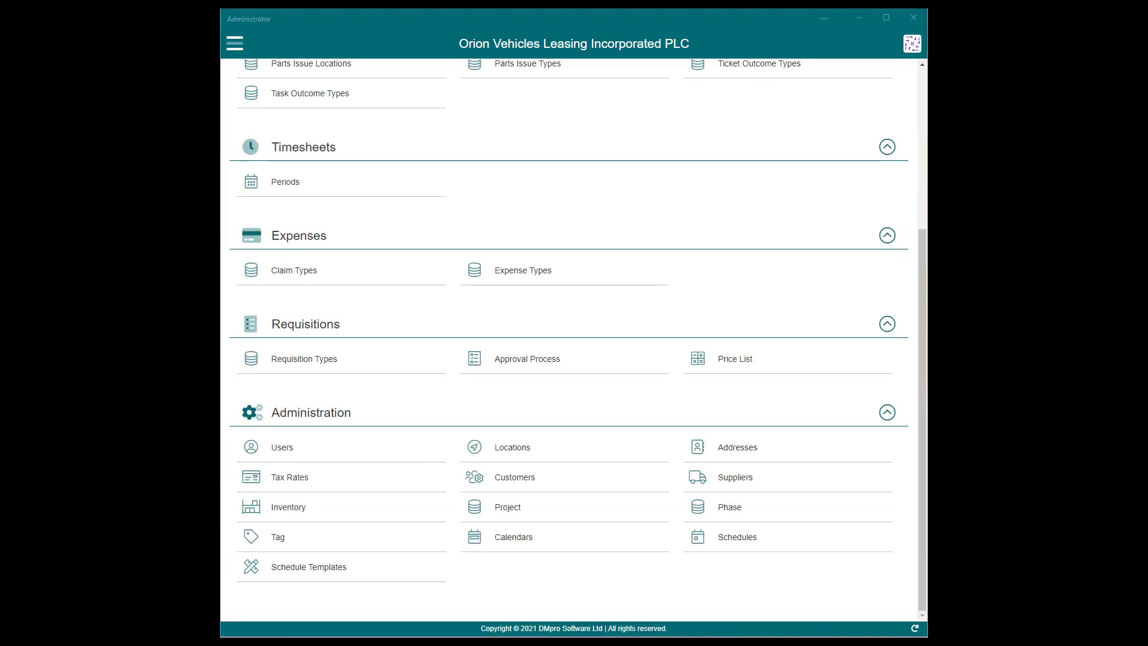
# Open User Maintenance from Administration to list the Company Administrator and seven Company Users.
pyautogui.click(334, 456)
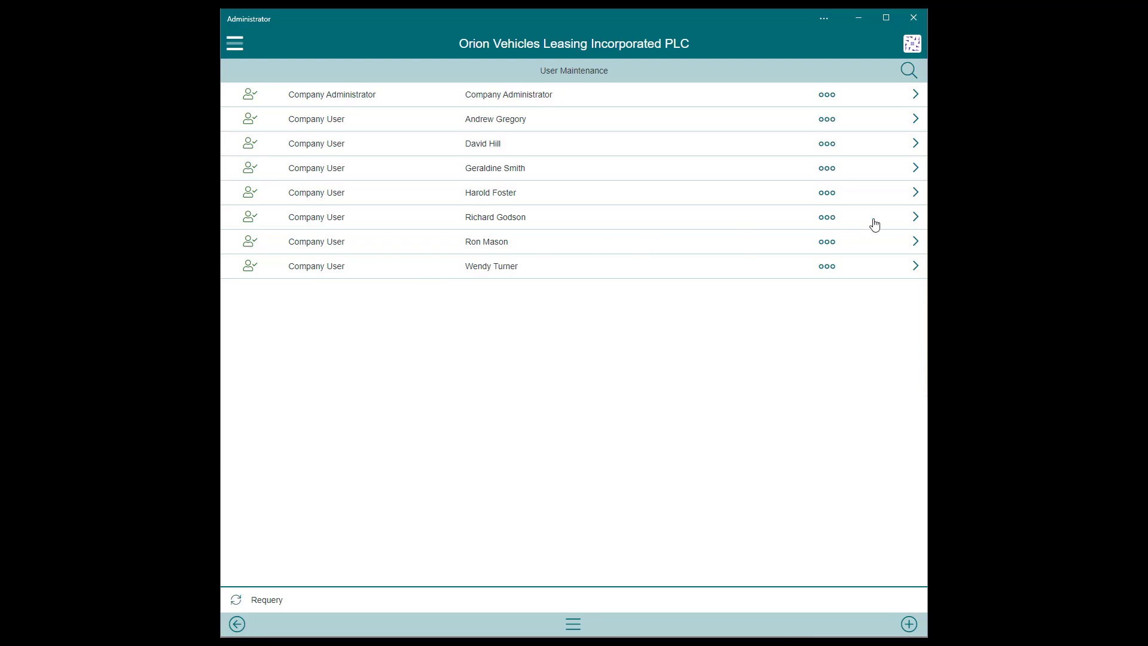
pyautogui.click(895, 222)
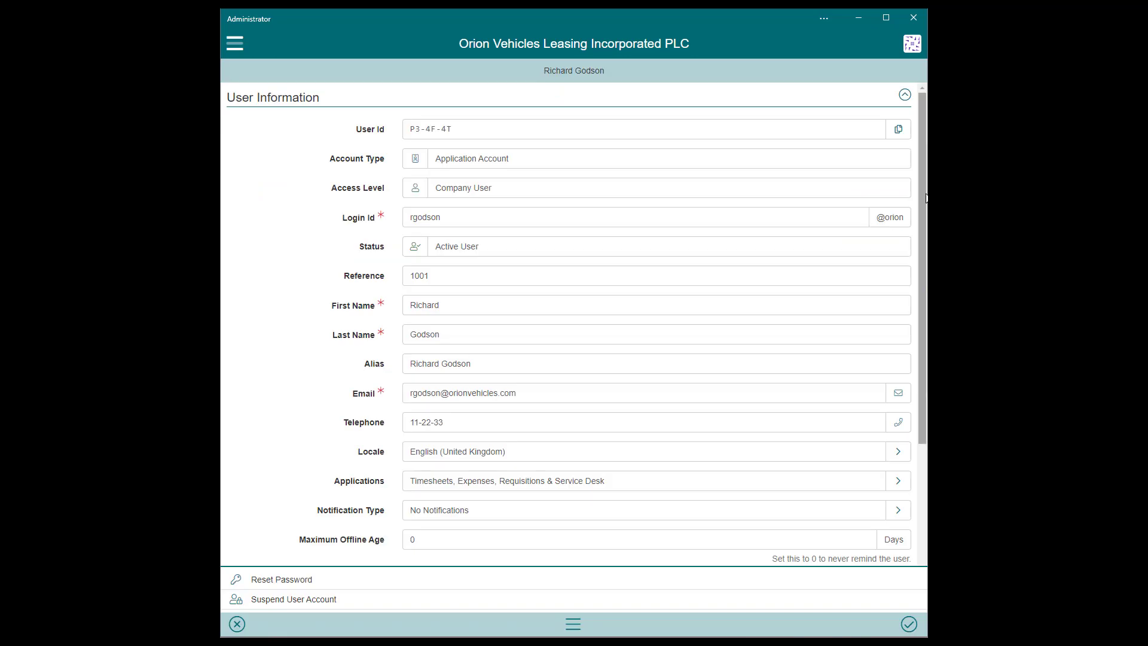
pyautogui.scroll(-1, 926, 202)
pyautogui.scroll(-2, 925, 202)
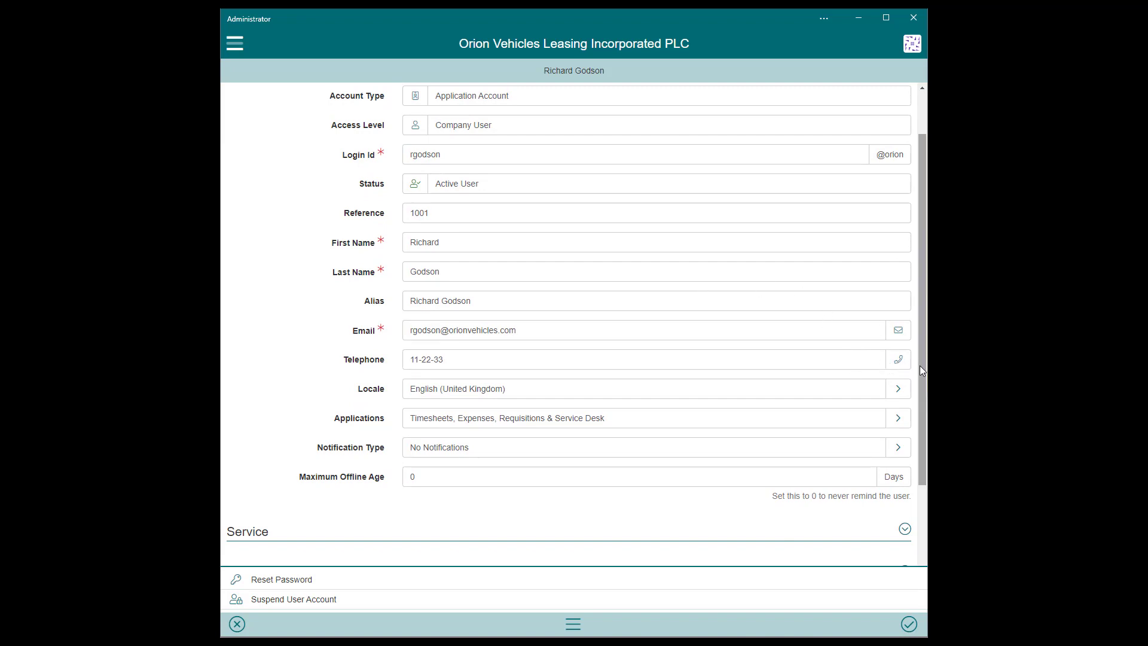
pyautogui.scroll(-1, 920, 370)
pyautogui.scroll(-1, 921, 383)
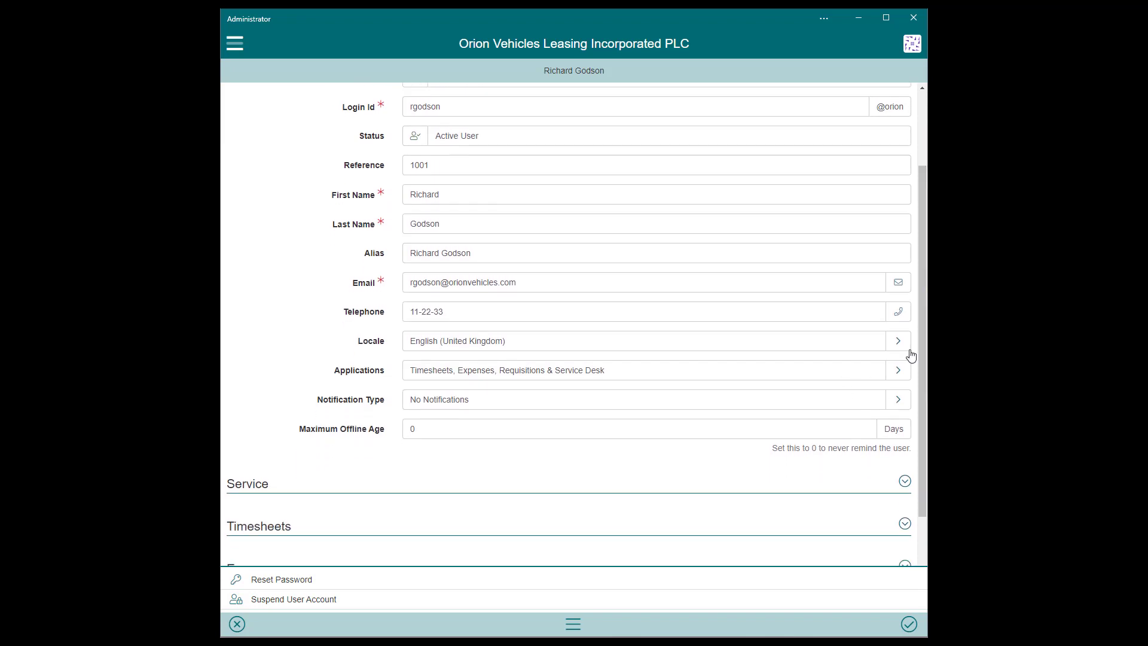
pyautogui.moveTo(919, 354)
pyautogui.mouseDown()
pyautogui.moveTo(925, 447)
pyautogui.moveTo(926, 348)
pyautogui.mouseUp()
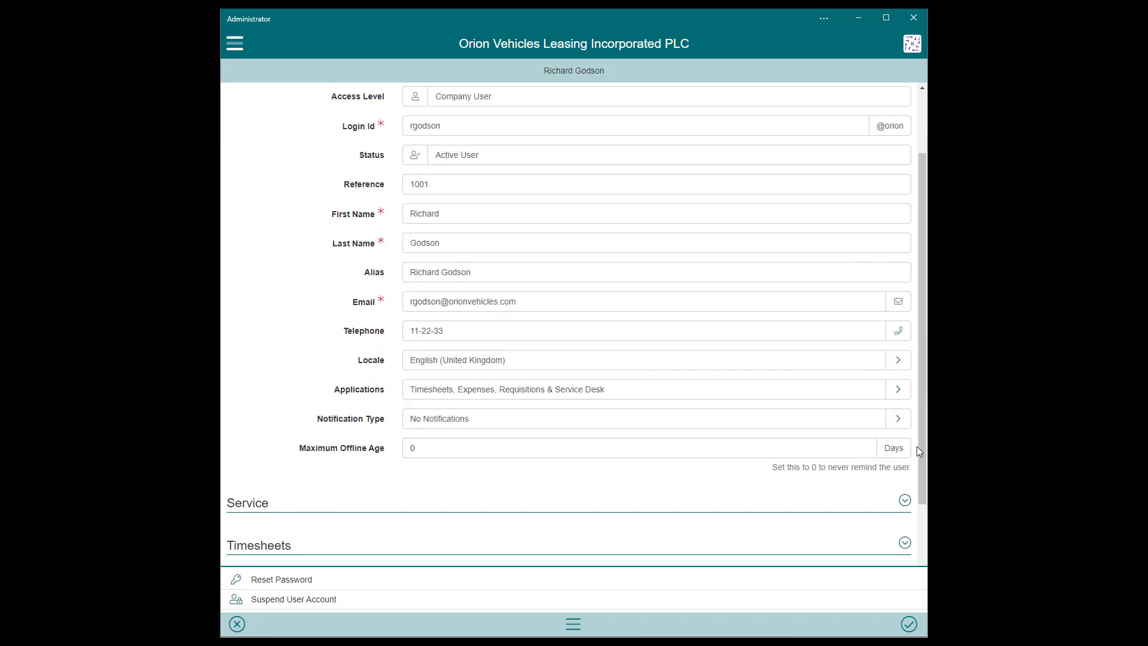
pyautogui.moveTo(920, 449); pyautogui.dragTo(921, 543)
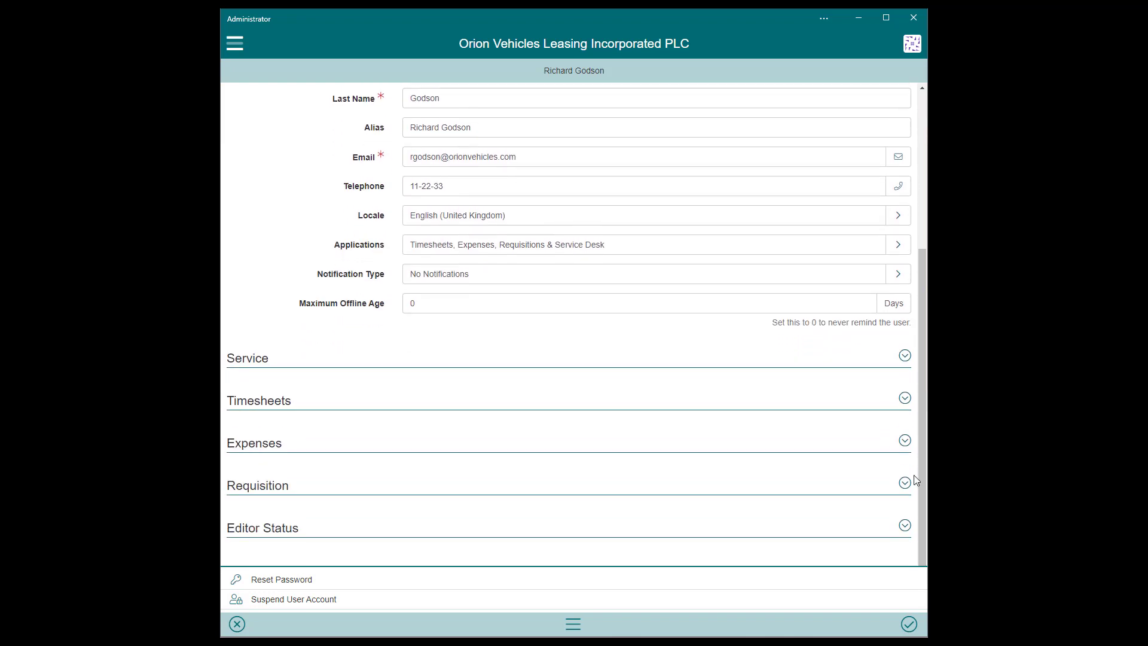
pyautogui.click(905, 357)
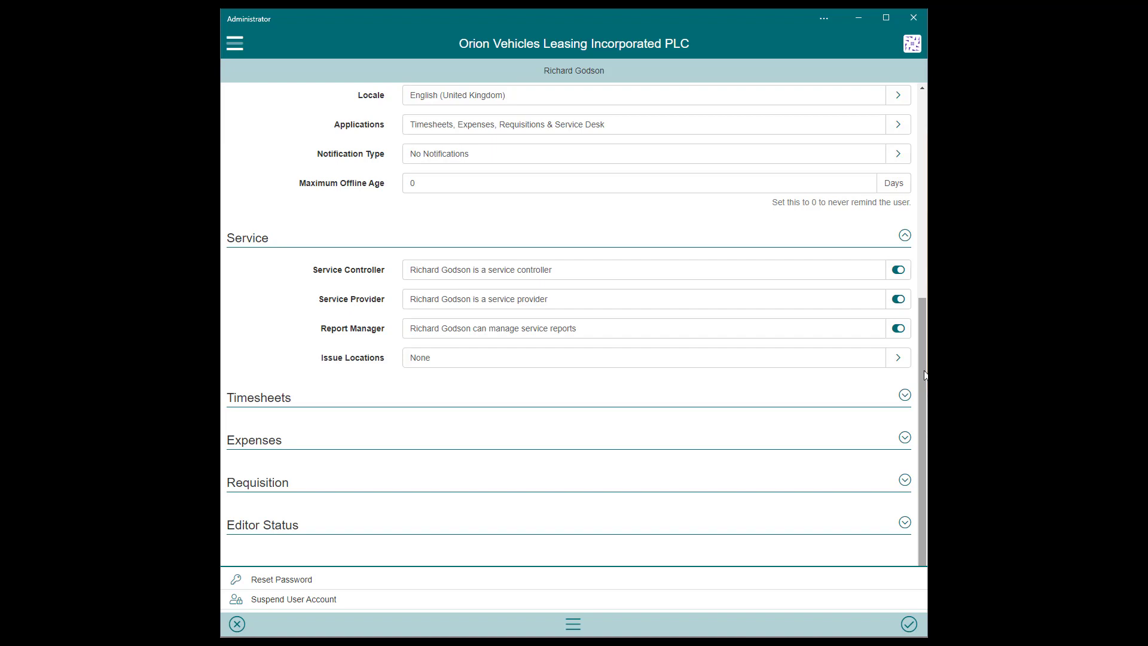
pyautogui.click(899, 358)
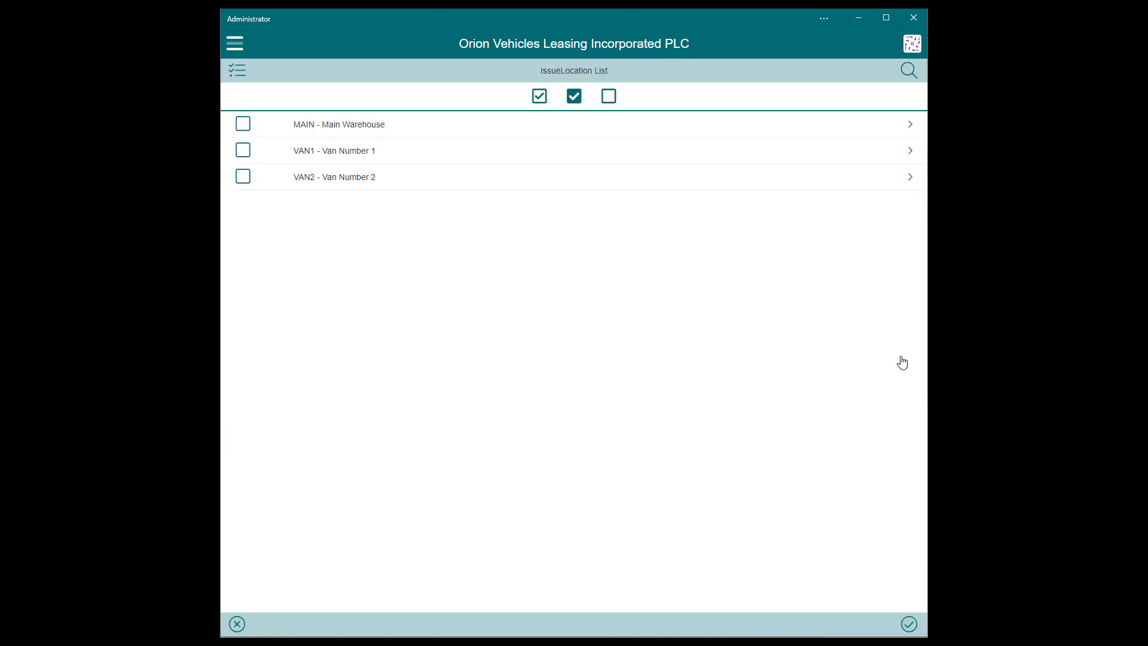
pyautogui.click(237, 625)
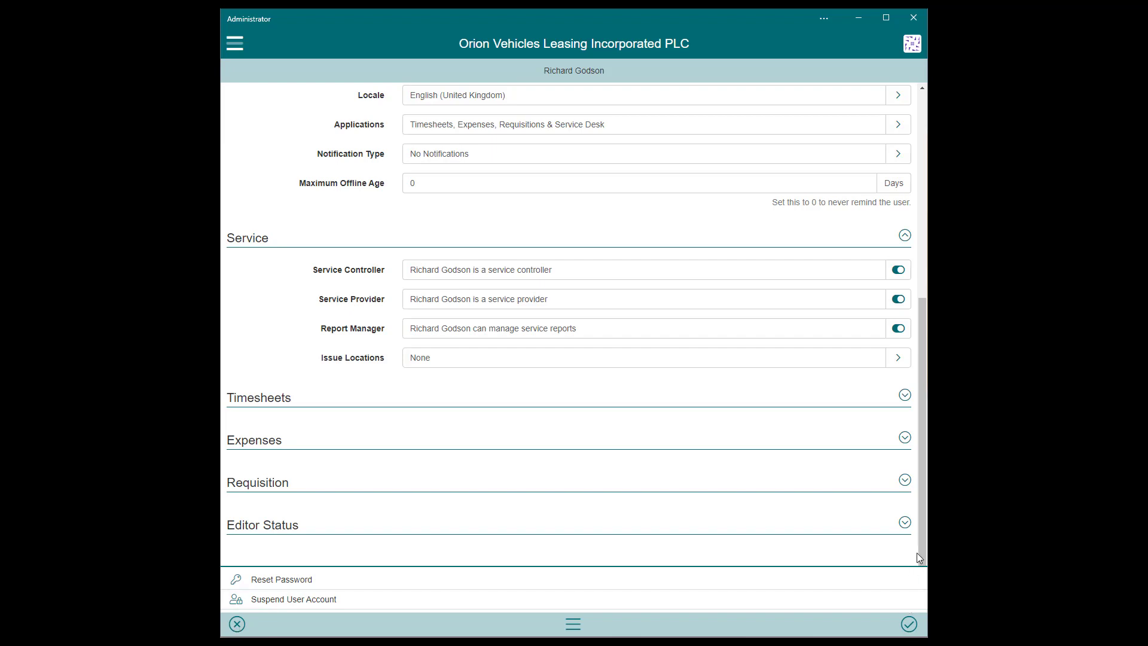
pyautogui.click(905, 523)
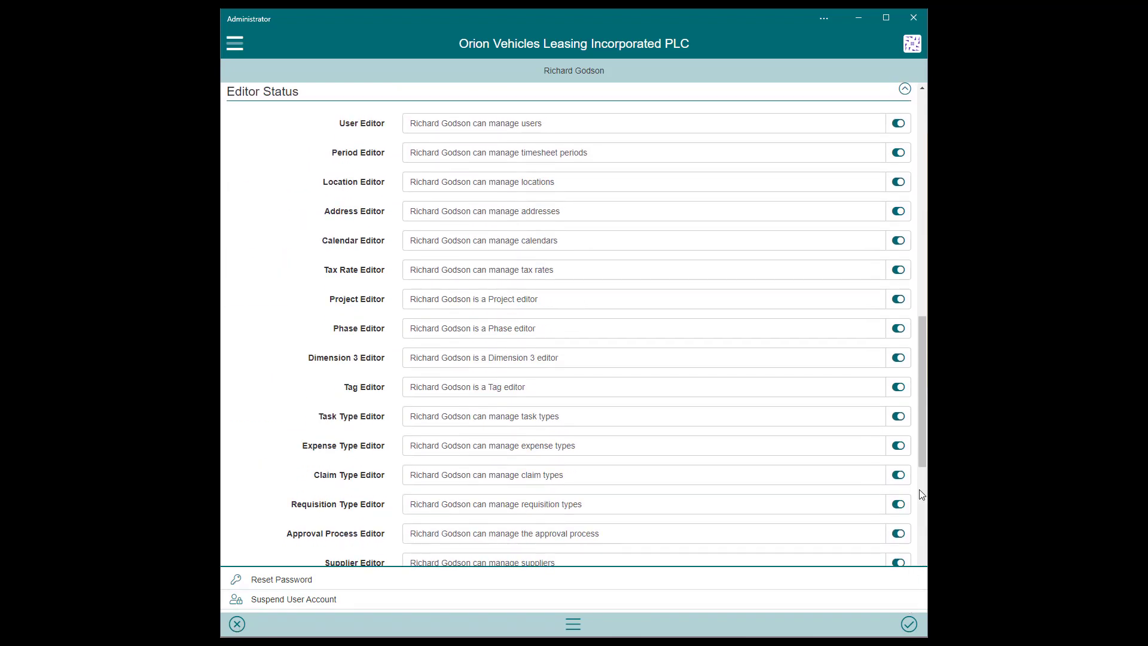
pyautogui.moveTo(920, 455); pyautogui.dragTo(924, 600)
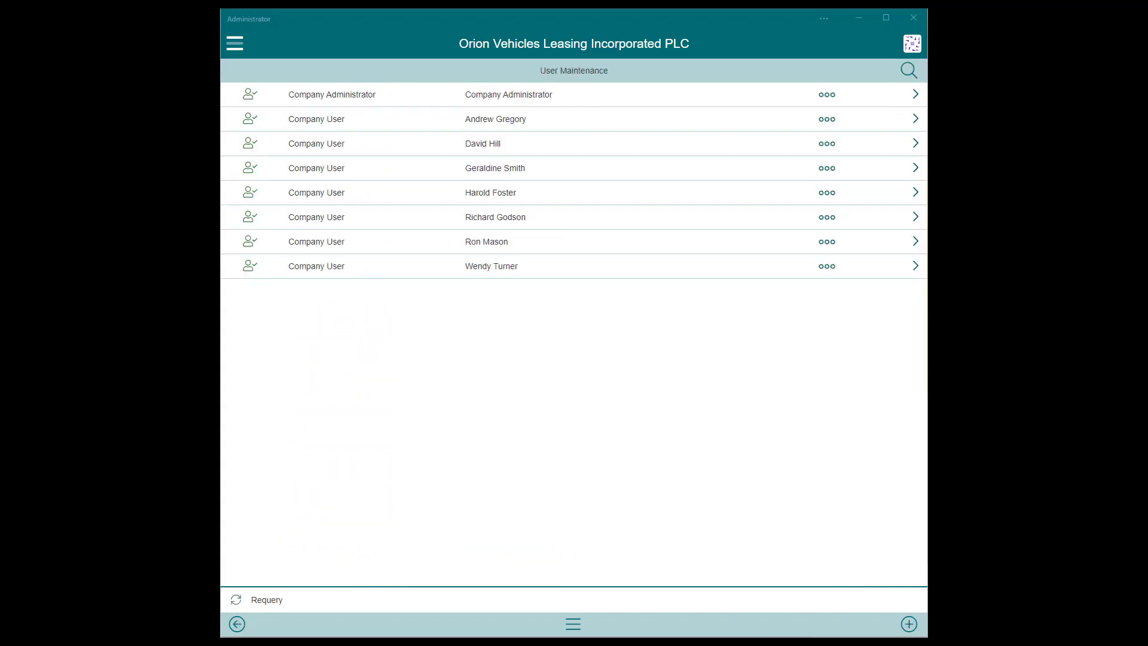
# Set the last user's Service issue locations to MAIN - Main Warehouse and VAN1 - Van Number 1.
pyautogui.click(907, 266)
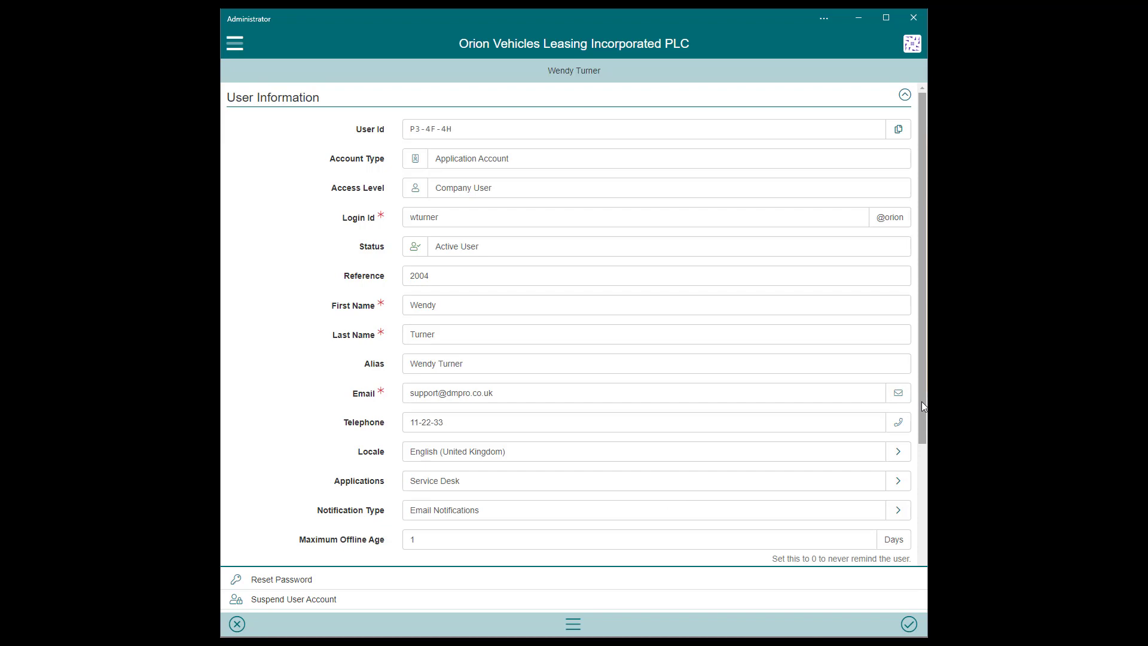
pyautogui.scroll(-3, 923, 406)
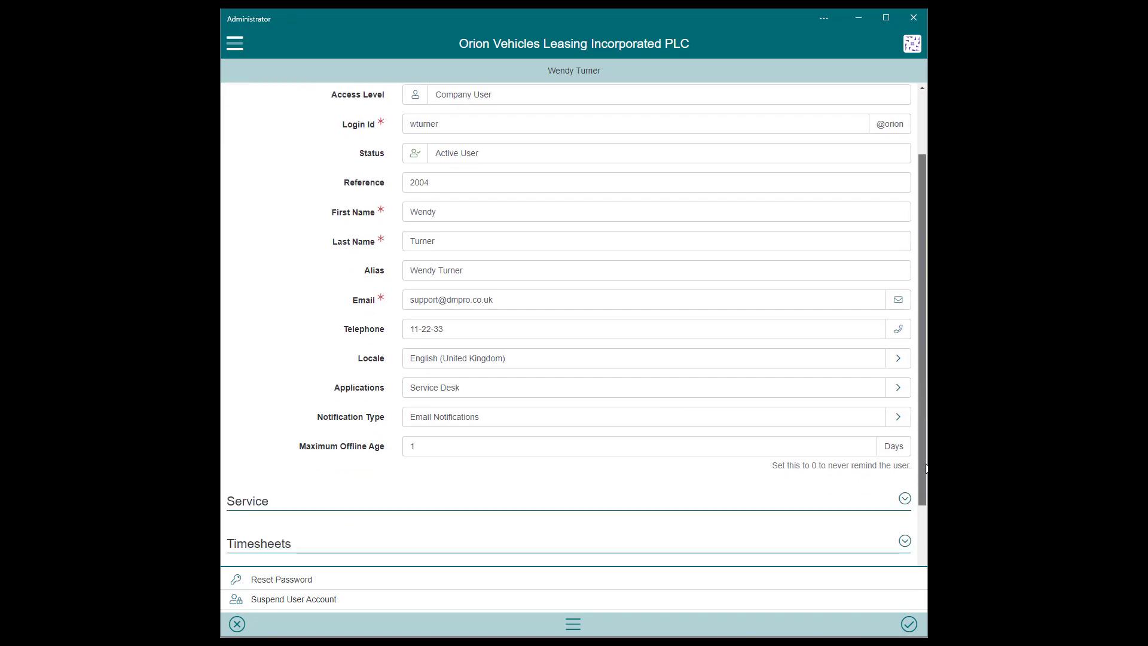
pyautogui.click(905, 409)
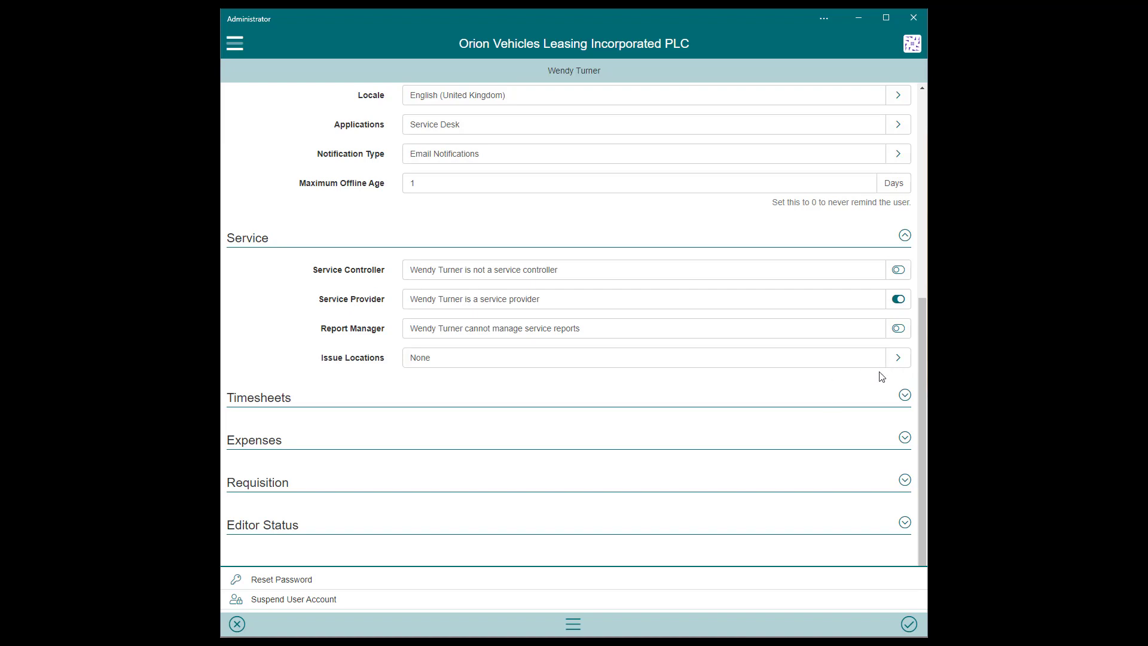
pyautogui.click(903, 358)
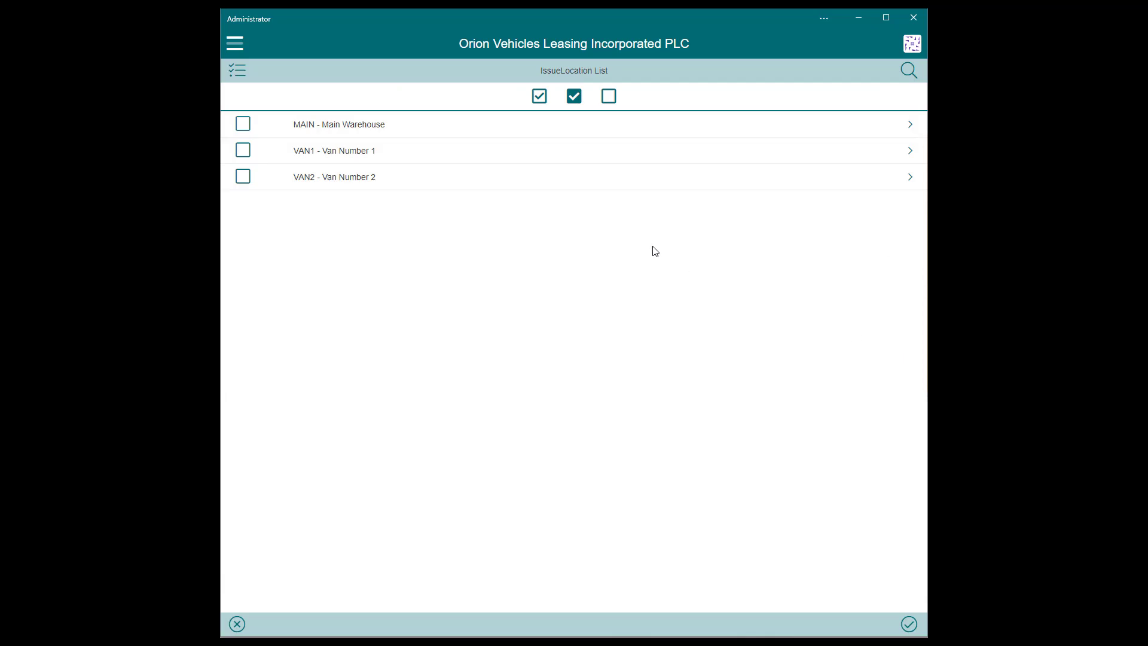
pyautogui.click(242, 126)
pyautogui.click(242, 150)
pyautogui.click(908, 625)
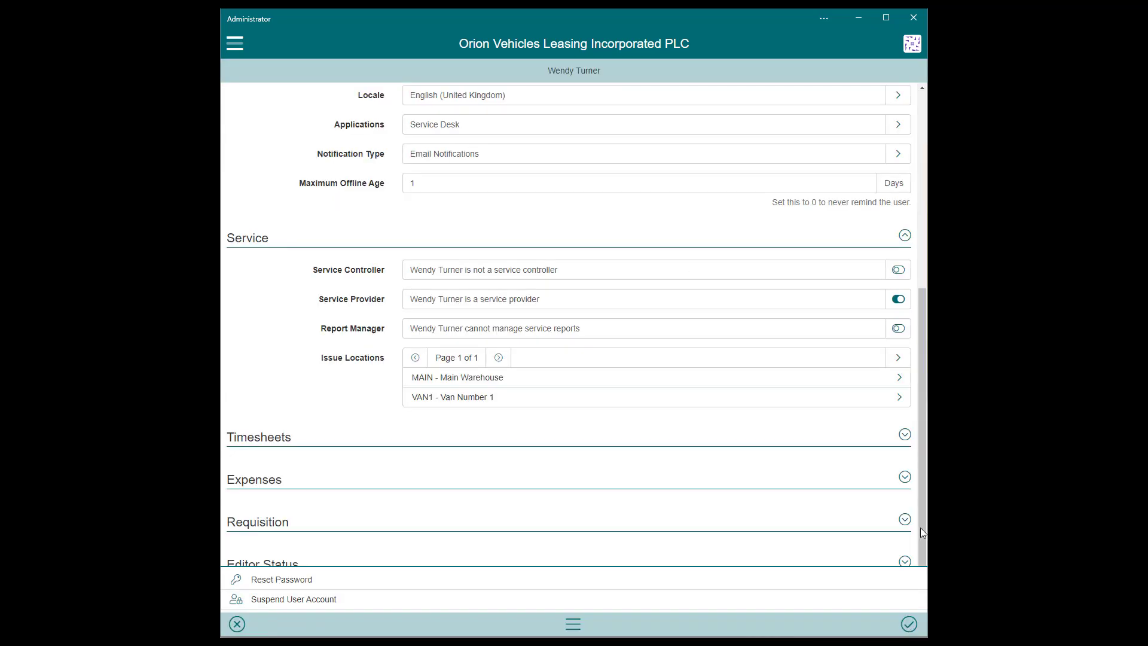
# Review the user's Editor Status permissions and save the user record.
pyautogui.scroll(-1, 920, 511)
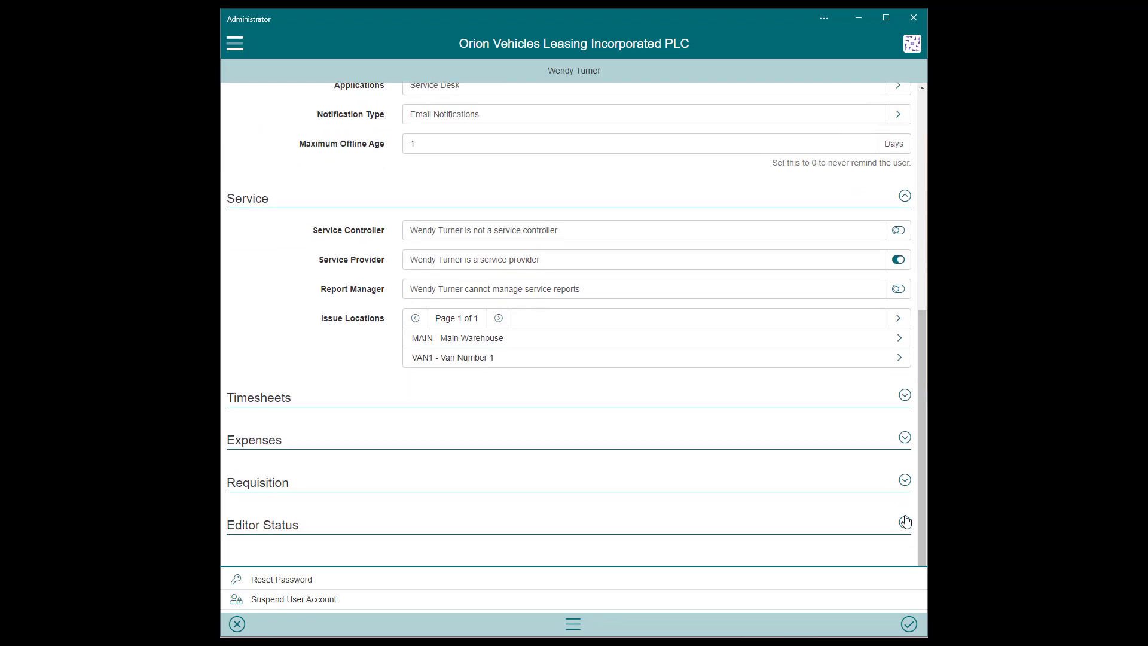
pyautogui.click(906, 524)
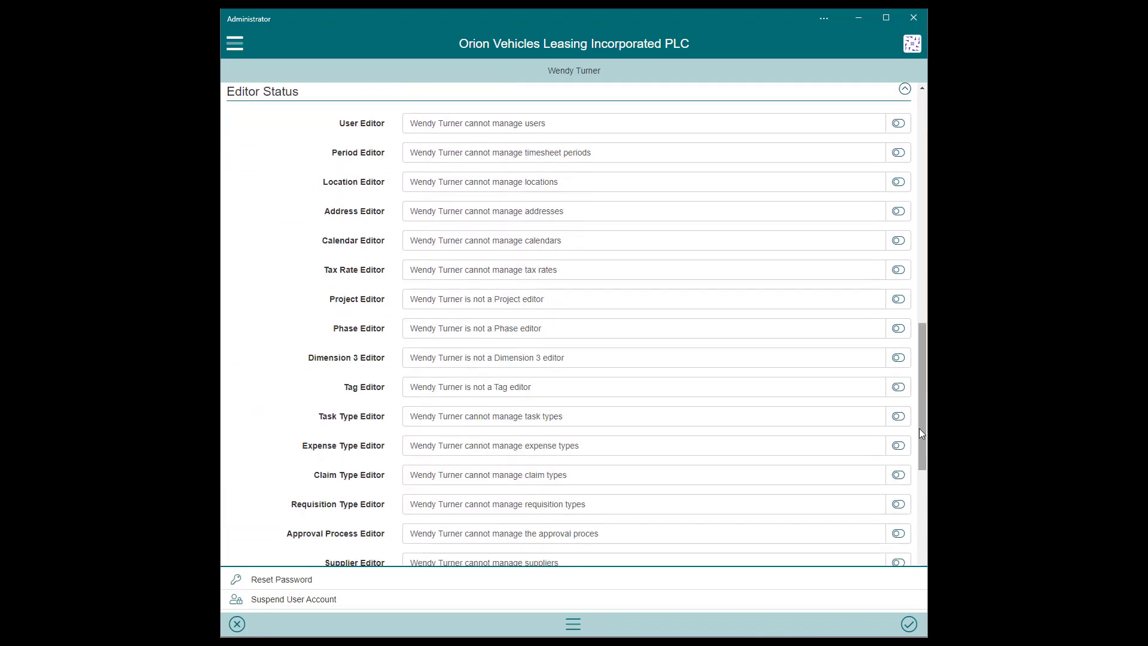
pyautogui.moveTo(920, 428); pyautogui.dragTo(920, 520)
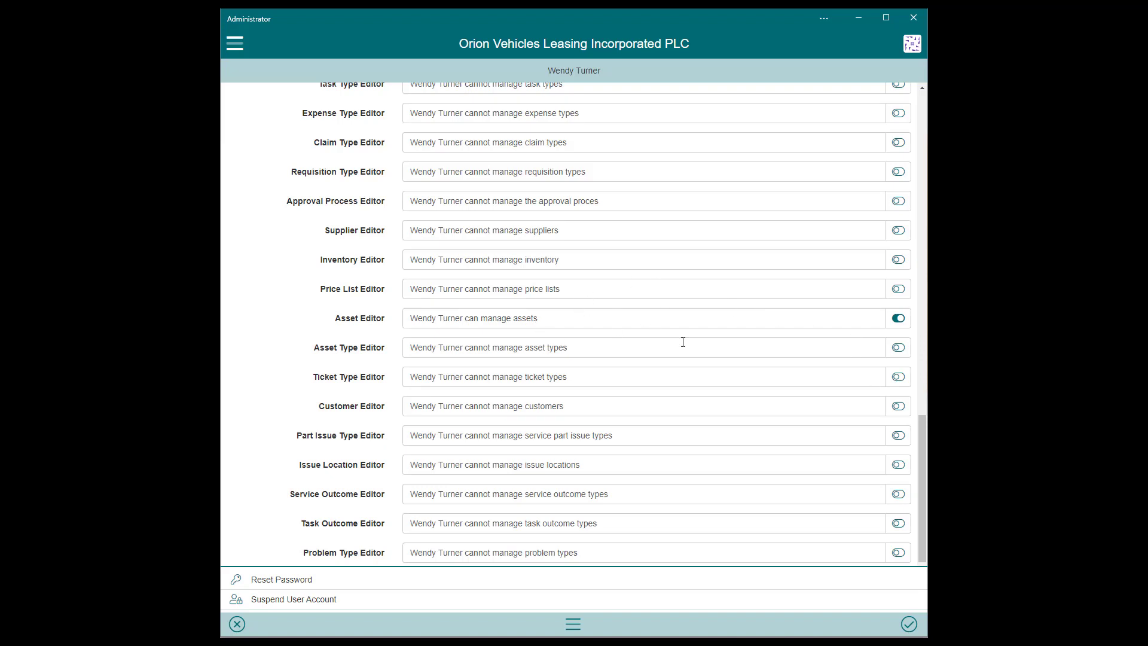
pyautogui.moveTo(920, 454)
pyautogui.mouseDown()
pyautogui.moveTo(922, 482)
pyautogui.moveTo(925, 469)
pyautogui.mouseUp()
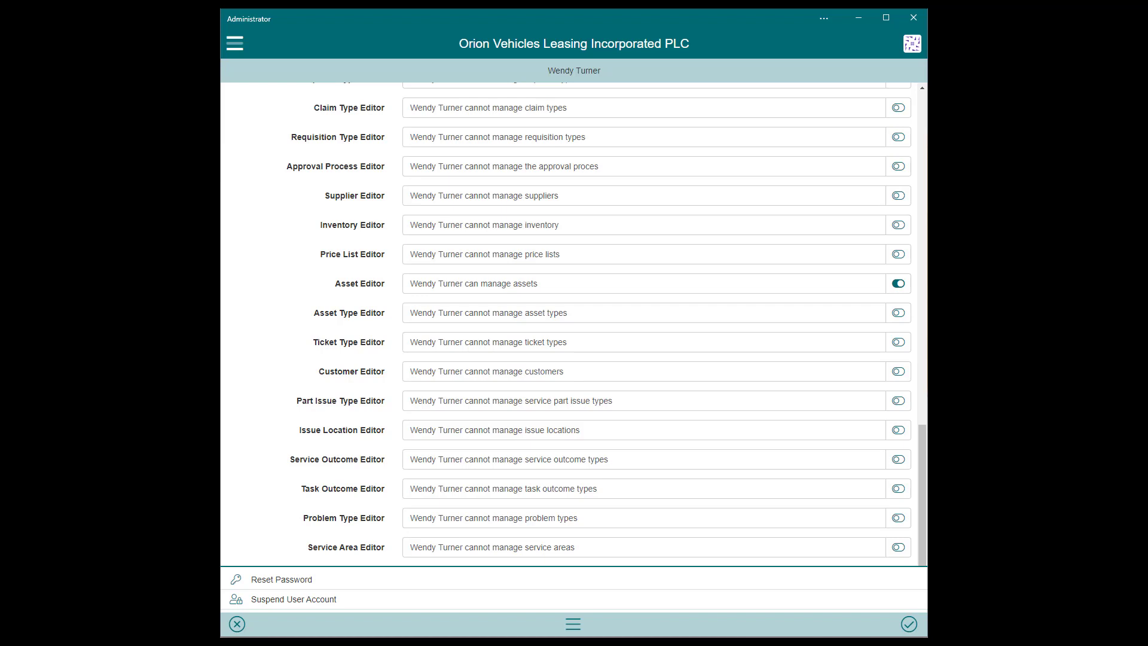
pyautogui.click(909, 624)
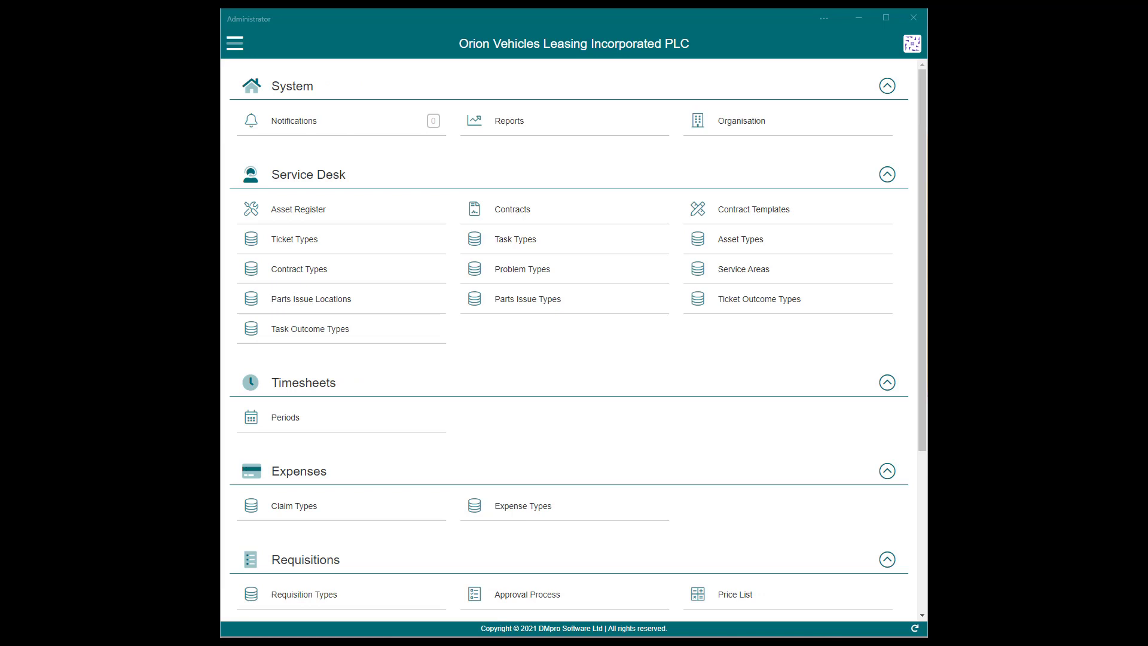
# Sign out of the administrator session and sign in as another company user with their password.
pyautogui.click(235, 44)
pyautogui.click(249, 114)
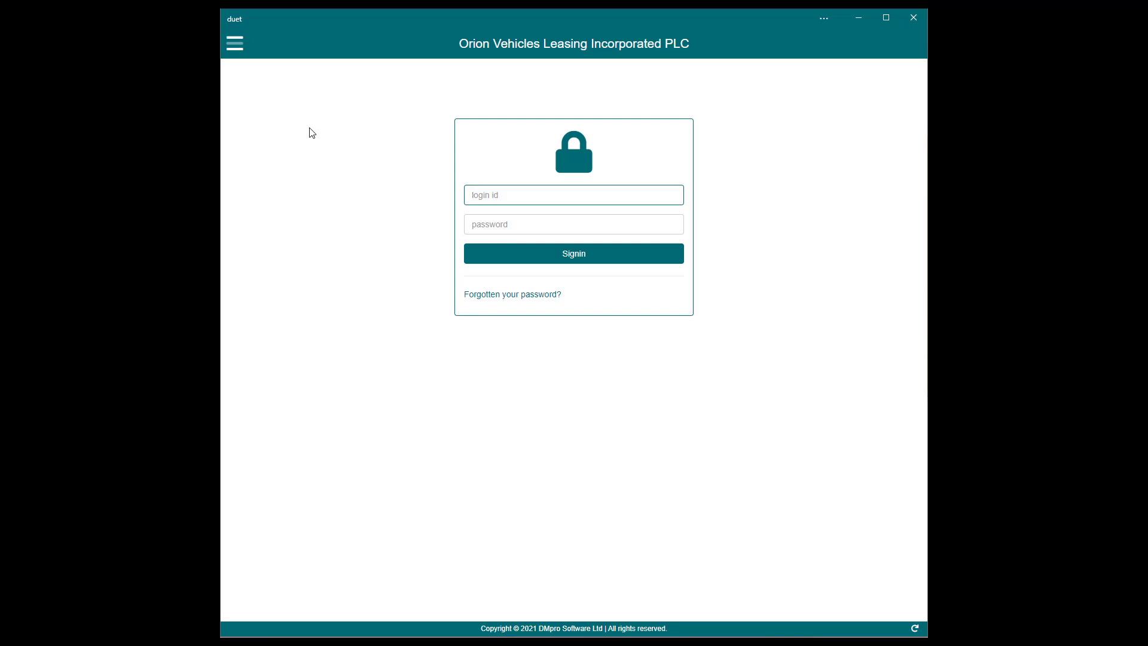
pyautogui.press('Tab')
pyautogui.write('••••••••')
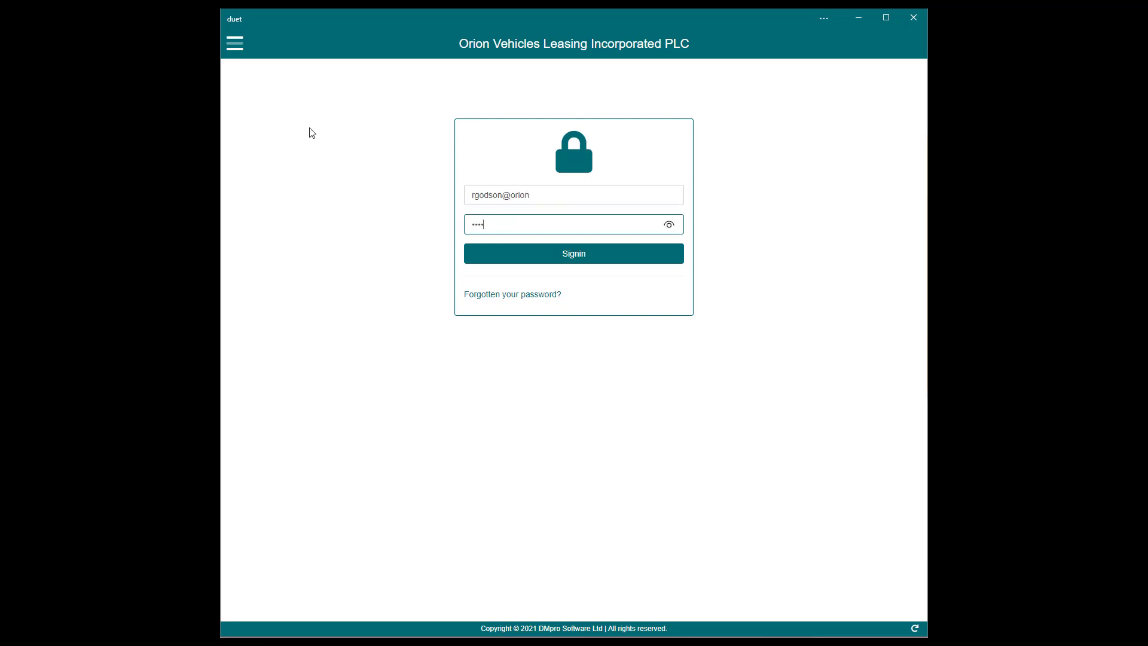
pyautogui.press('Return')
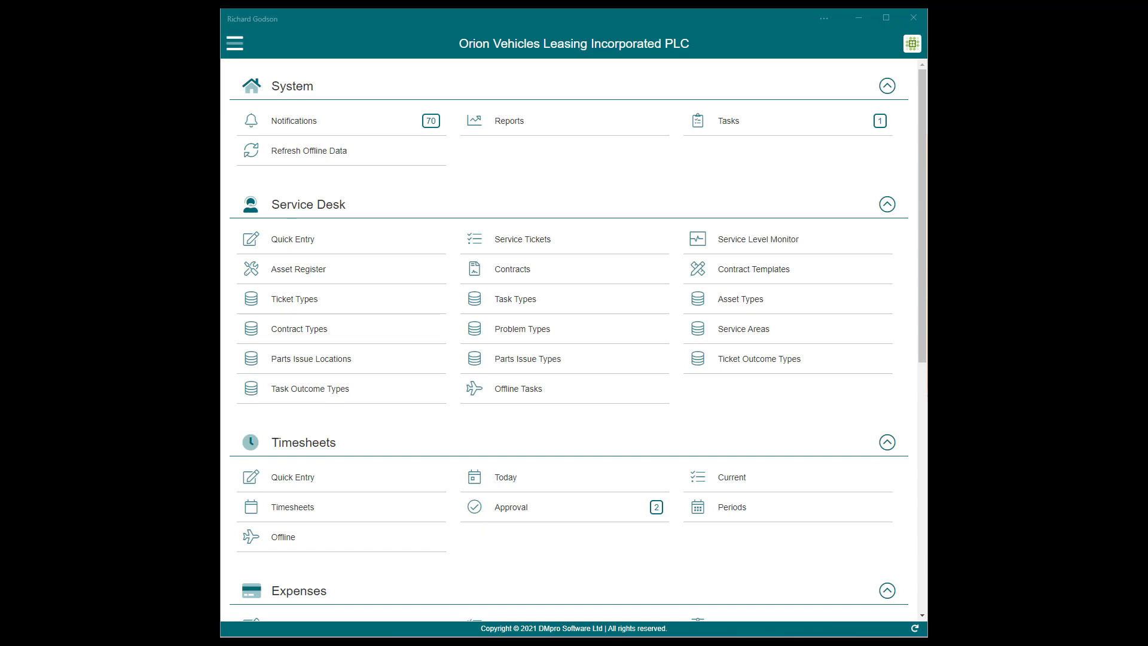
# Search Customers for 'ada' and open ADA0001 - Adams Light Engineering Ltd.
pyautogui.moveTo(922, 342); pyautogui.dragTo(923, 592)
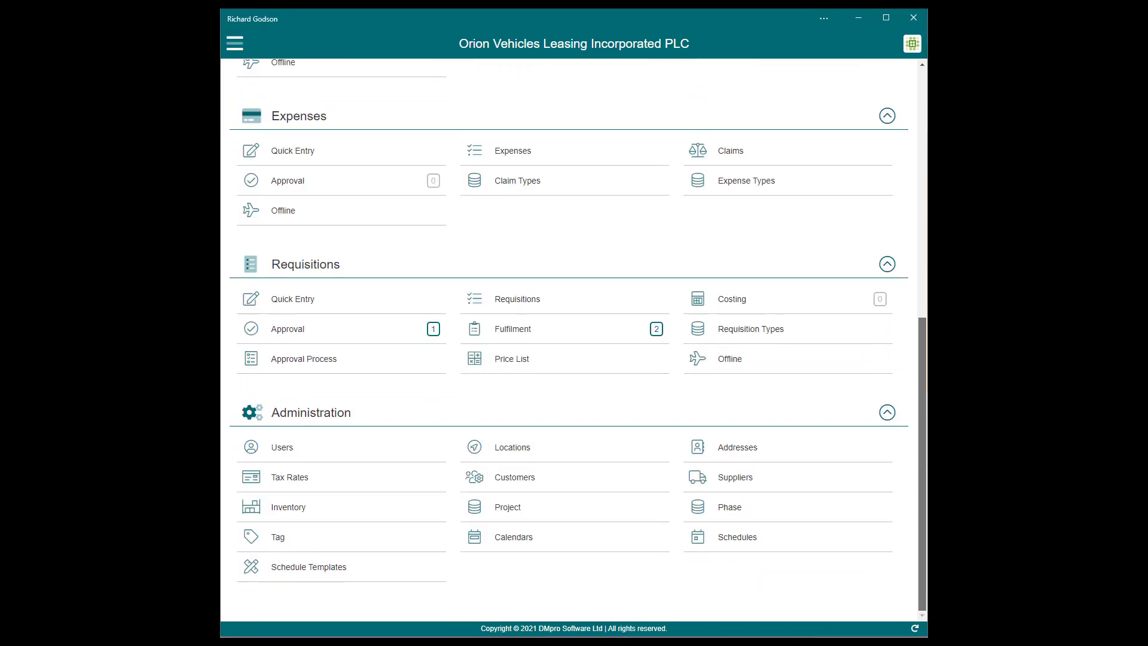
pyautogui.click(515, 481)
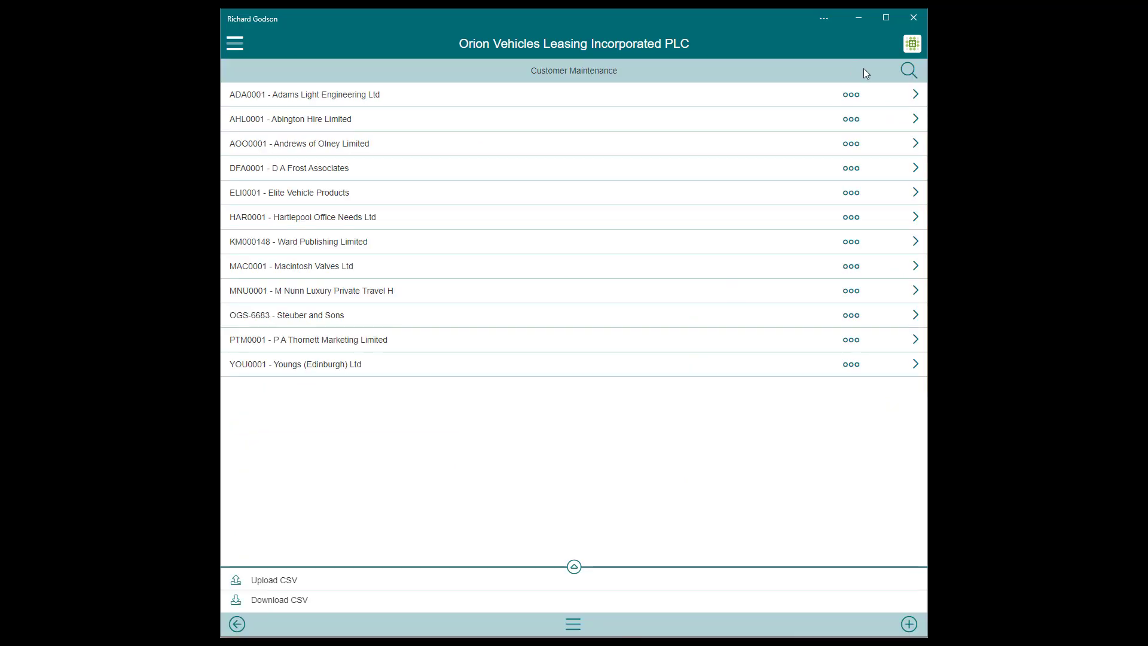
pyautogui.click(907, 70)
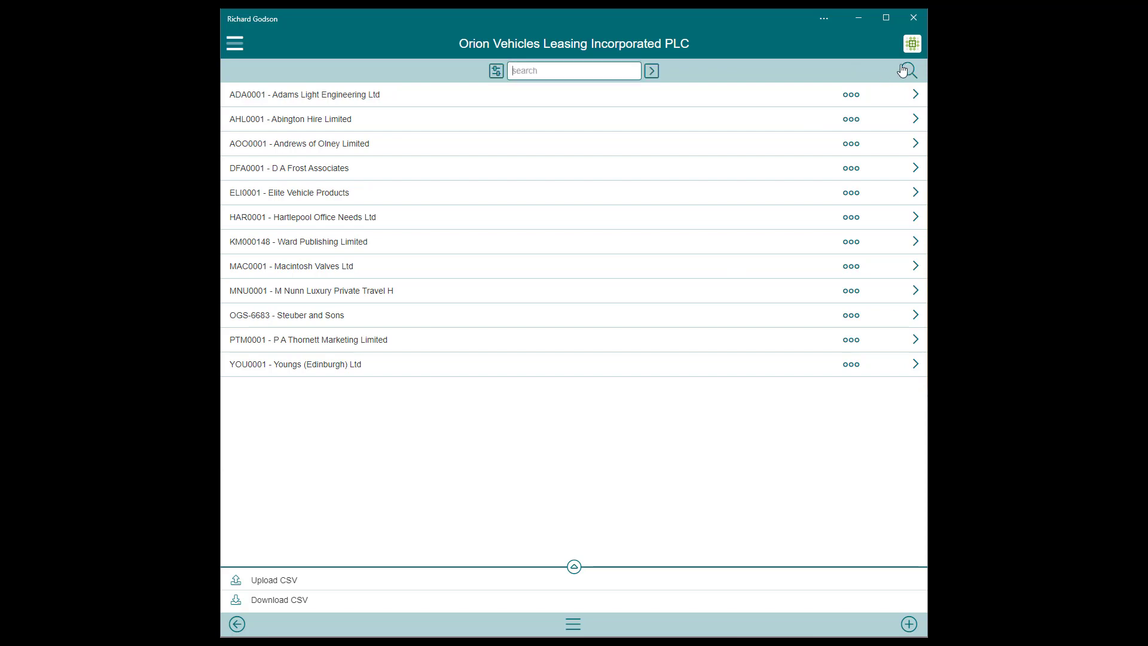
pyautogui.click(592, 70)
pyautogui.write('ada')
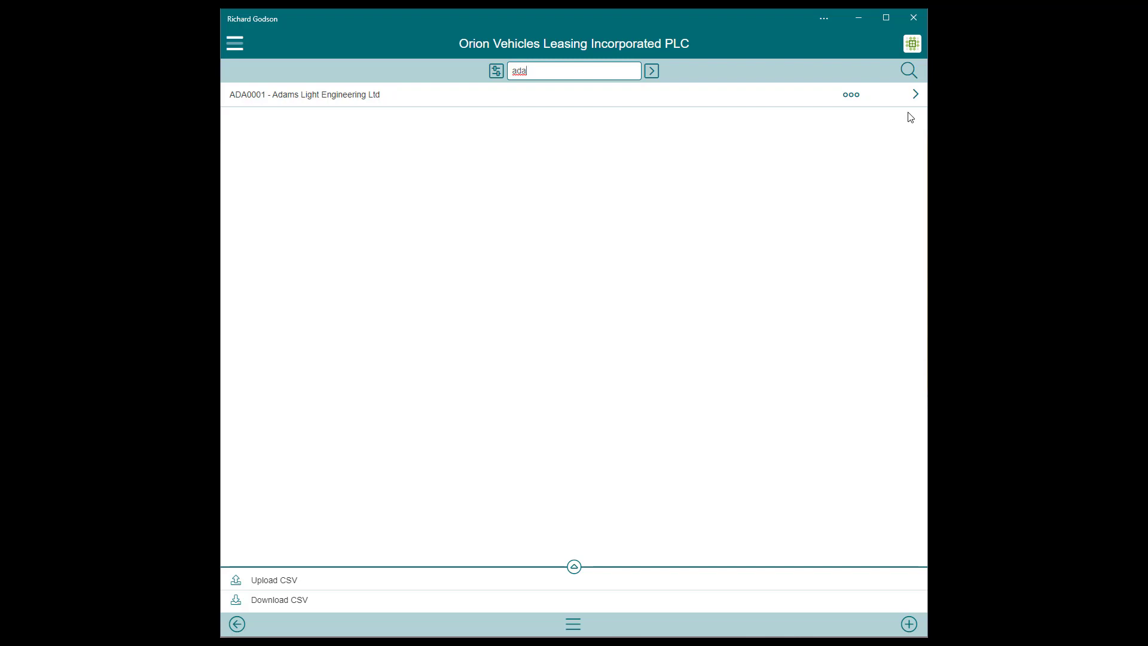
pyautogui.click(909, 97)
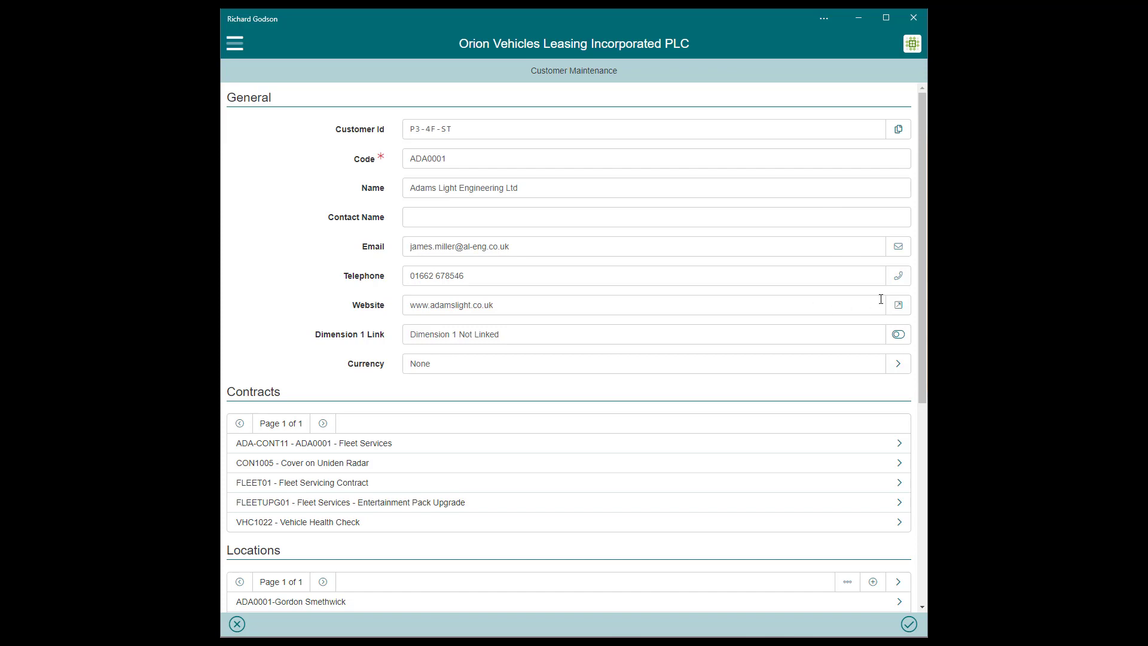
# Scroll through the Adams Light Engineering record and open contract ADA-CONT11 Fleet Services.
pyautogui.moveTo(920, 290); pyautogui.dragTo(921, 292)
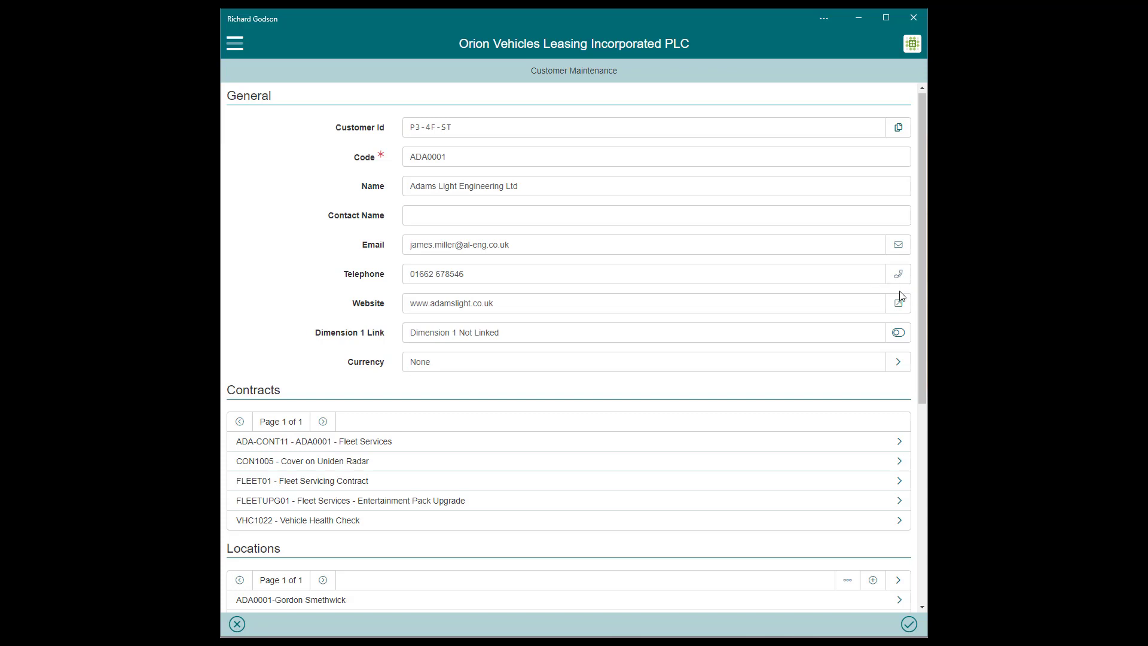
pyautogui.moveTo(923, 303); pyautogui.dragTo(921, 469)
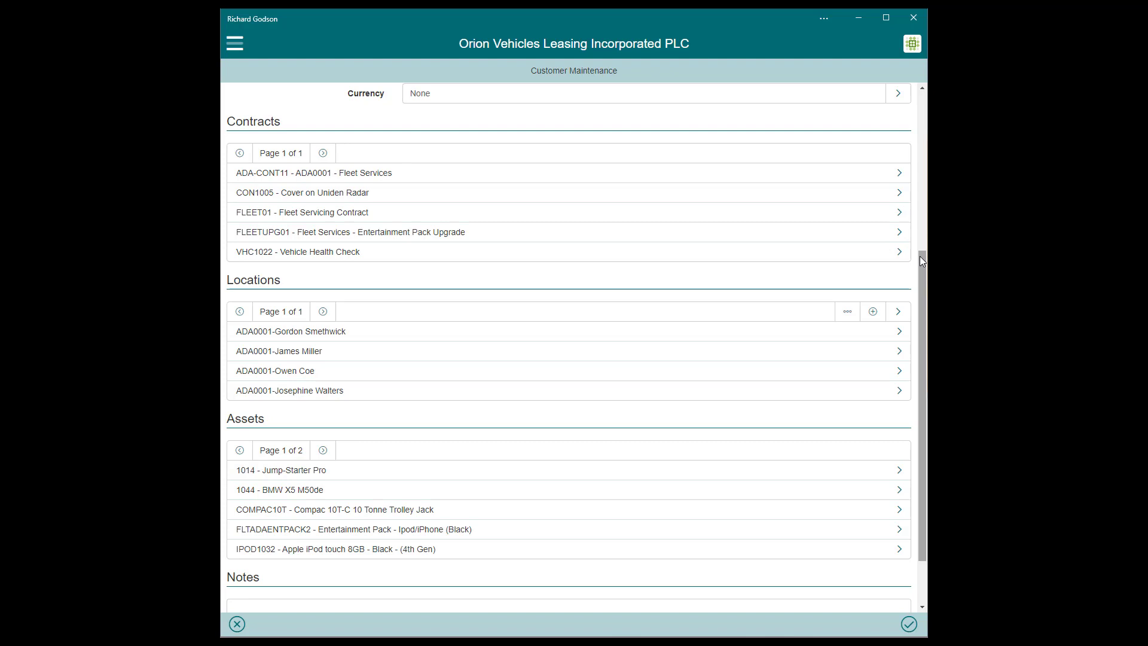
pyautogui.click(887, 179)
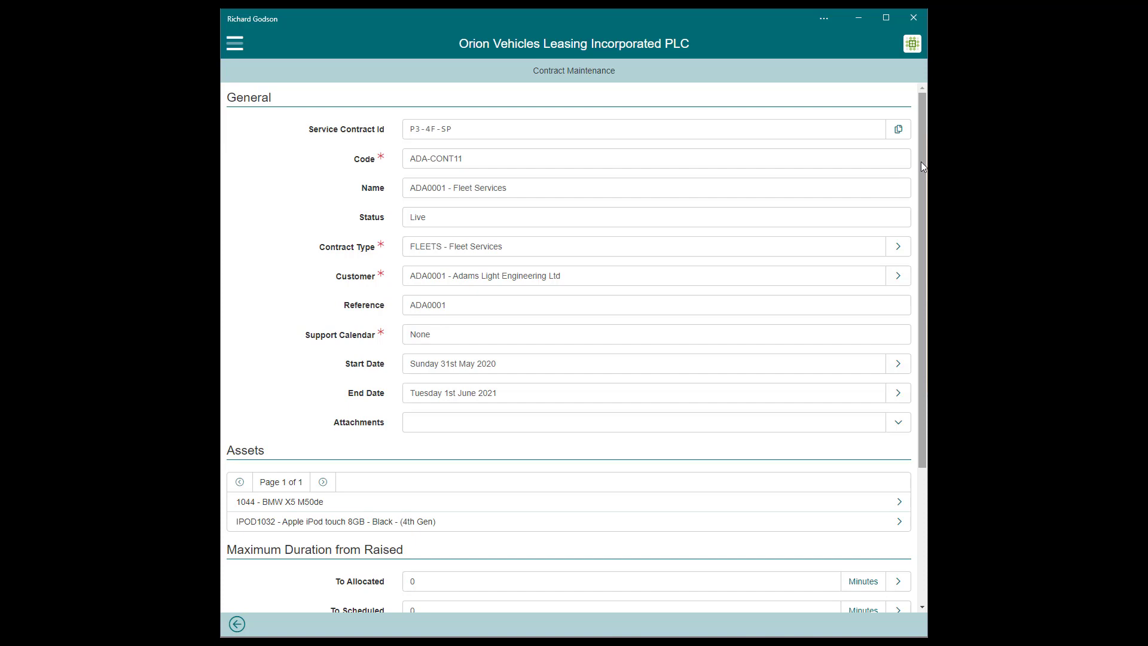
# Inspect asset 1044 - BMW X5 M50de on the contract, then return to ADA-CONT11.
pyautogui.moveTo(921, 166); pyautogui.dragTo(921, 180)
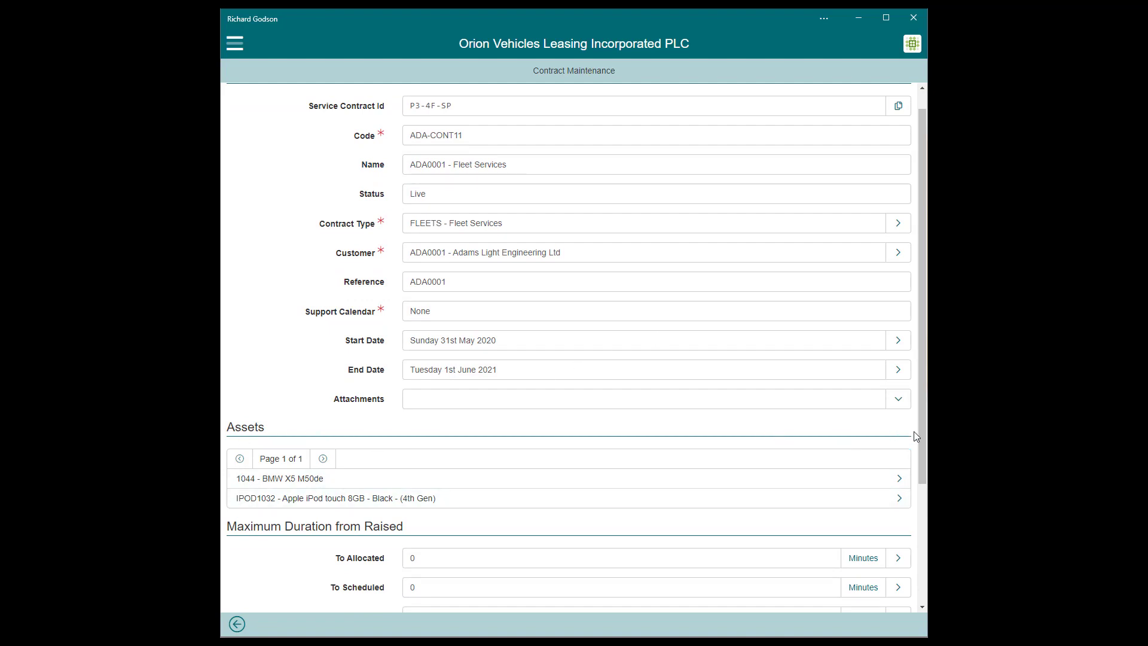
pyautogui.moveTo(925, 439)
pyautogui.mouseDown()
pyautogui.moveTo(925, 478)
pyautogui.moveTo(925, 460)
pyautogui.mouseUp()
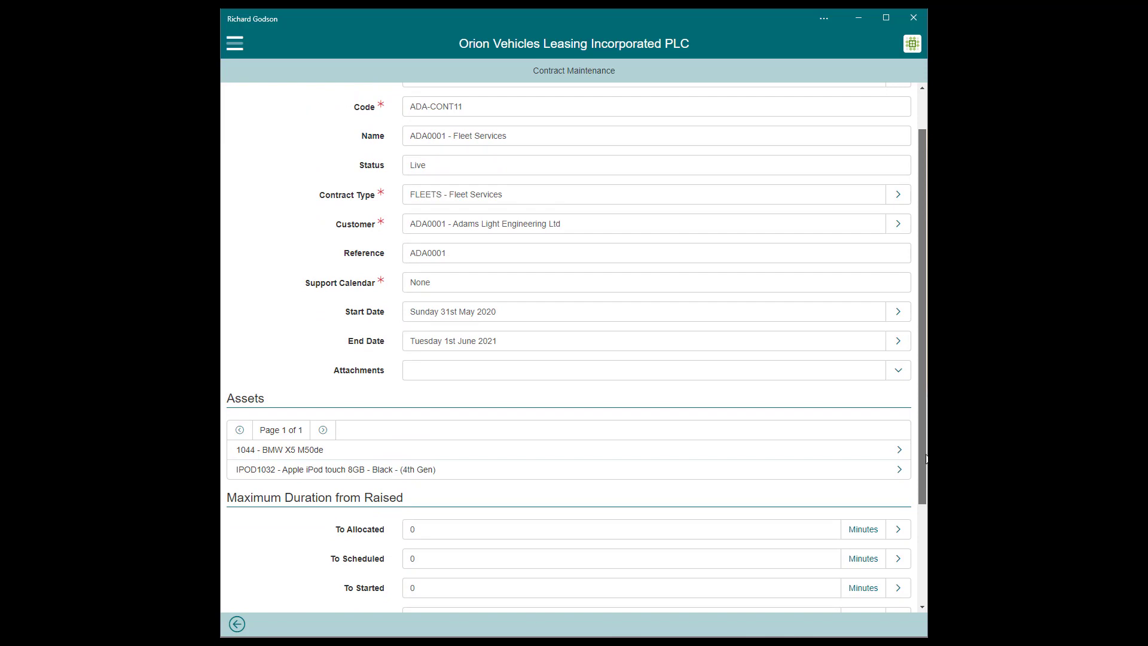
pyautogui.click(890, 456)
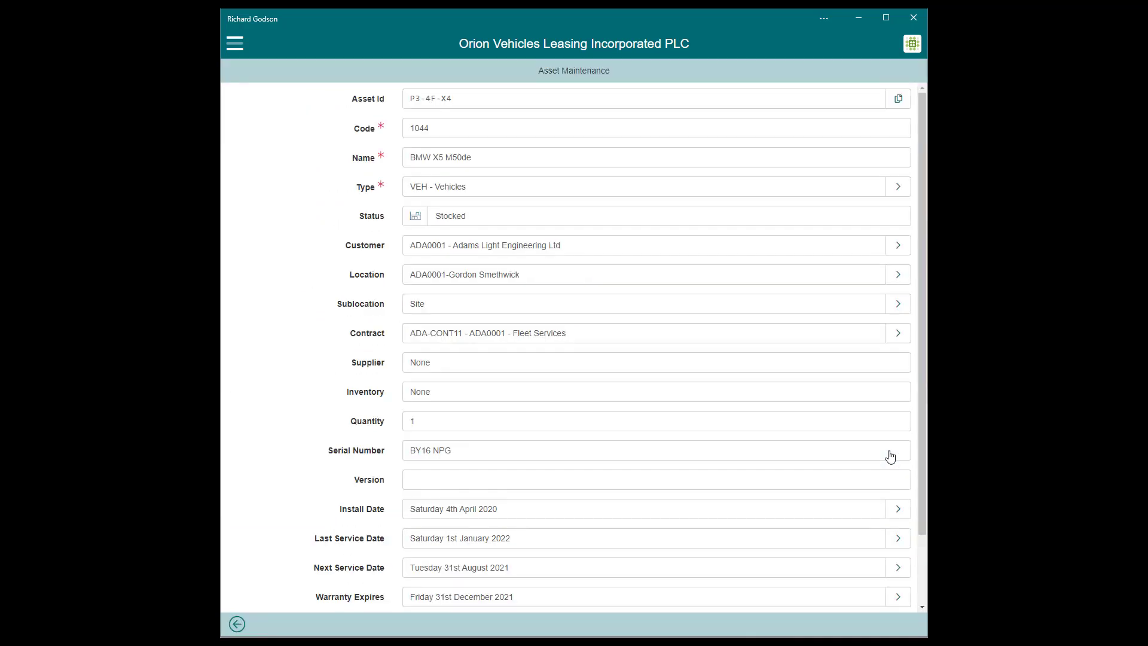
pyautogui.moveTo(919, 413); pyautogui.dragTo(923, 523)
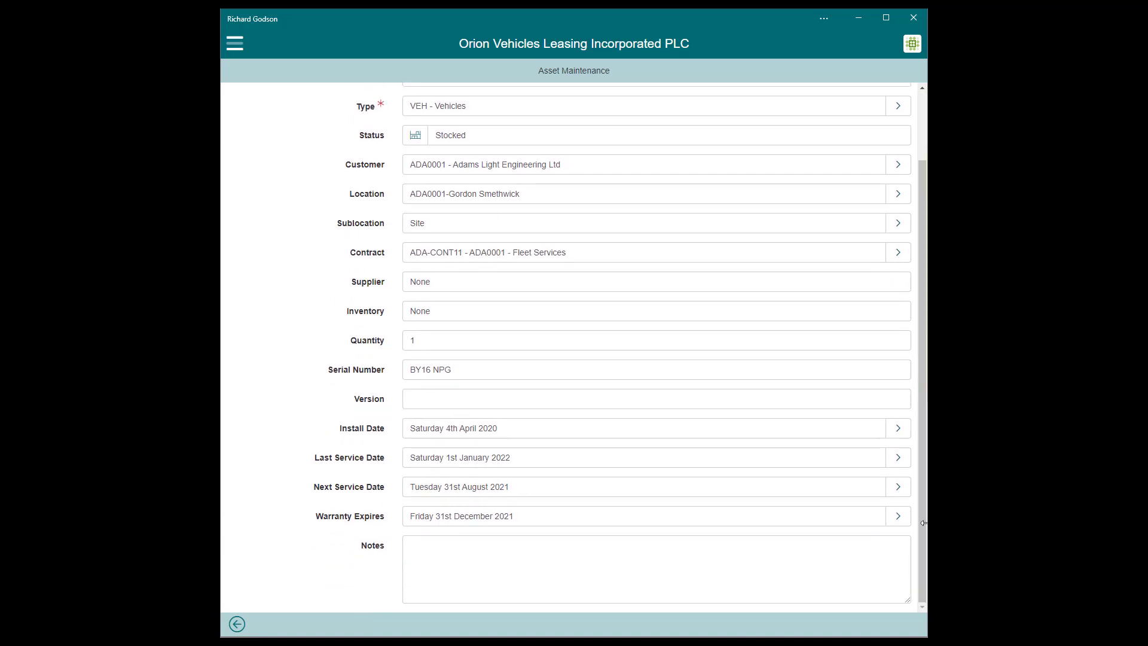
pyautogui.click(235, 624)
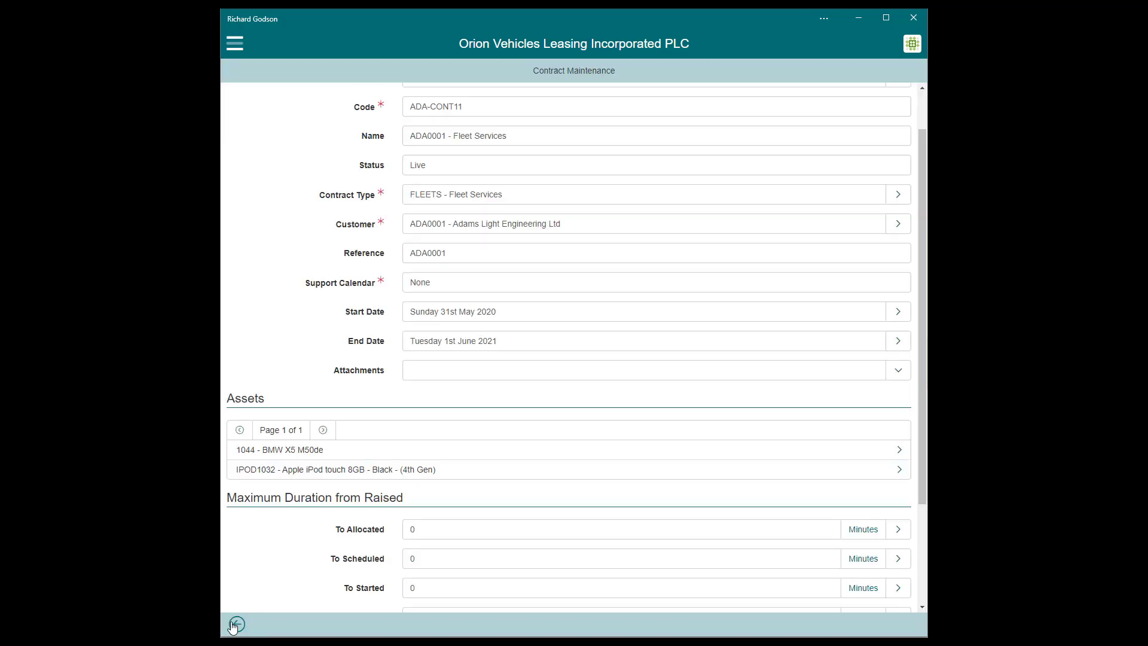
# Open the customer's first location and review its postal address, contact and geo-tagging details.
pyautogui.click(235, 625)
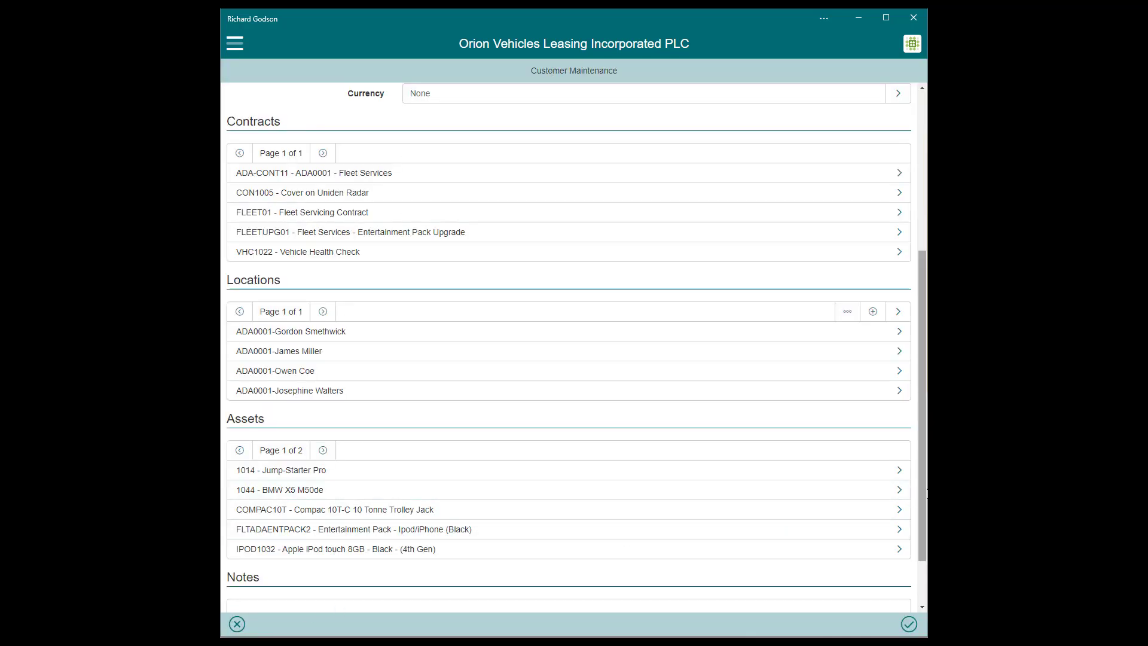
pyautogui.moveTo(923, 490)
pyautogui.mouseDown()
pyautogui.moveTo(923, 513)
pyautogui.moveTo(923, 483)
pyautogui.mouseUp()
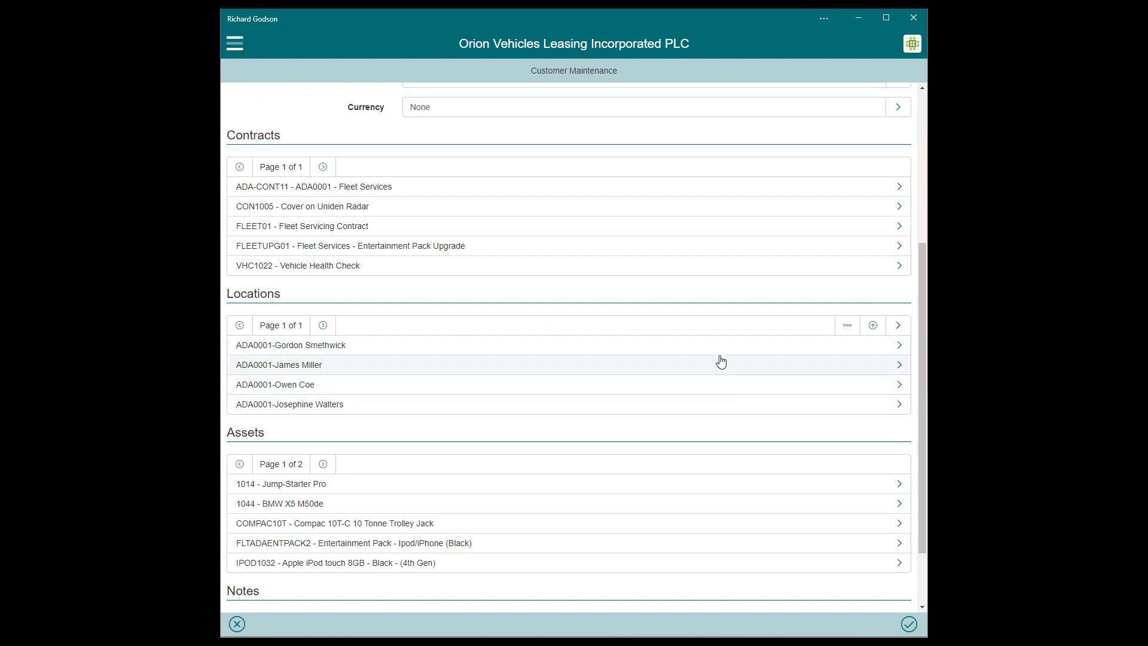
pyautogui.click(894, 350)
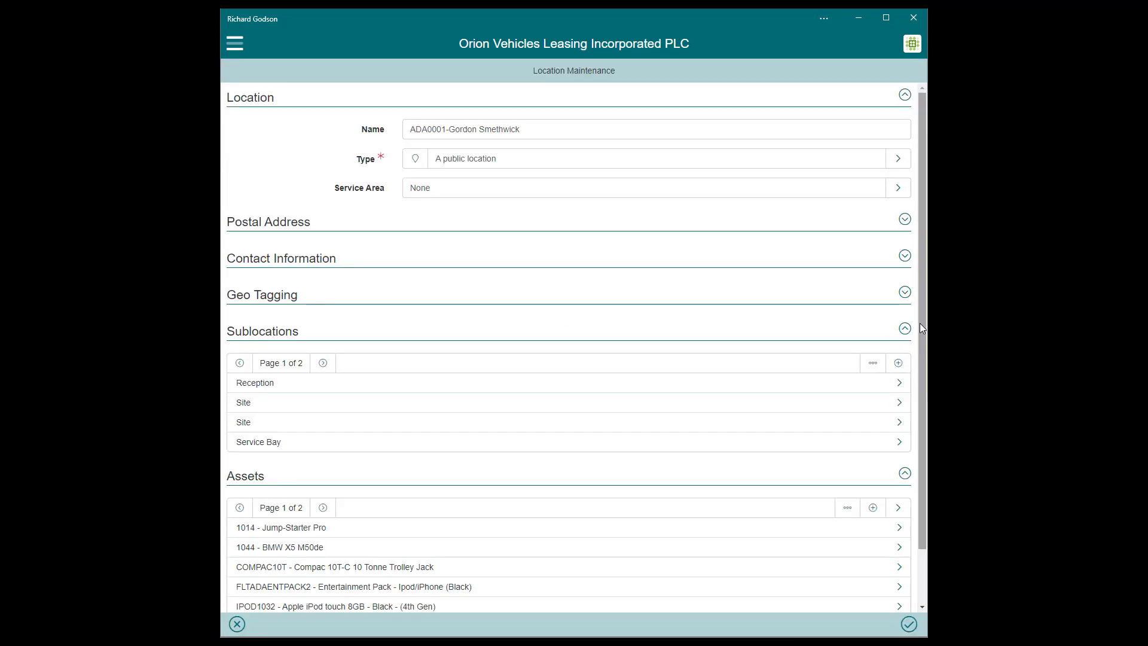
pyautogui.click(904, 220)
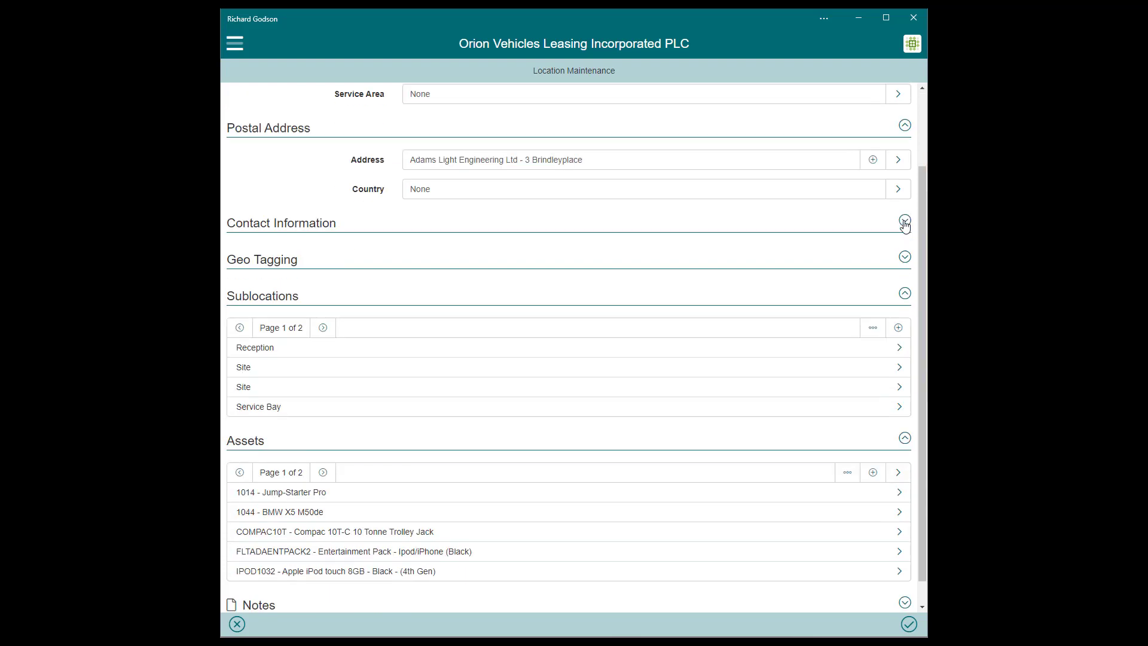
pyautogui.click(903, 196)
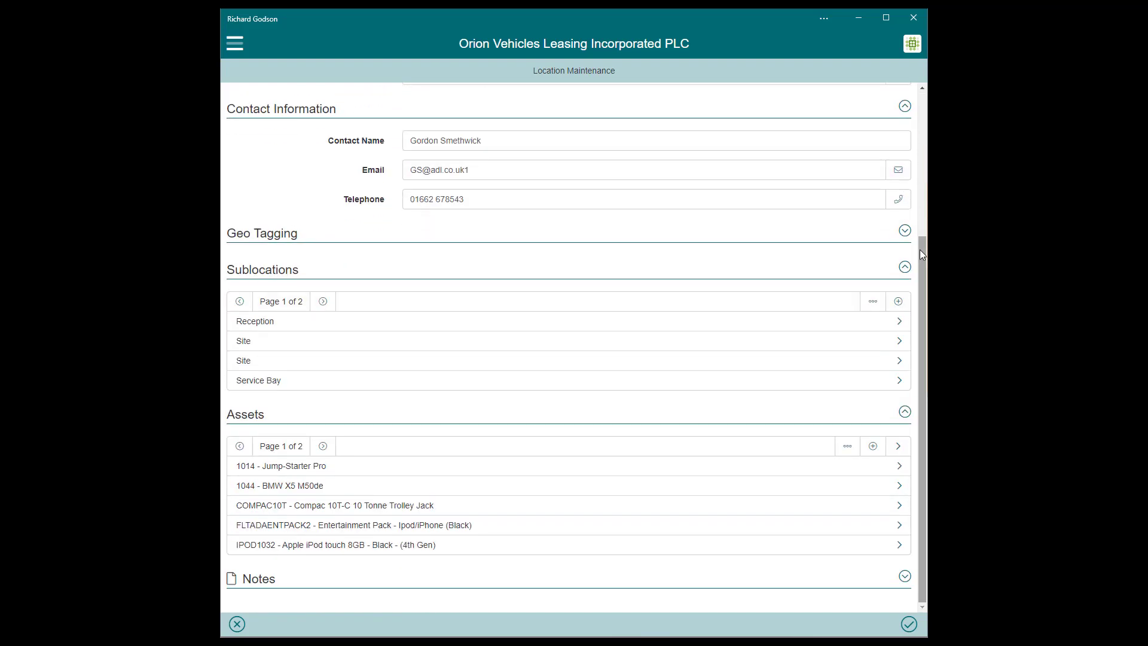
pyautogui.click(904, 232)
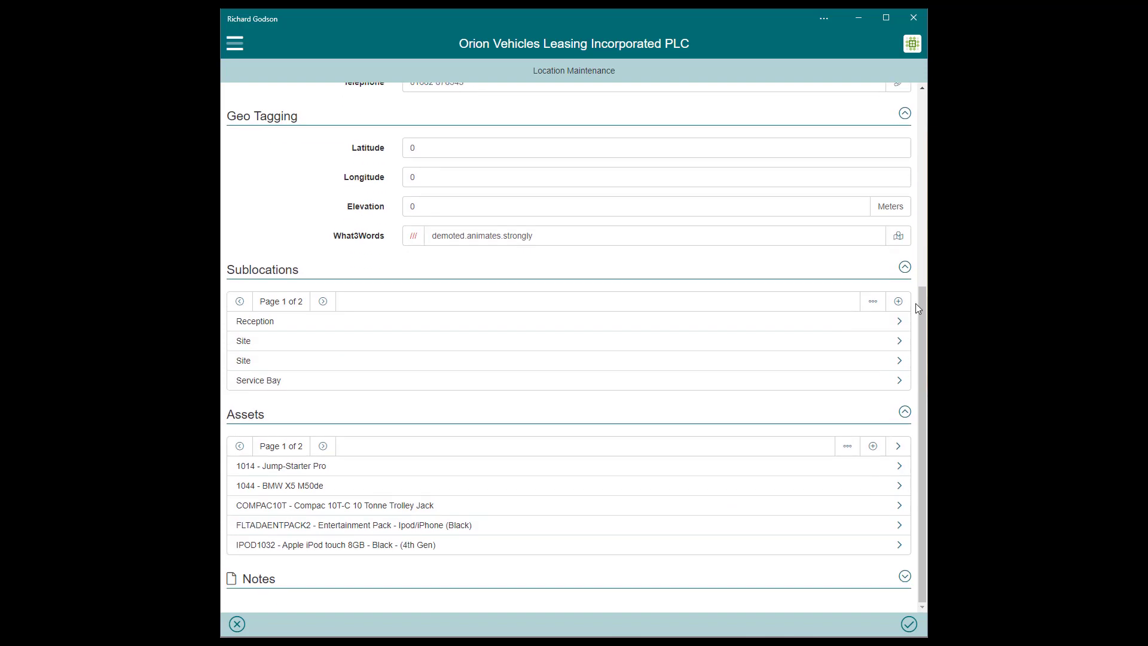
pyautogui.scroll(5, 921, 310)
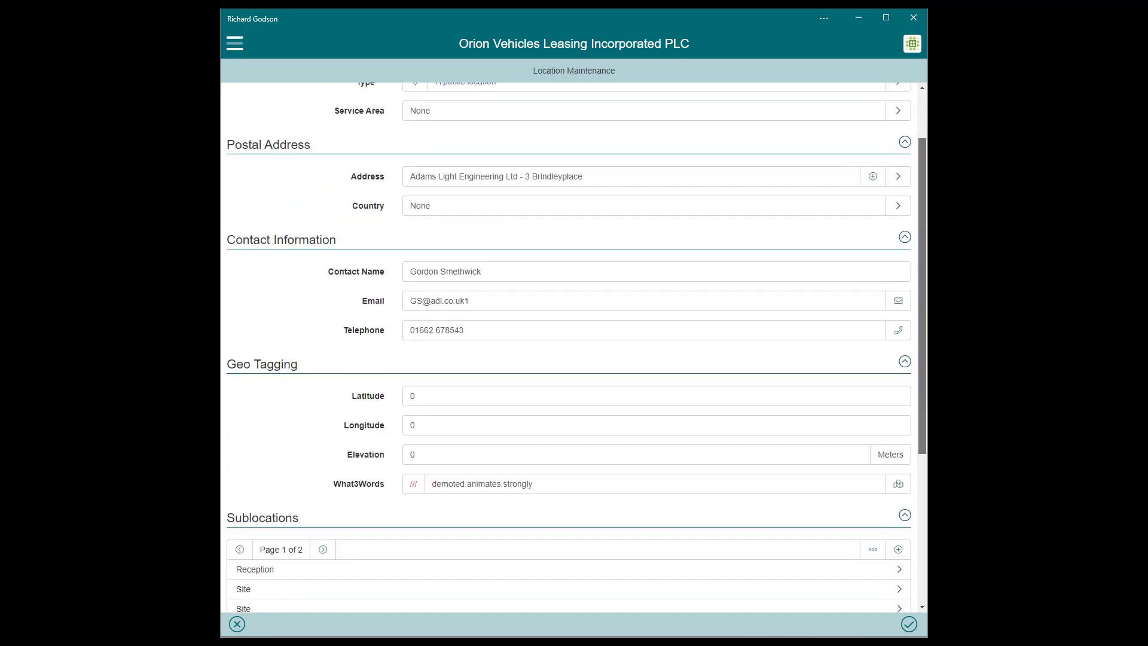
pyautogui.scroll(-2, 574, 347)
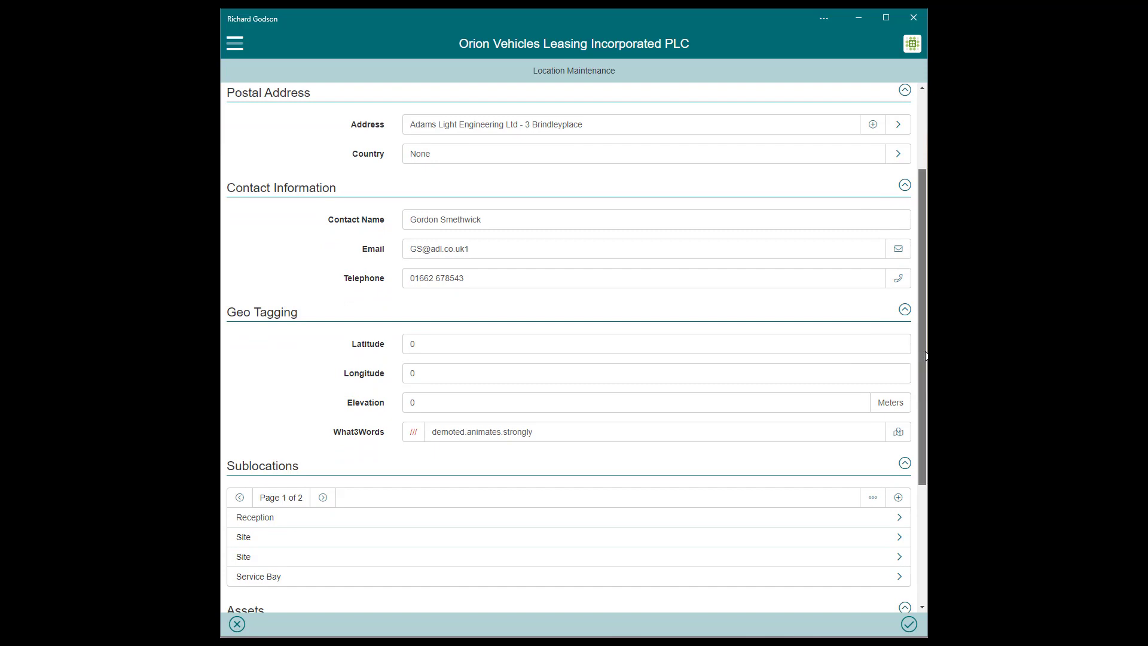
pyautogui.scroll(-2, 903, 349)
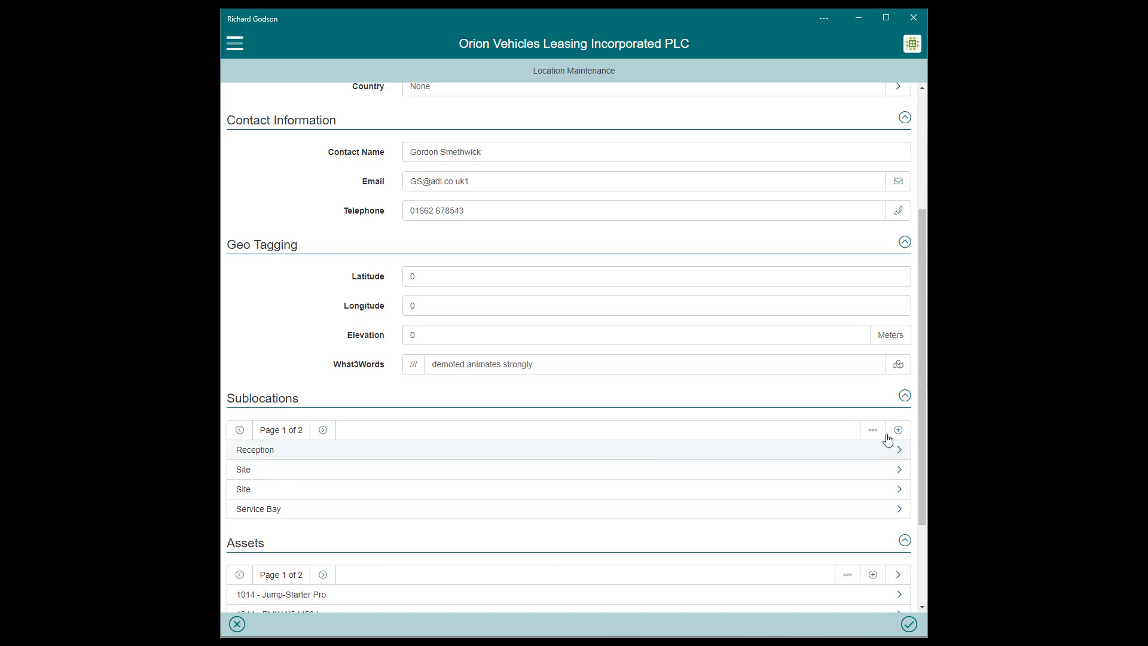
pyautogui.moveTo(920, 442); pyautogui.dragTo(922, 518)
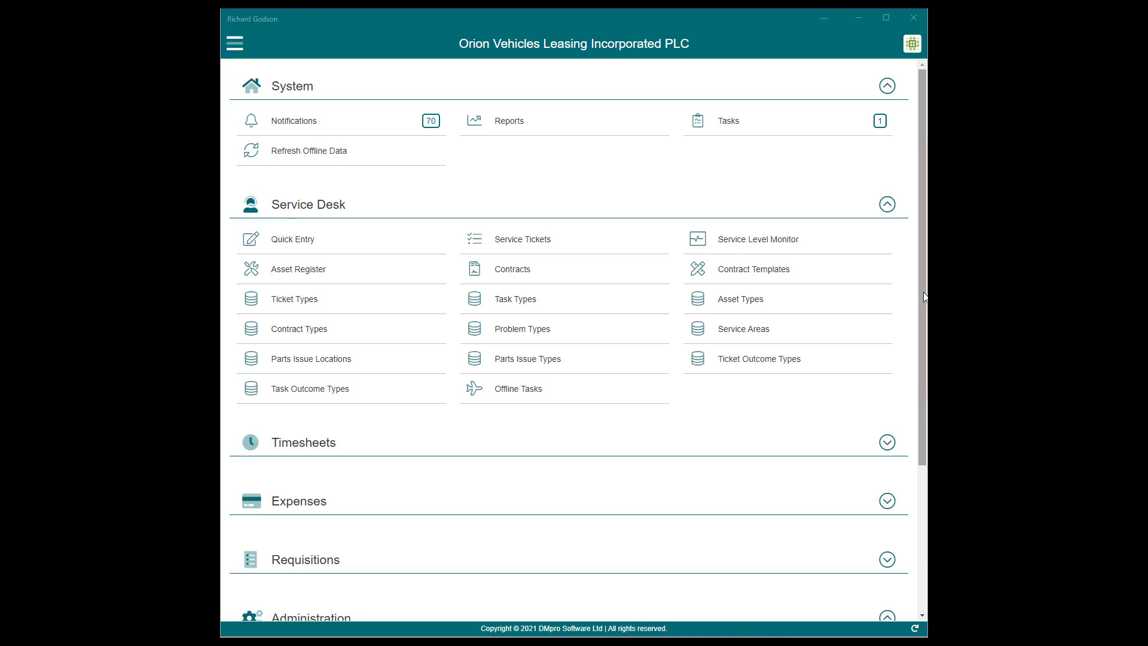
pyautogui.moveTo(924, 297); pyautogui.dragTo(924, 443)
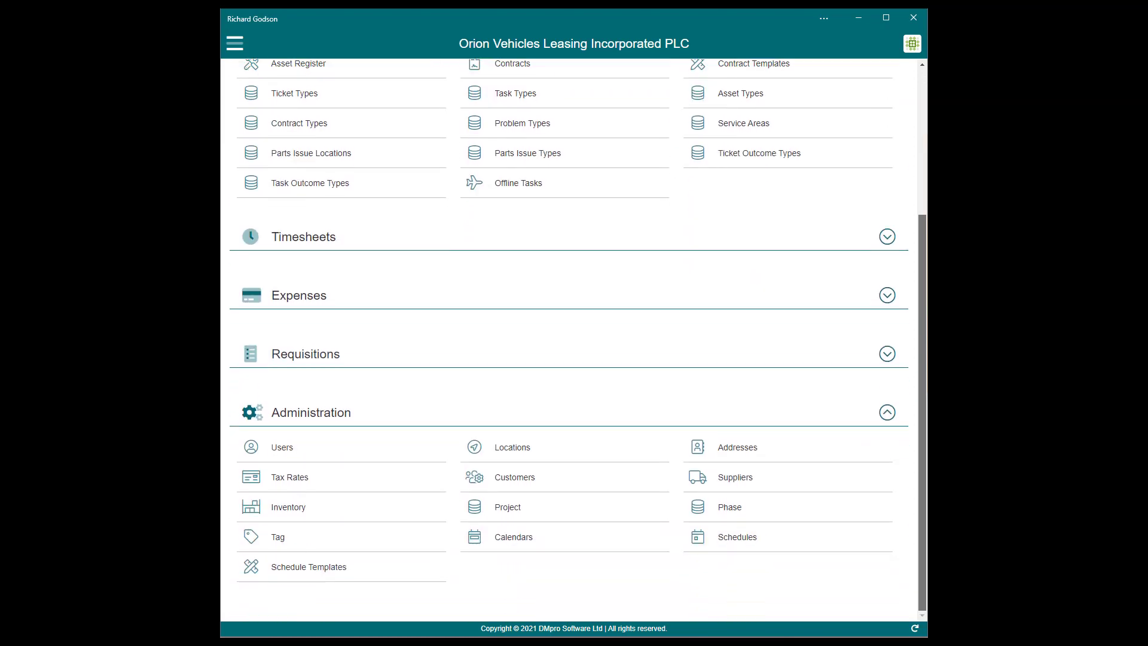
pyautogui.click(353, 518)
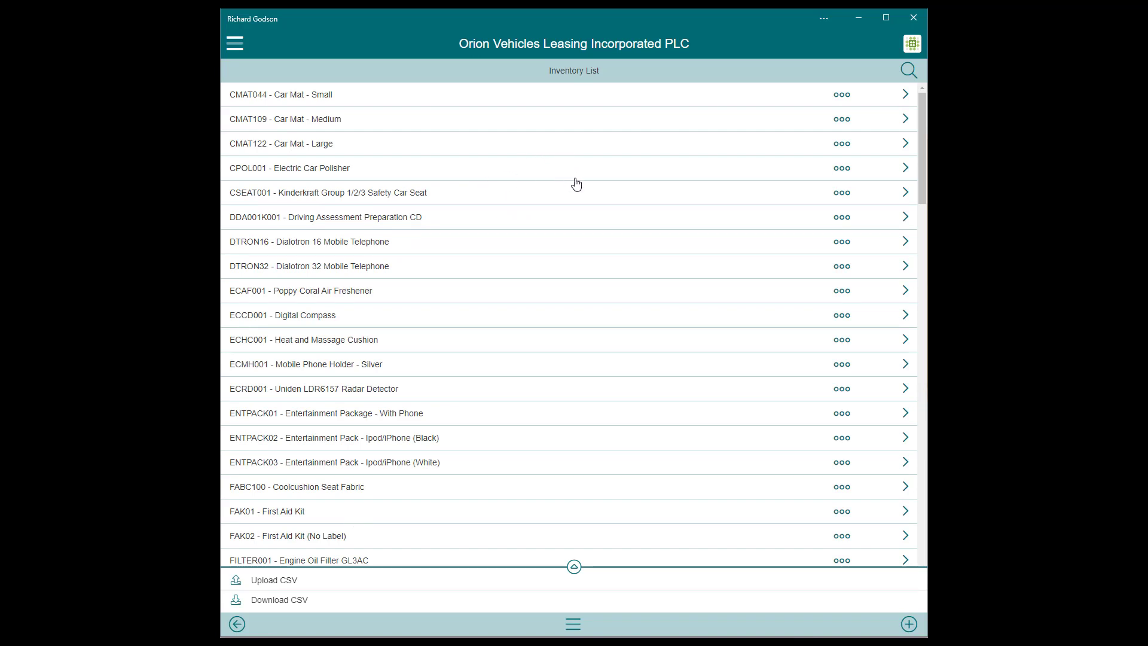
pyautogui.click(910, 47)
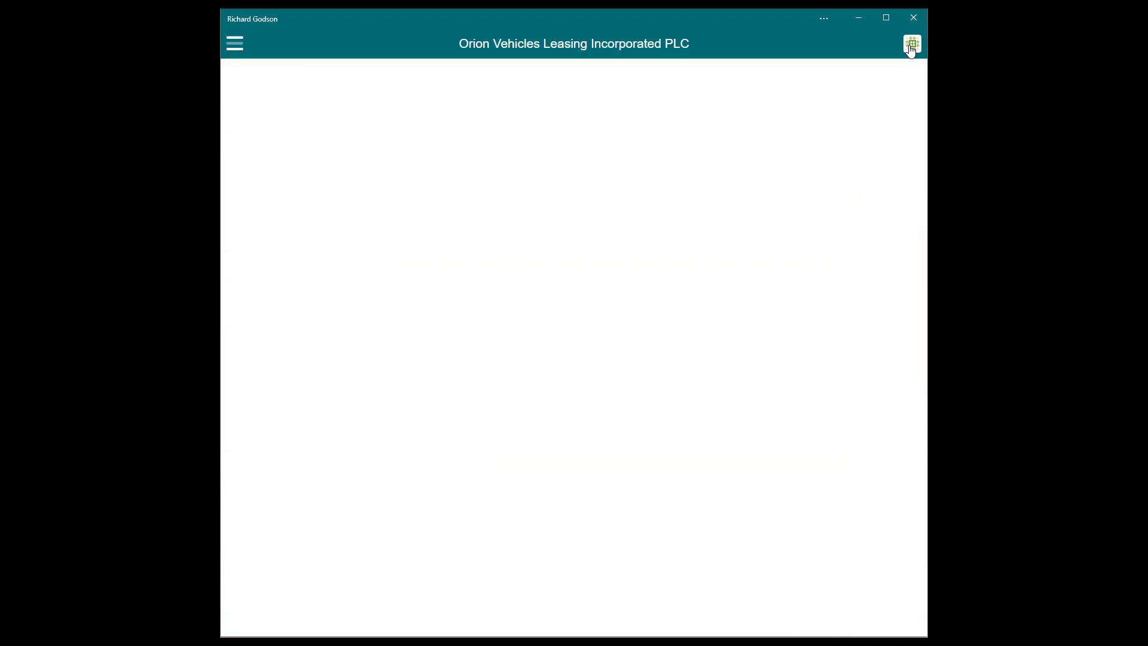
pyautogui.moveTo(923, 300); pyautogui.dragTo(921, 144)
# Review the REPAIR ticket type, keeping Task Required and Inventory Asset, and cancel without changes.
pyautogui.click(354, 283)
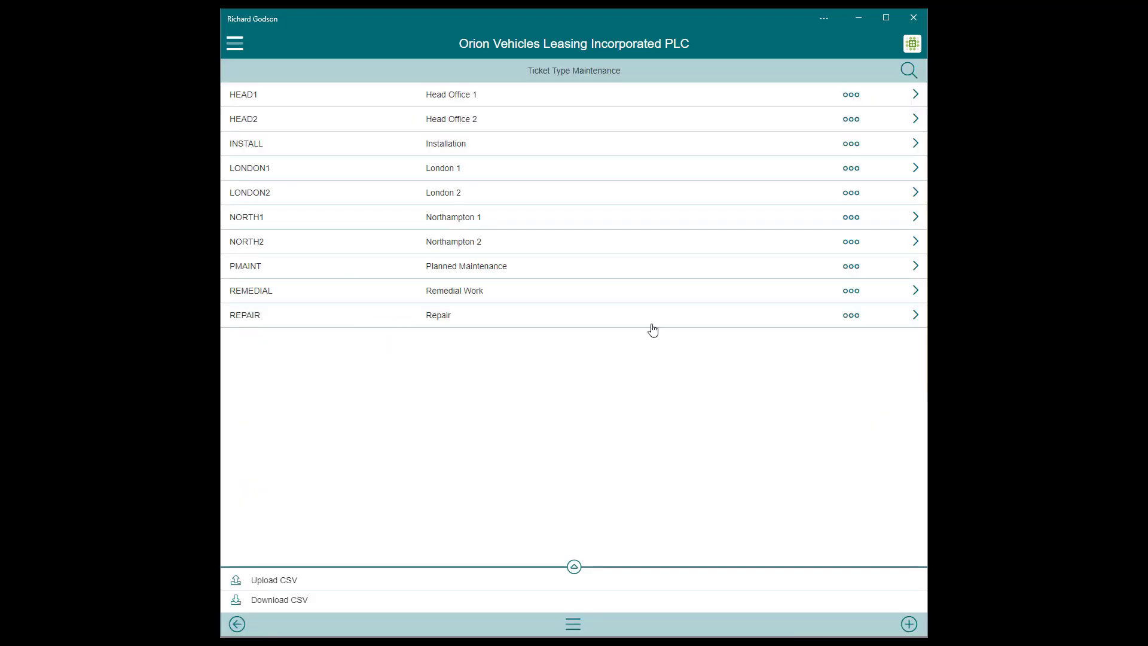
pyautogui.click(903, 322)
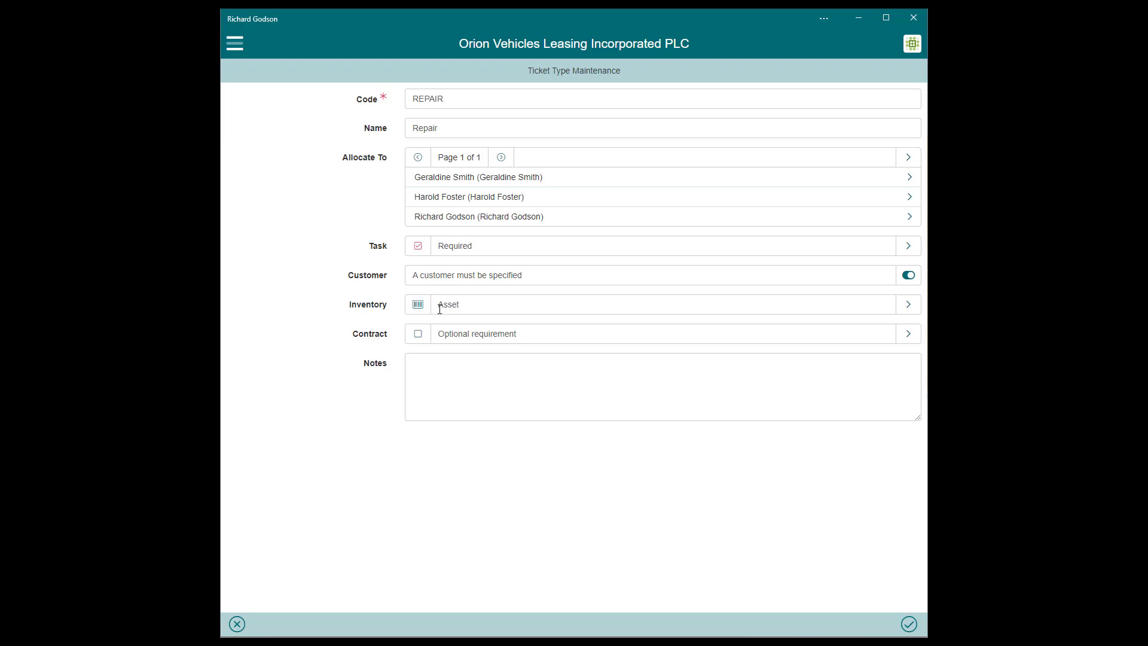
pyautogui.click(912, 246)
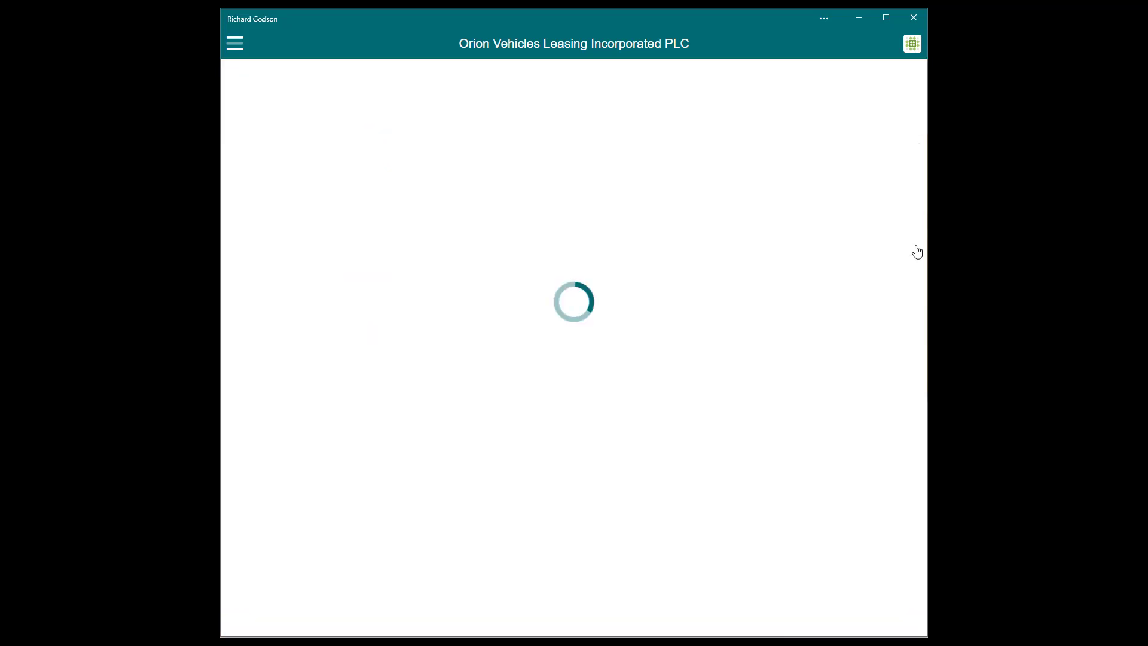
pyautogui.click(239, 624)
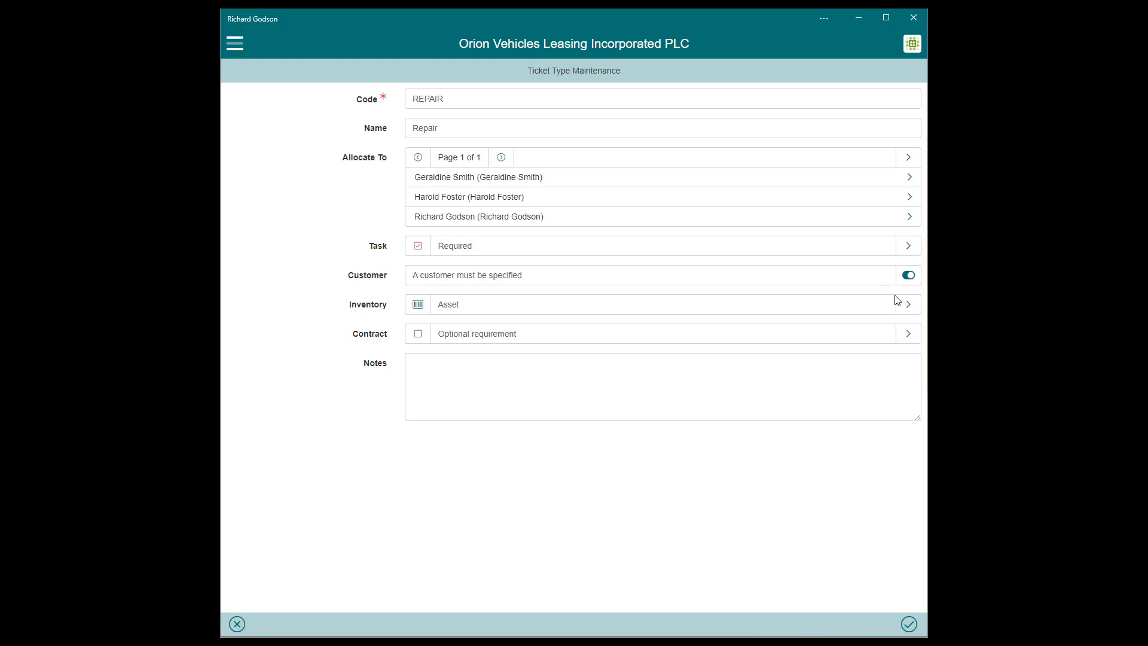
pyautogui.click(913, 308)
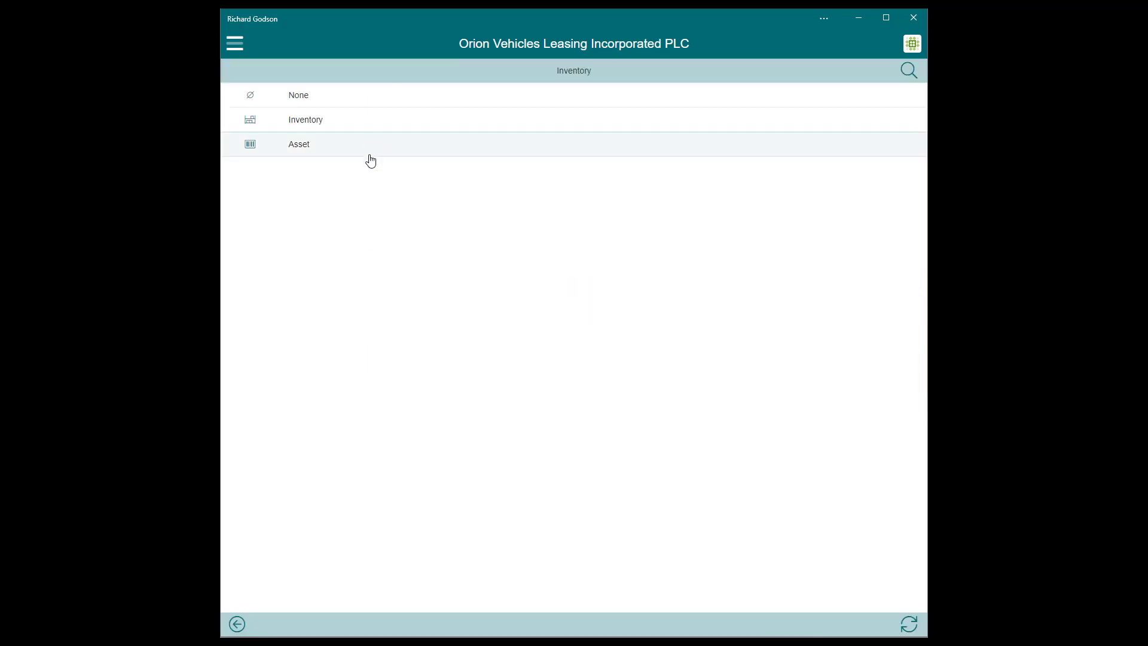
pyautogui.click(237, 616)
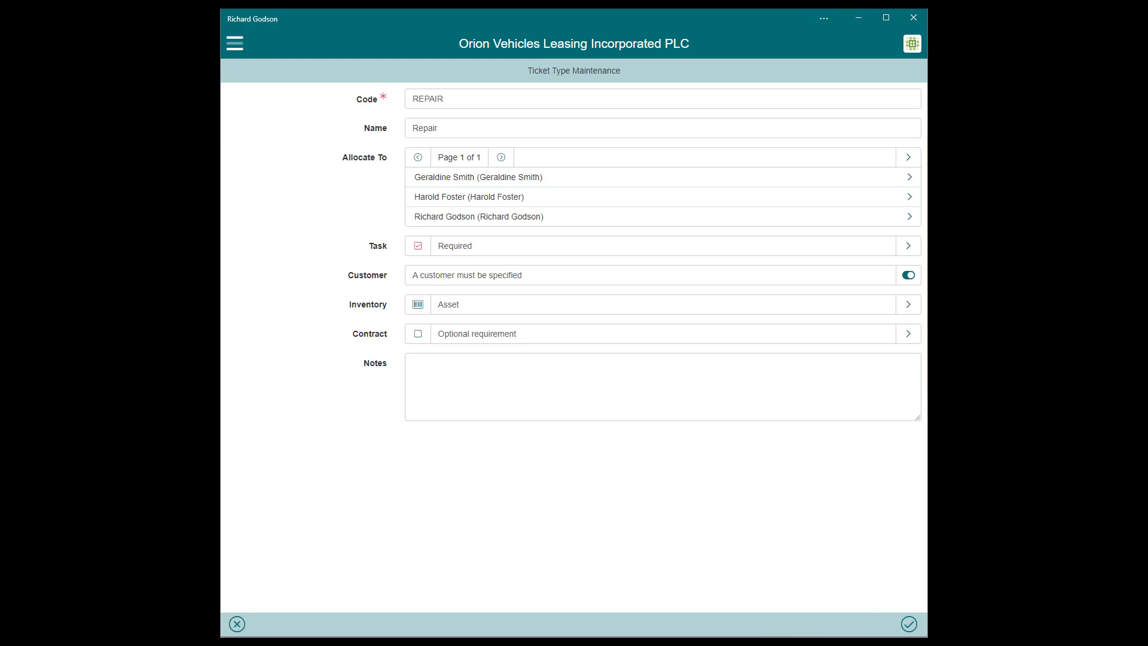
pyautogui.click(238, 626)
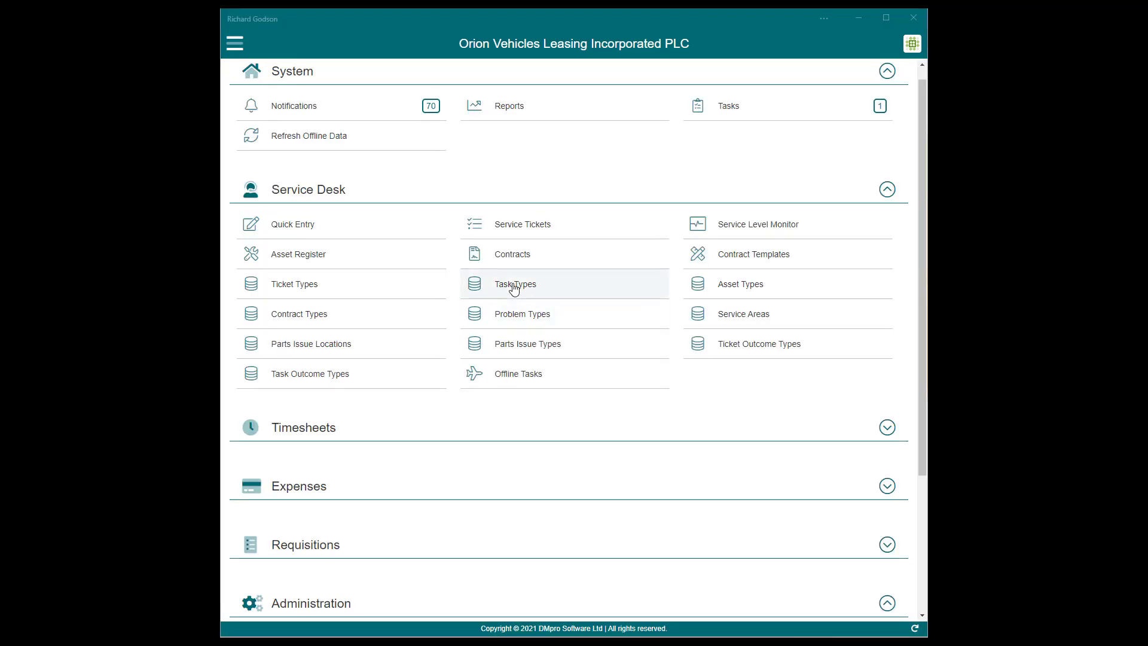
pyautogui.click(514, 287)
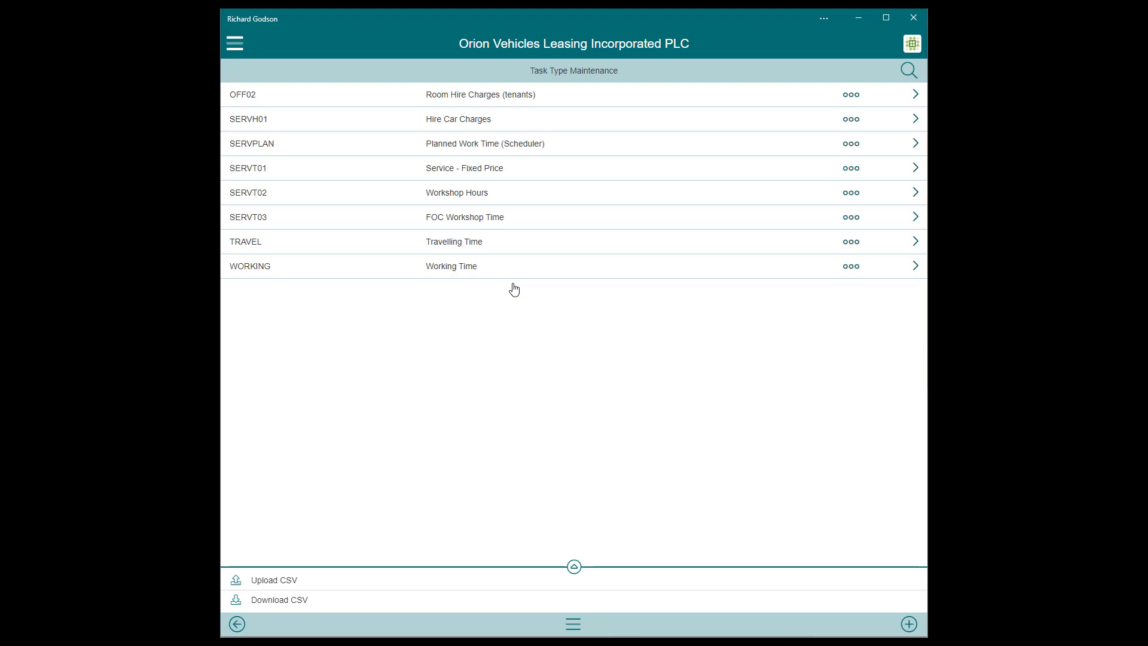
# Review the WORKING task type, cancel without changes, and leave the task types list.
pyautogui.click(906, 270)
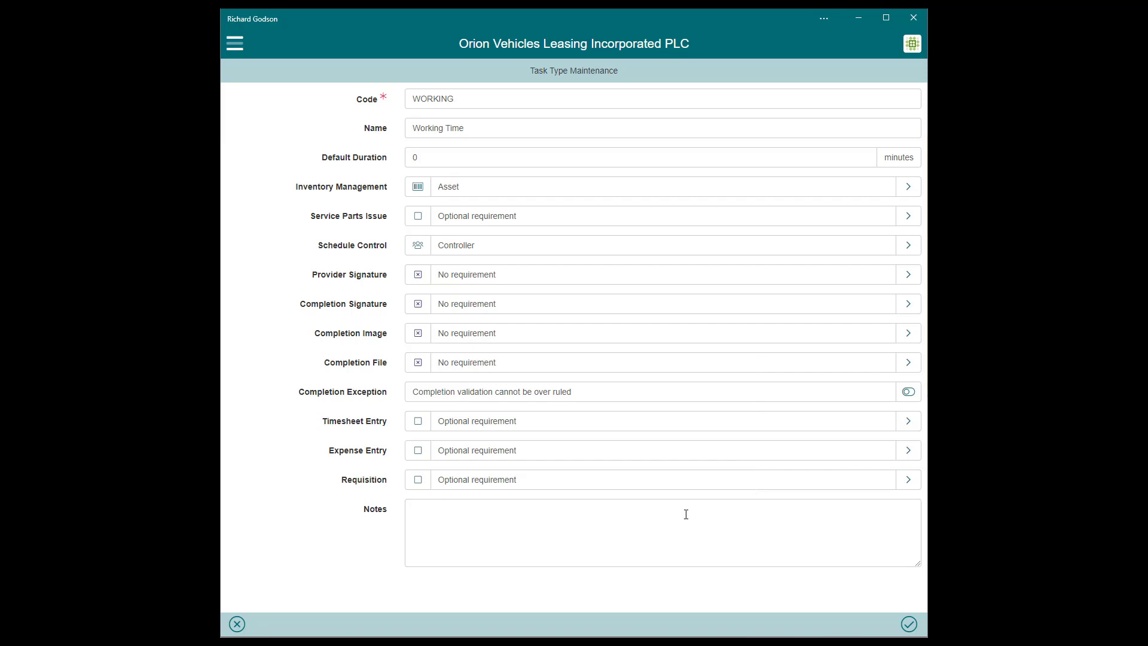
pyautogui.click(237, 625)
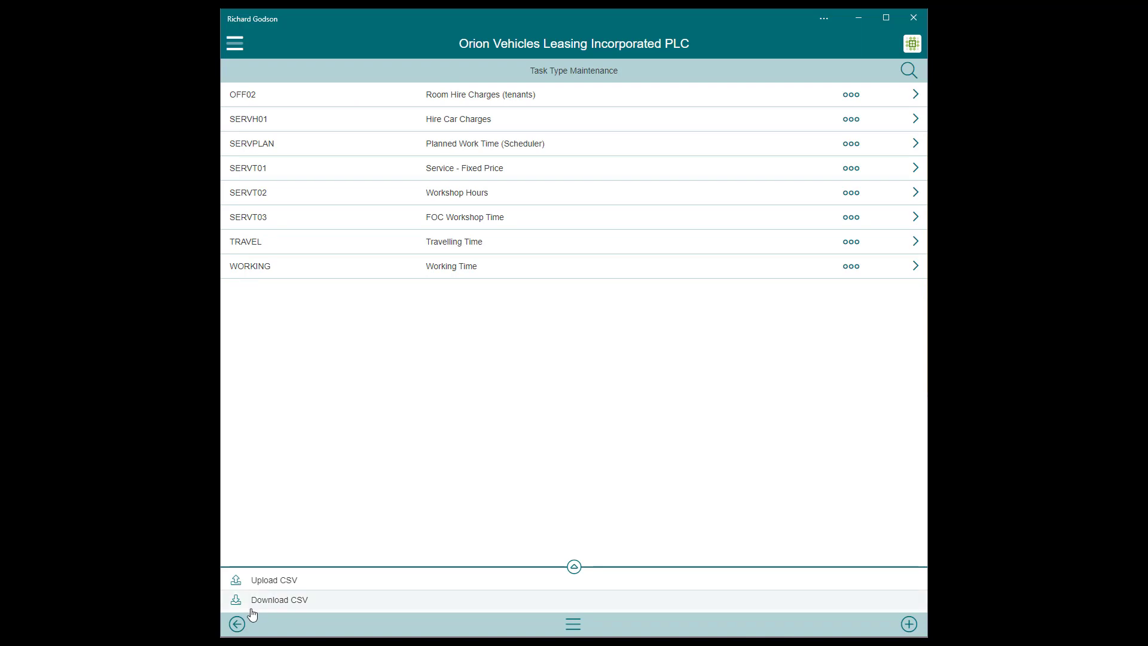
pyautogui.click(237, 623)
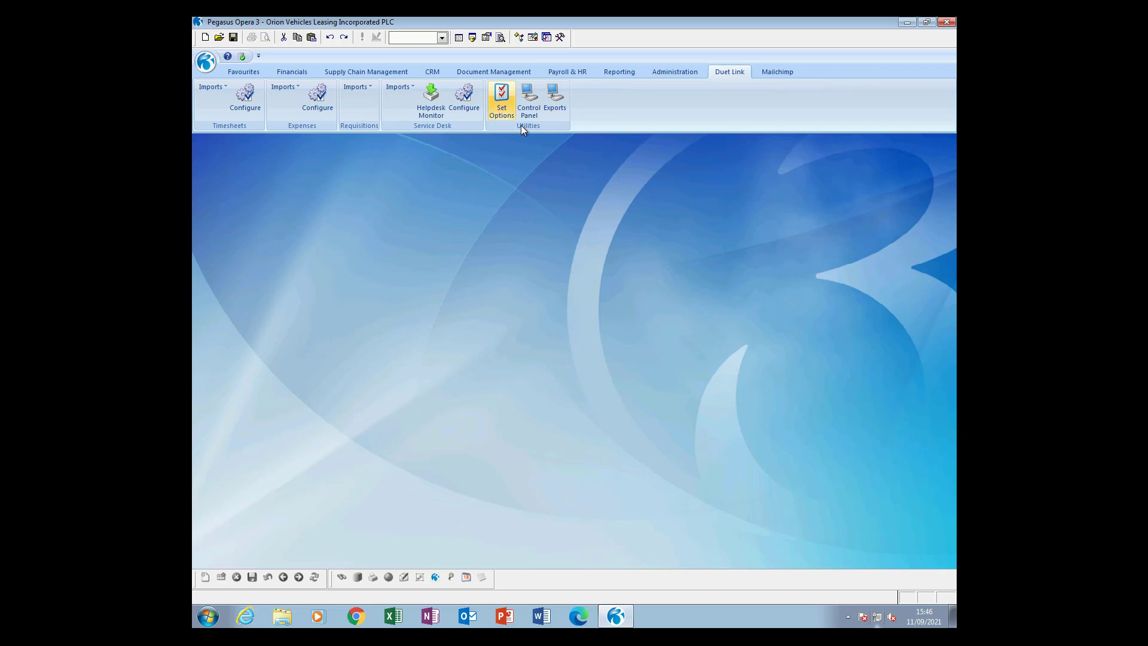
pyautogui.click(501, 102)
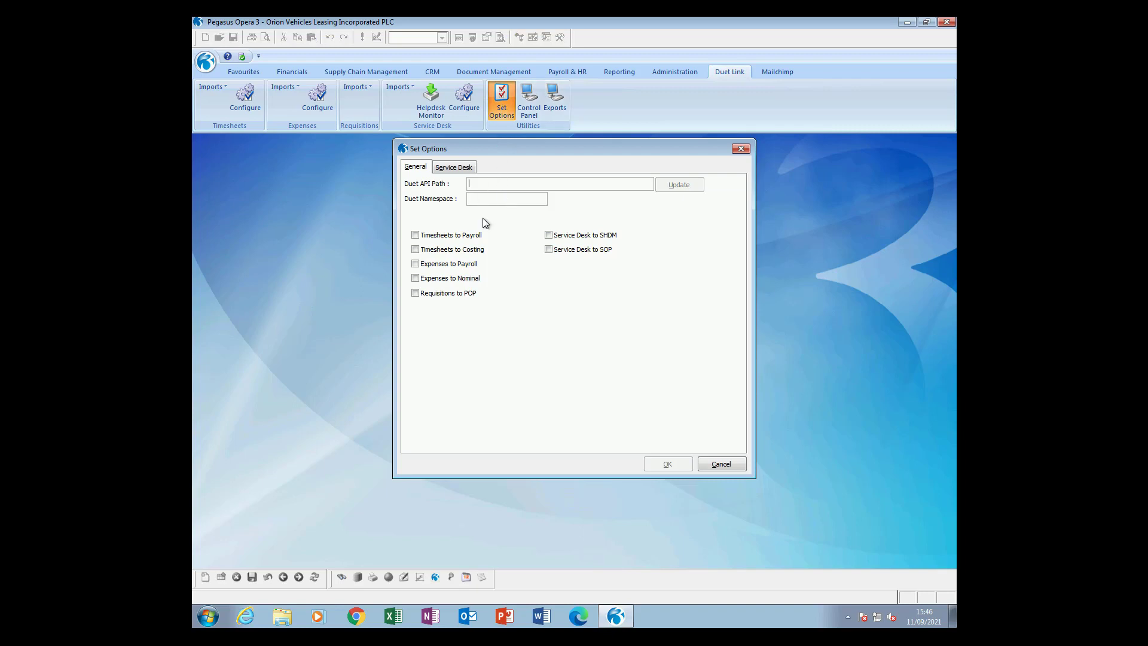
# Set Duet API path demo.duet.cloud and namespace orion, and tick Service Desk to SHDM.
pyautogui.write('demo.duet.cloud')
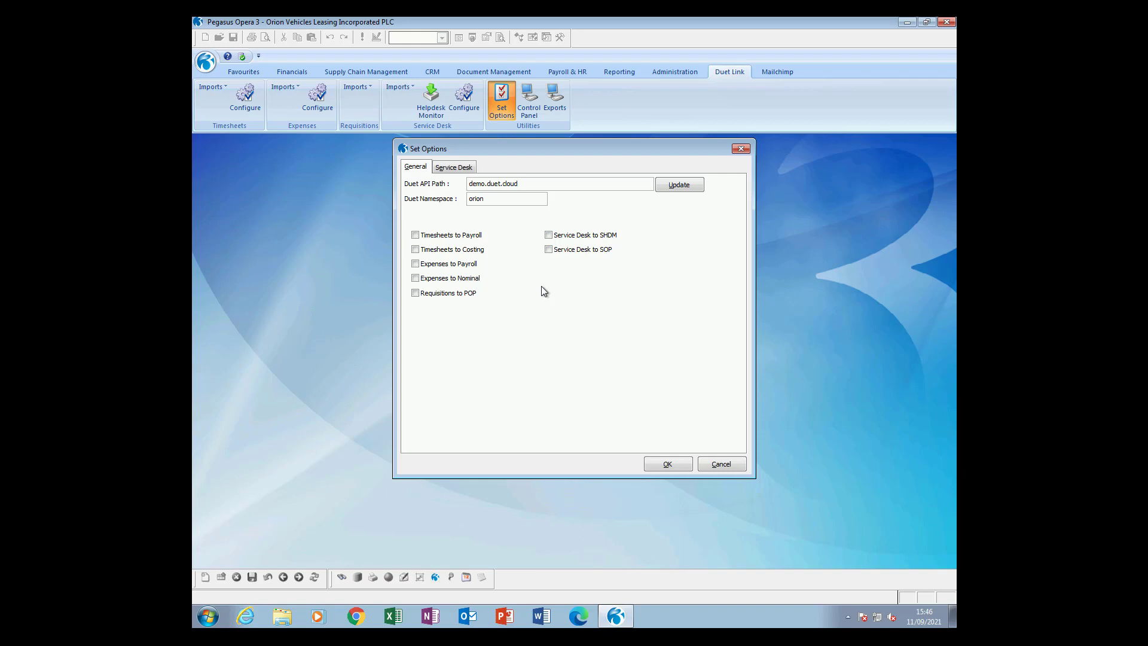
pyautogui.click(592, 238)
pyautogui.click(451, 169)
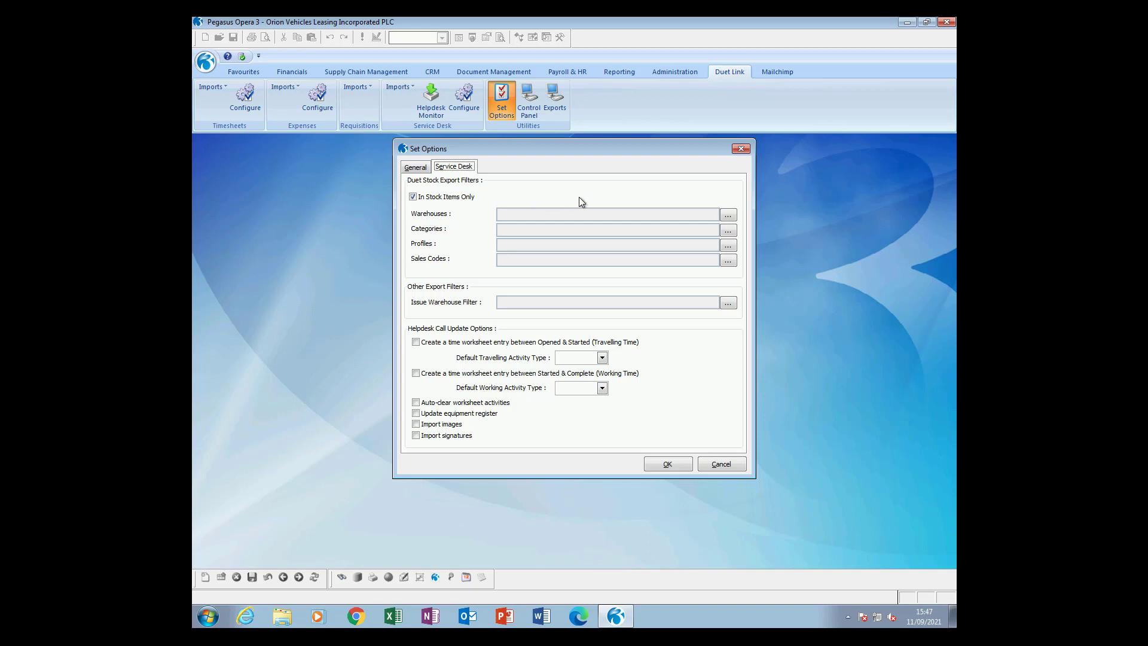
# Set the warehouses to export to MAIN, VAN1 and VAN2.
pyautogui.click(728, 214)
pyautogui.click(488, 242)
pyautogui.click(490, 288)
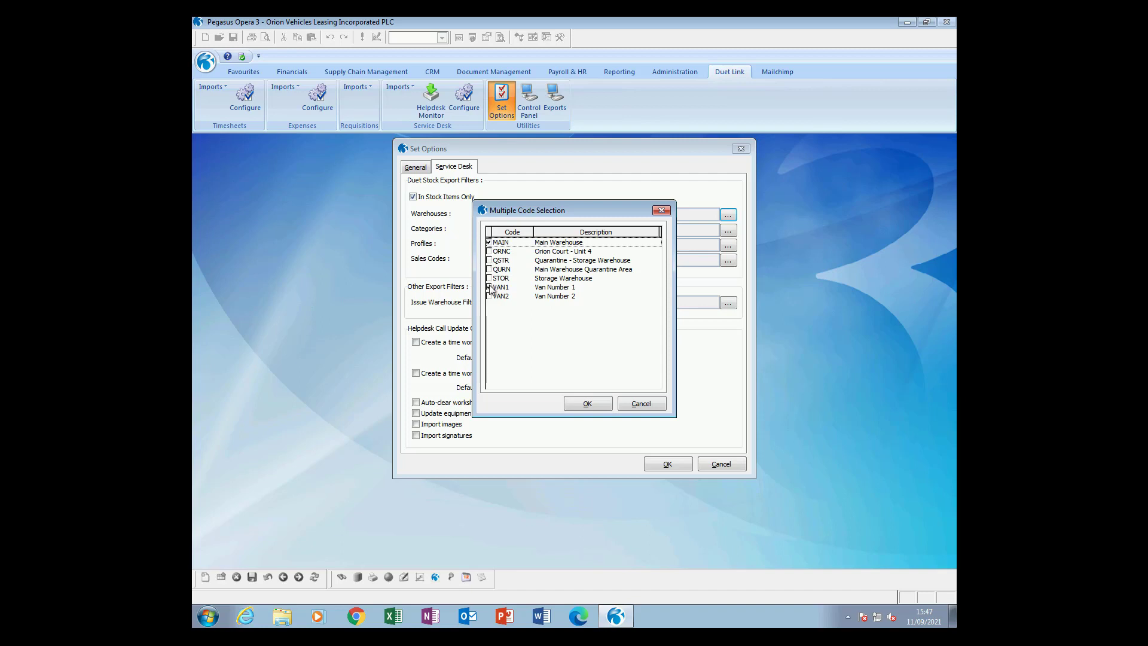
pyautogui.click(586, 403)
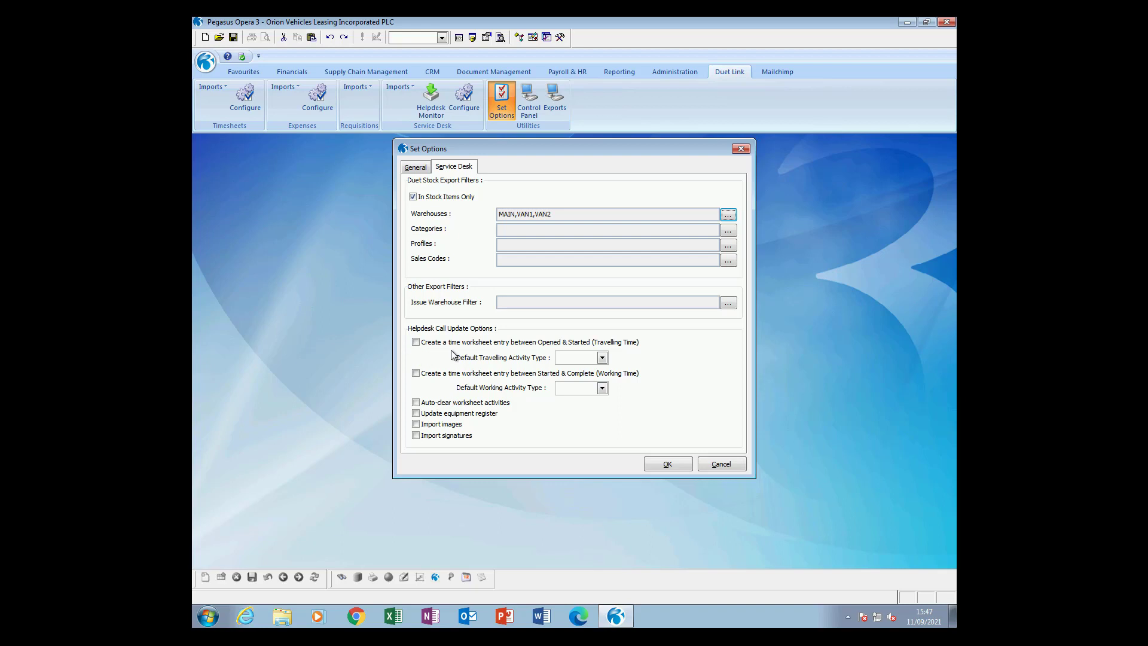
# Create worksheet entries for travelling and working time, with activity types TRAVEL and WORKING.
pyautogui.click(416, 342)
pyautogui.click(416, 373)
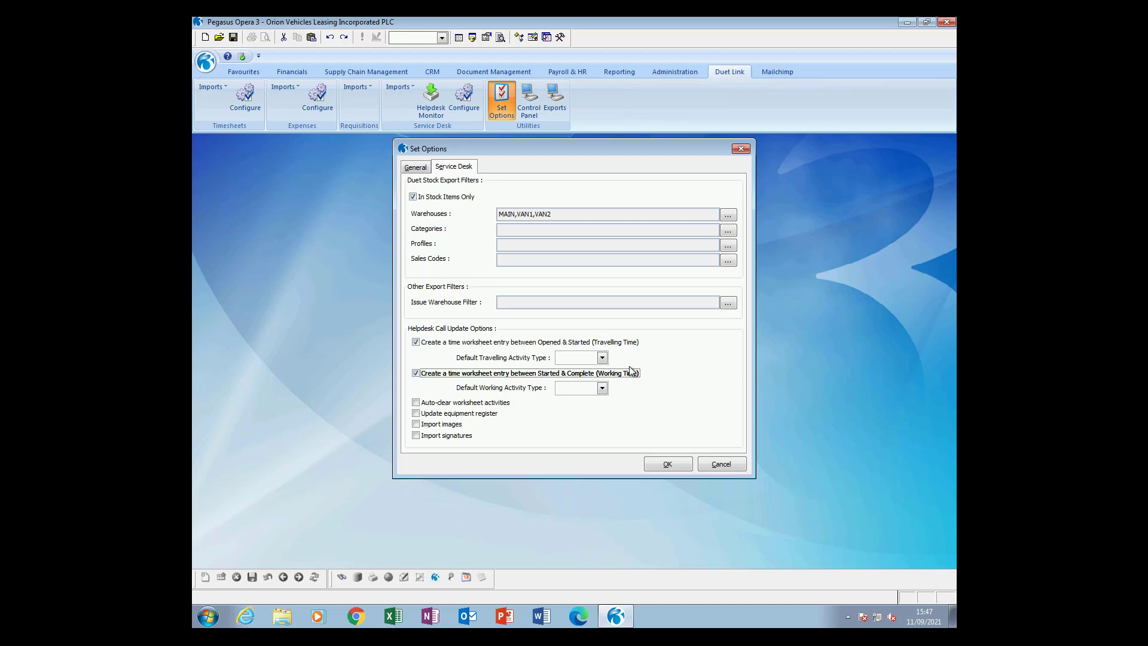
pyautogui.click(602, 357)
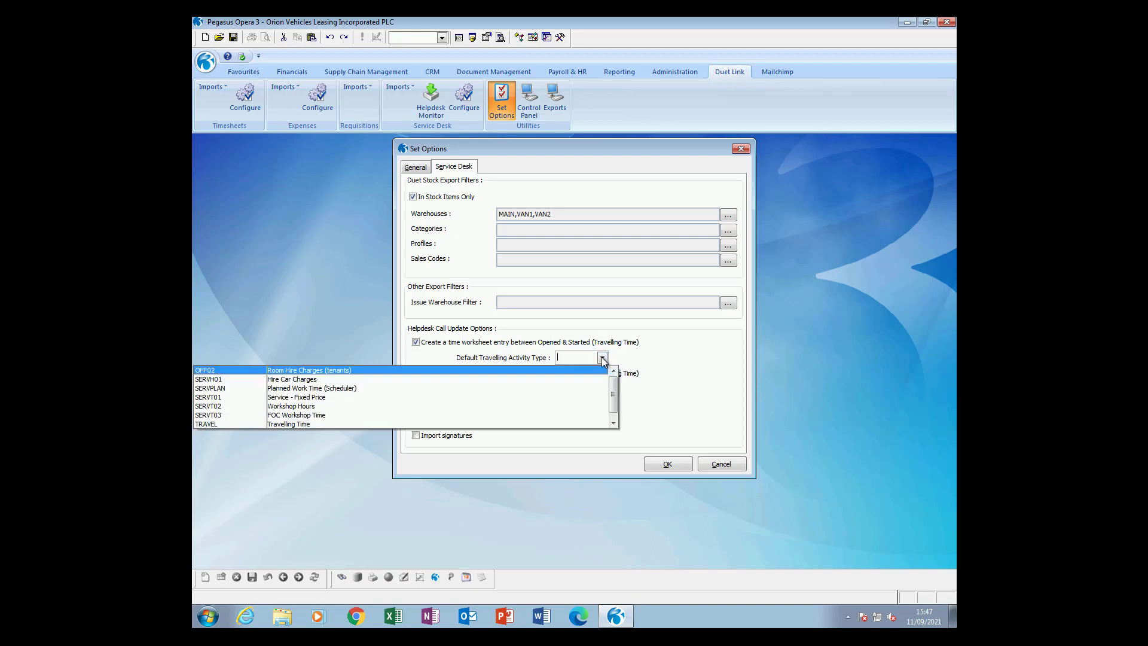
pyautogui.click(583, 422)
pyautogui.click(602, 388)
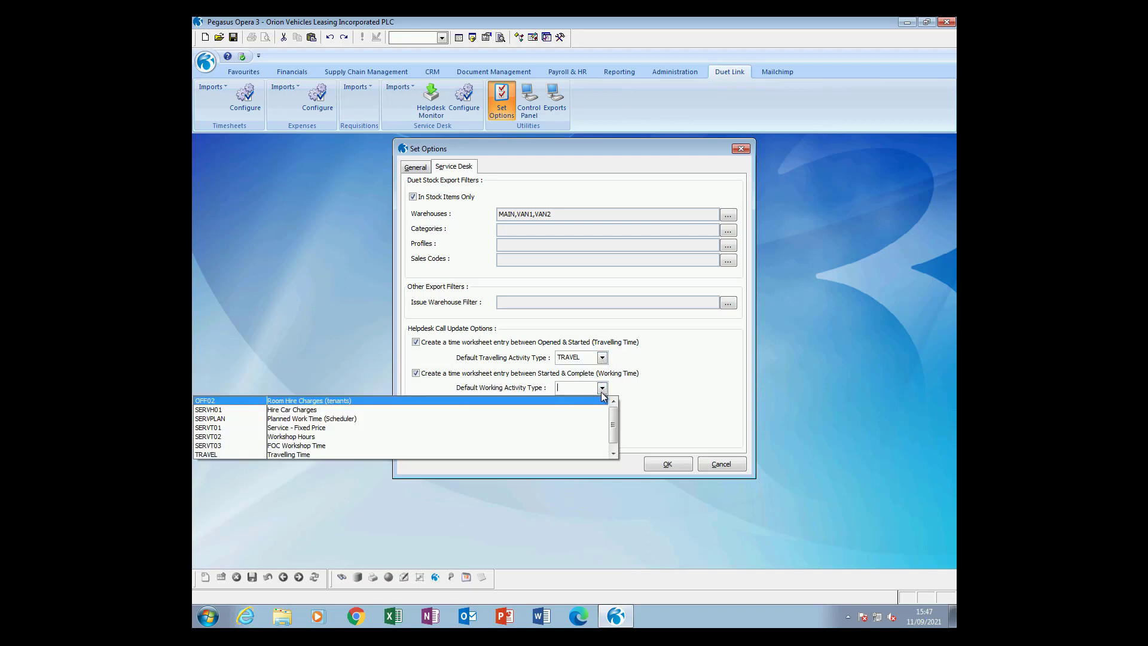
pyautogui.scroll(-1, 615, 409)
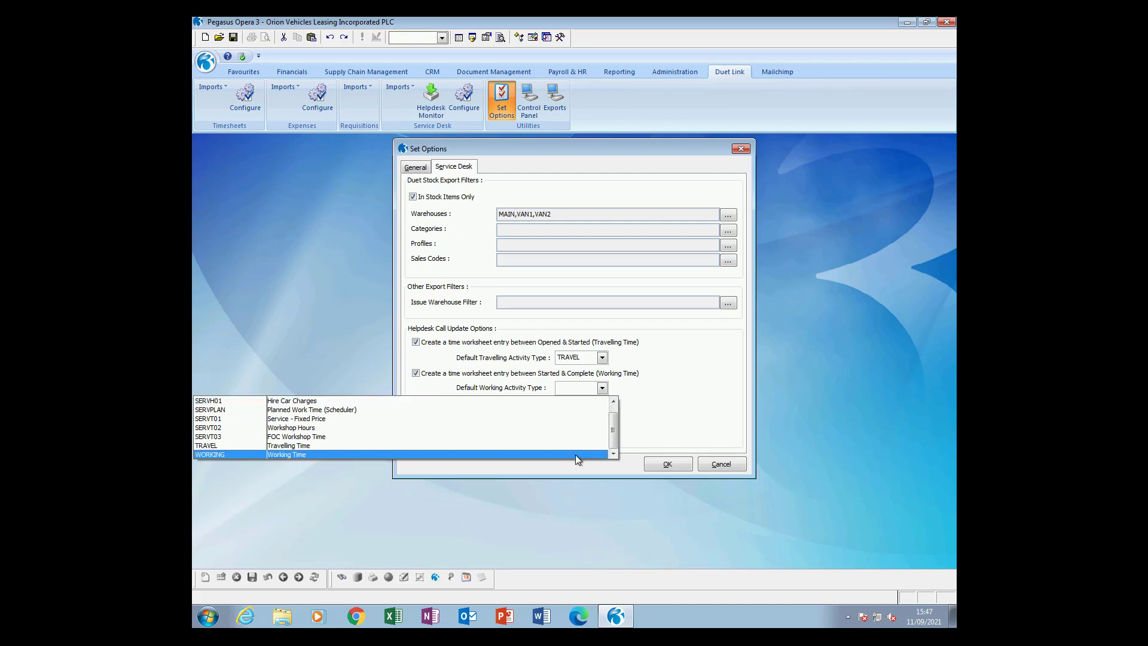
pyautogui.click(575, 455)
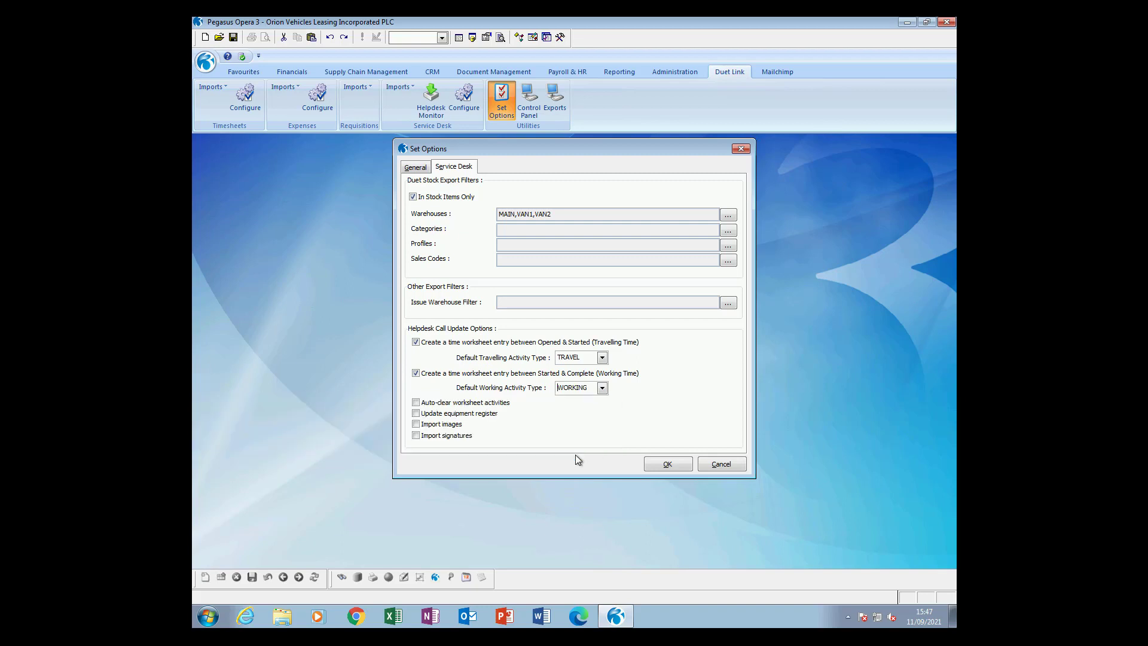
# Turn on updating the equipment register and importing images and signatures.
pyautogui.click(416, 414)
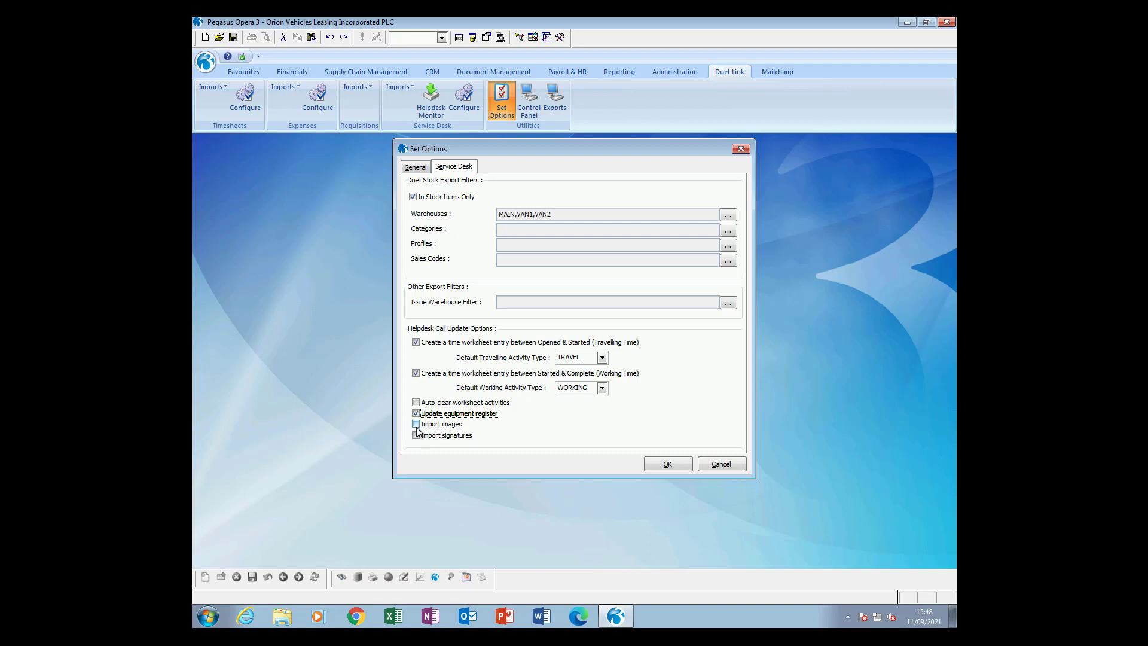
pyautogui.click(416, 426)
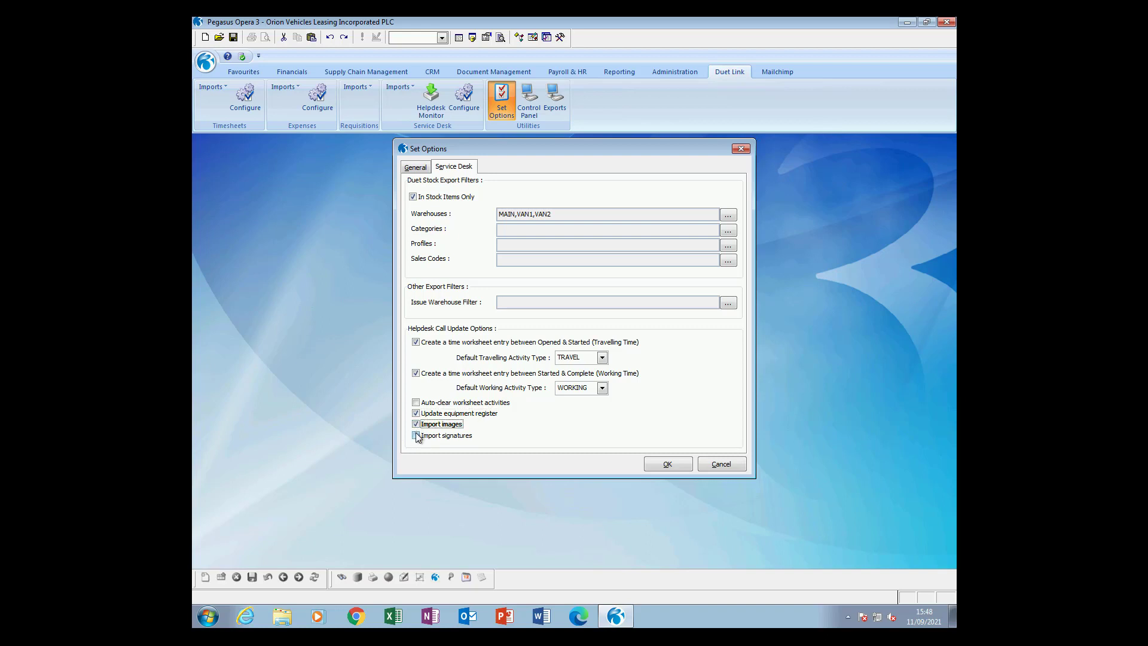
pyautogui.click(416, 435)
# Save the Service Desk options and sign in to Duet with the login ID and password.
pyautogui.click(653, 465)
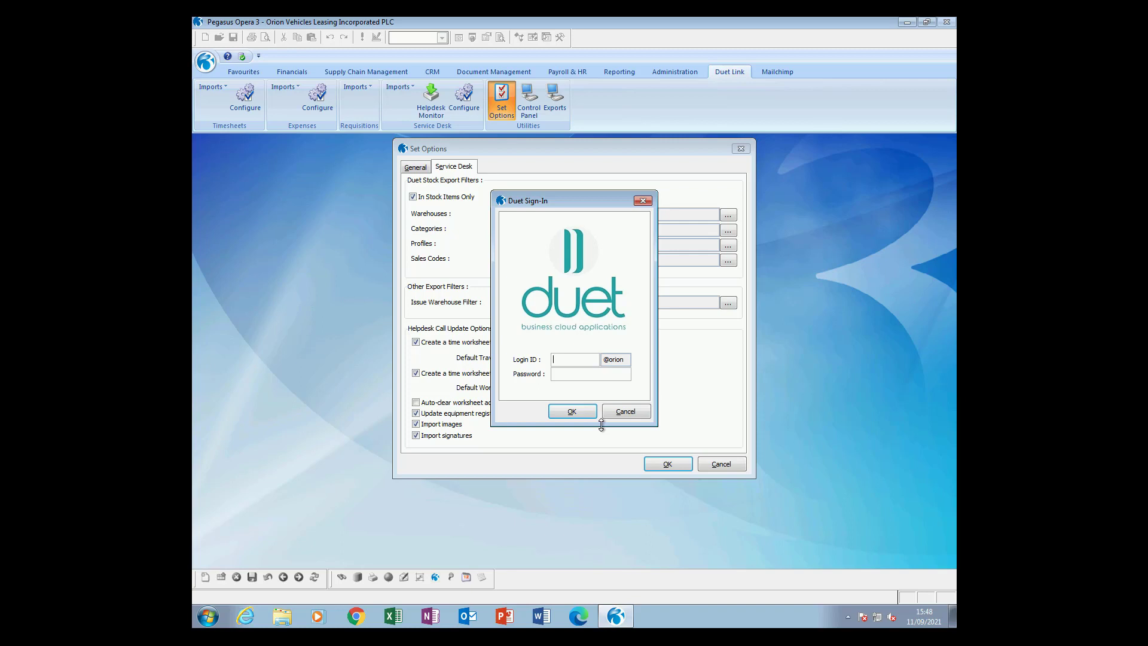
pyautogui.press('Return')
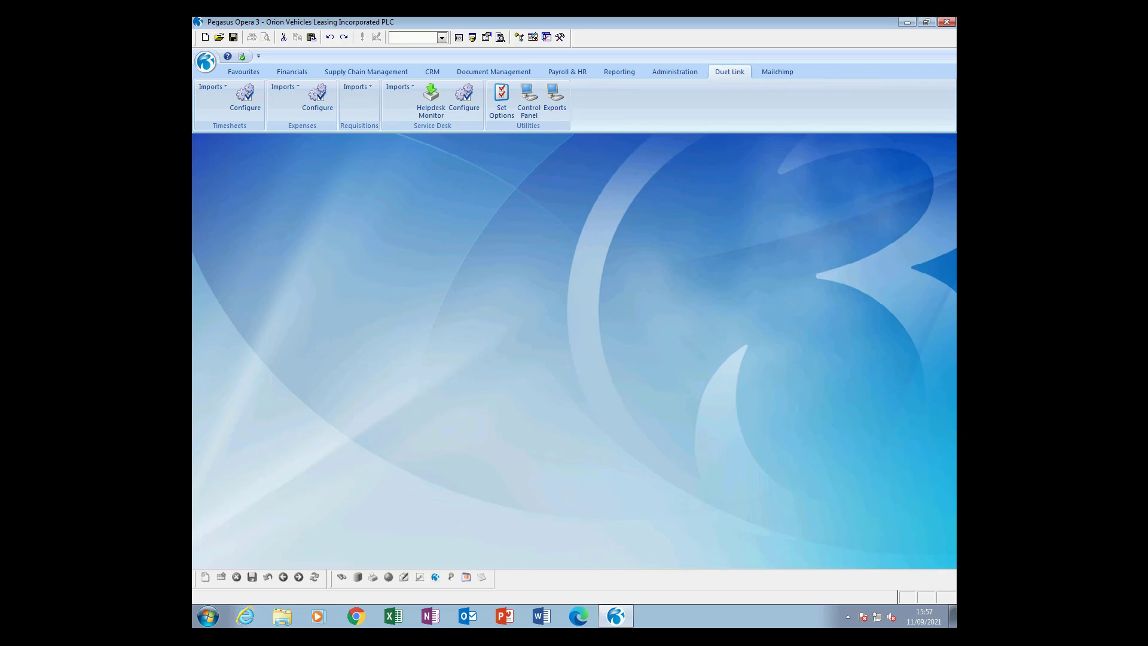
# Include planned tickets and helpdesk tickets in the Duet export.
pyautogui.click(557, 105)
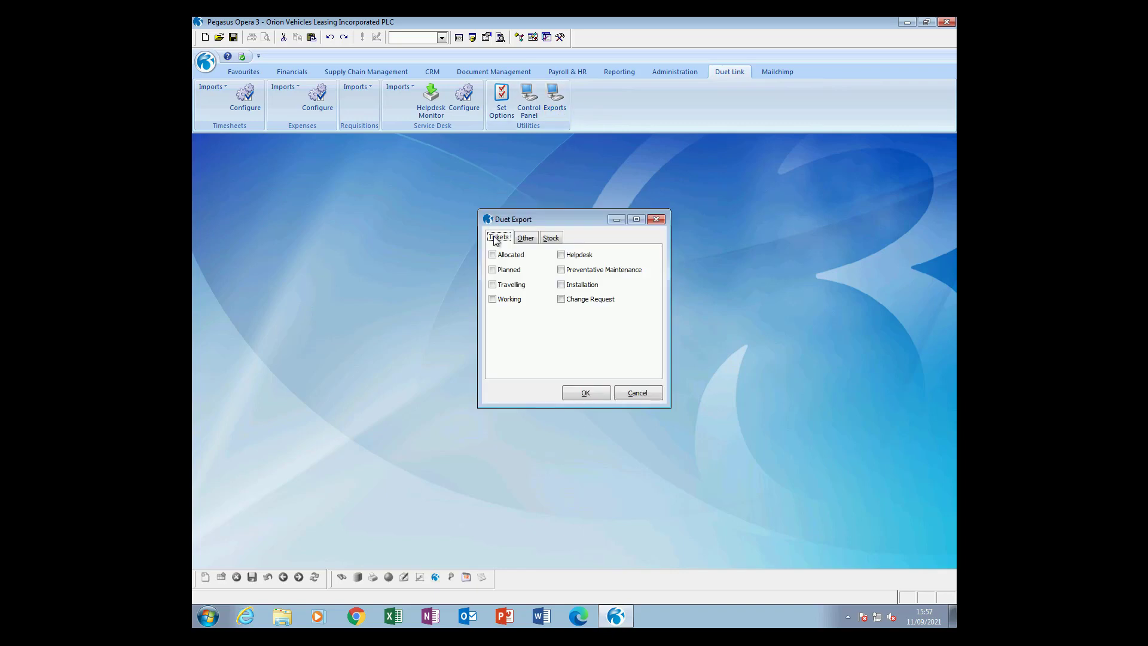
pyautogui.click(519, 270)
pyautogui.click(575, 256)
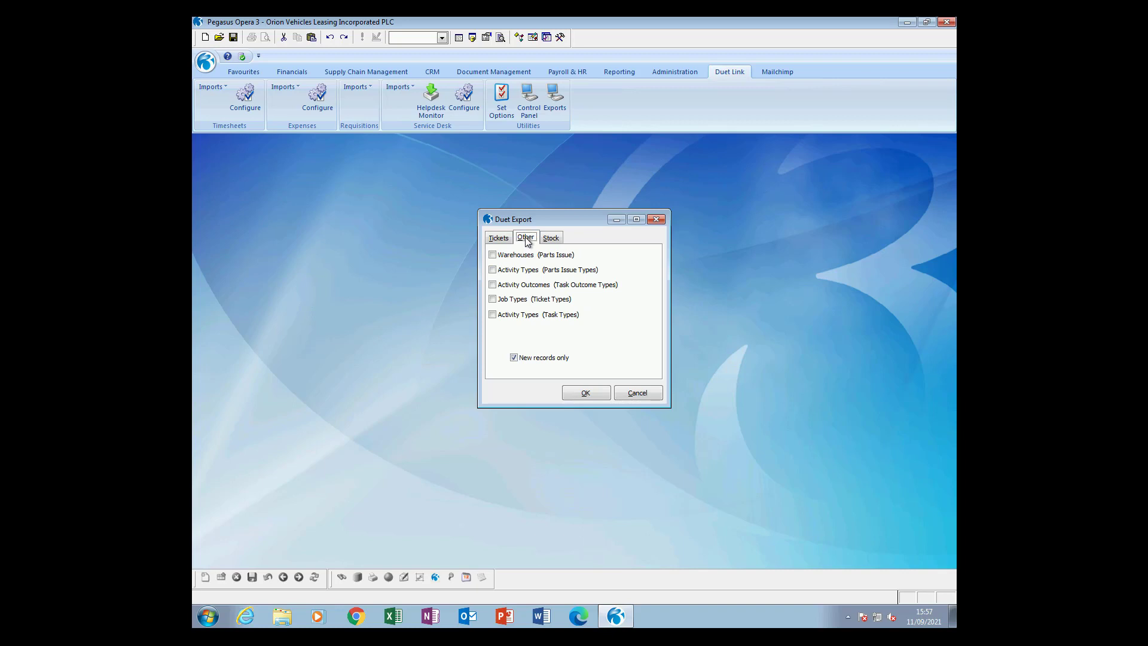
# Tick warehouses, parts issue activity types, activity outcomes, job types and task types for export.
pyautogui.click(493, 256)
pyautogui.click(492, 270)
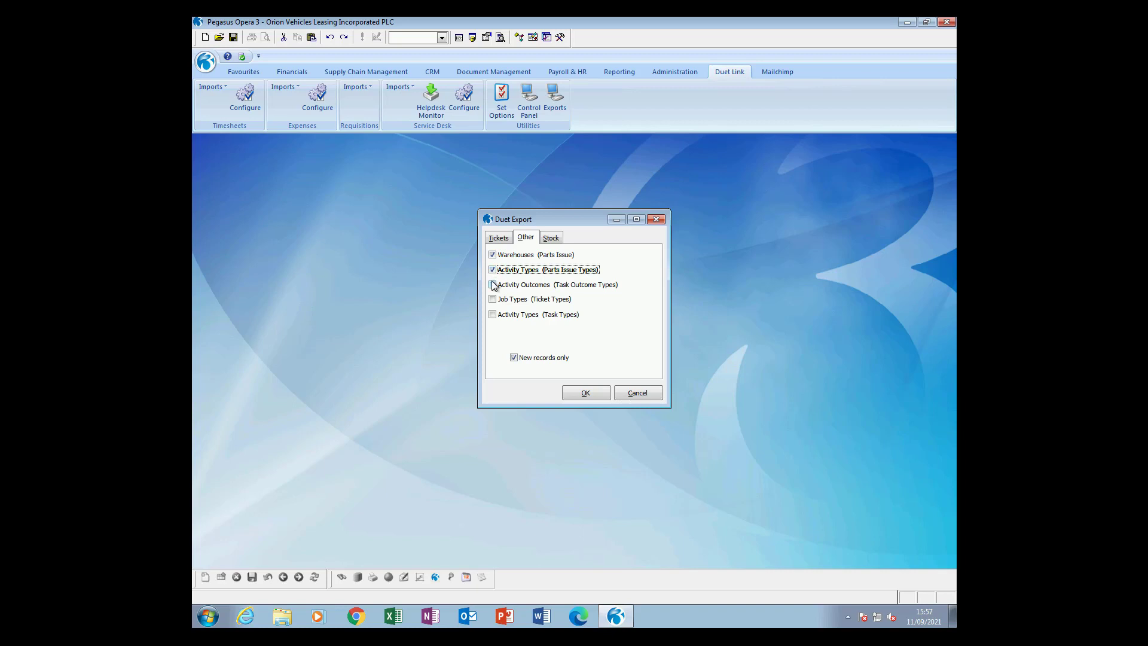
pyautogui.click(494, 285)
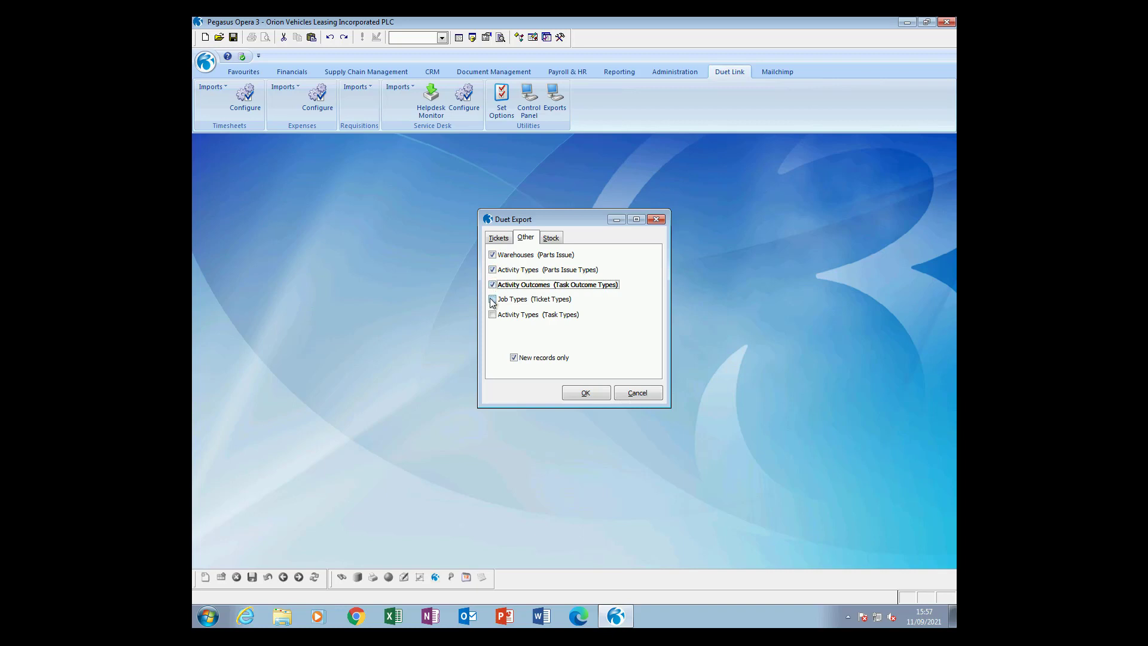
pyautogui.click(492, 299)
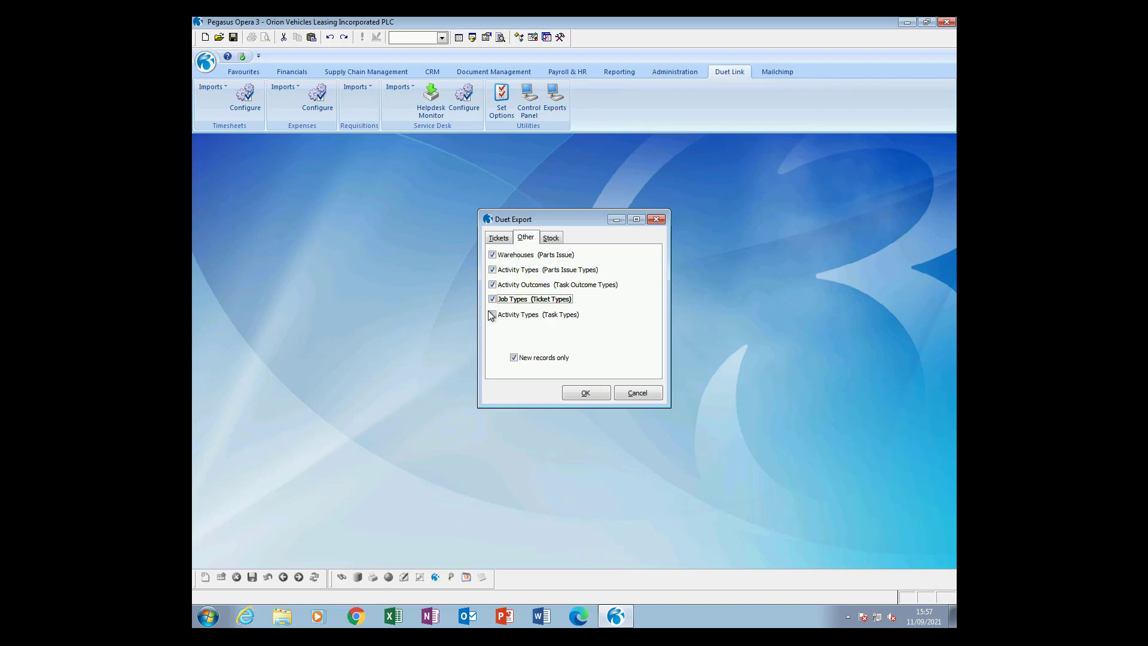
pyautogui.click(493, 315)
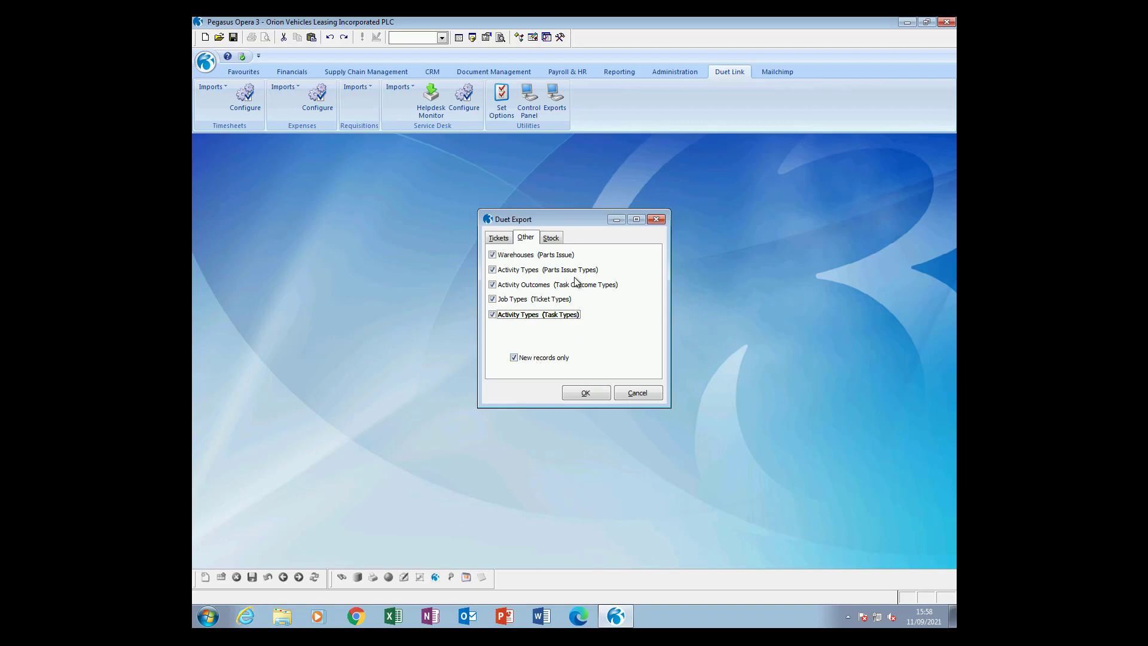
pyautogui.click(550, 238)
# Export stock, including records transacted on or since 01/09/2021.
pyautogui.click(507, 254)
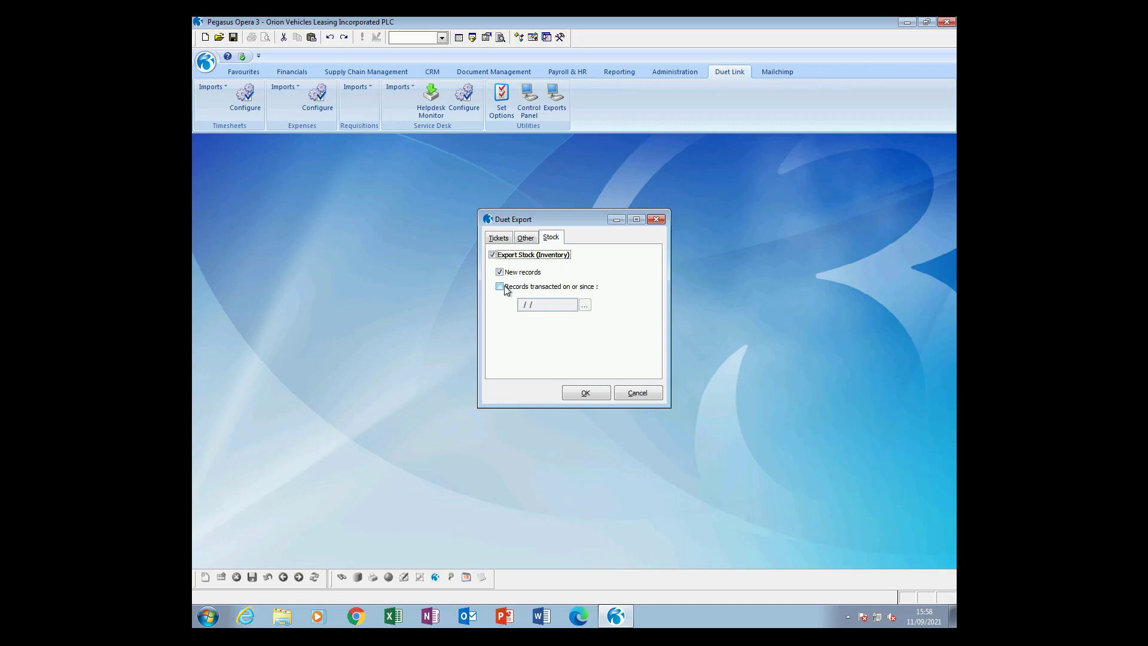
pyautogui.click(500, 286)
pyautogui.click(585, 305)
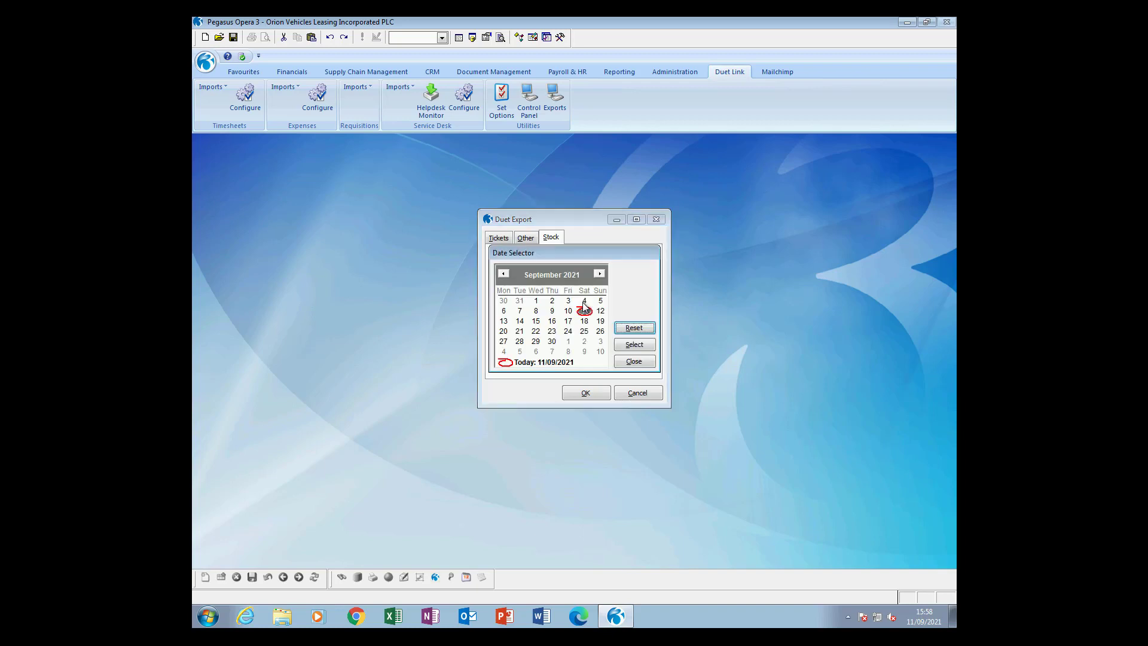
pyautogui.click(535, 300)
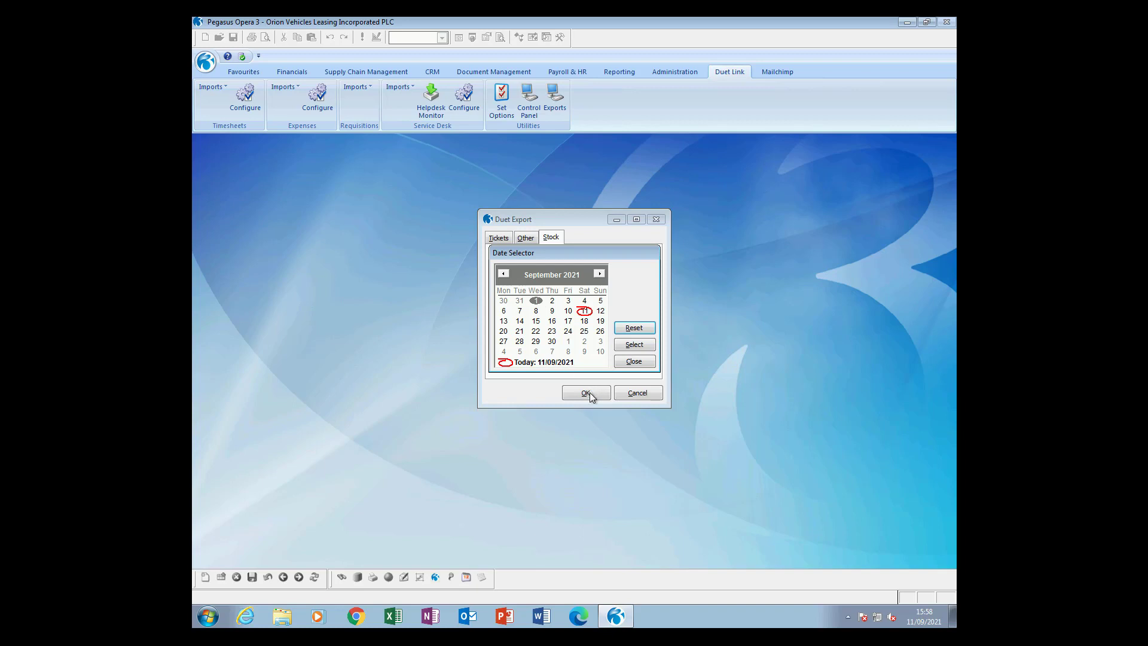
pyautogui.click(634, 344)
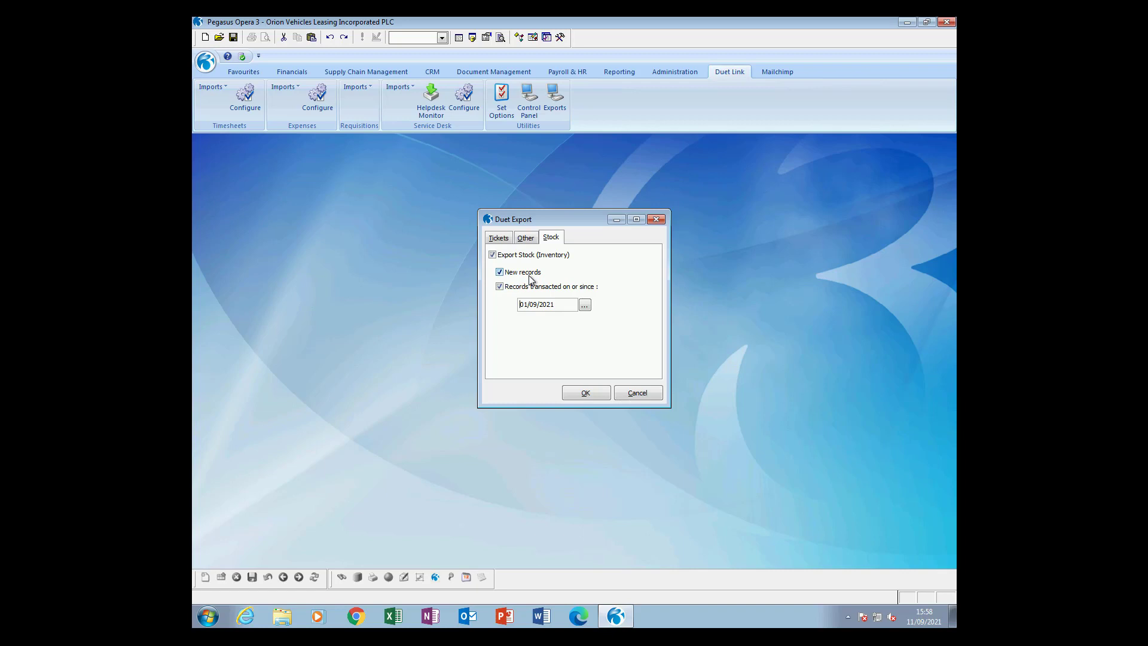
# Run the Duet export after signing in, then go to Helpdesk Processing.
pyautogui.click(587, 397)
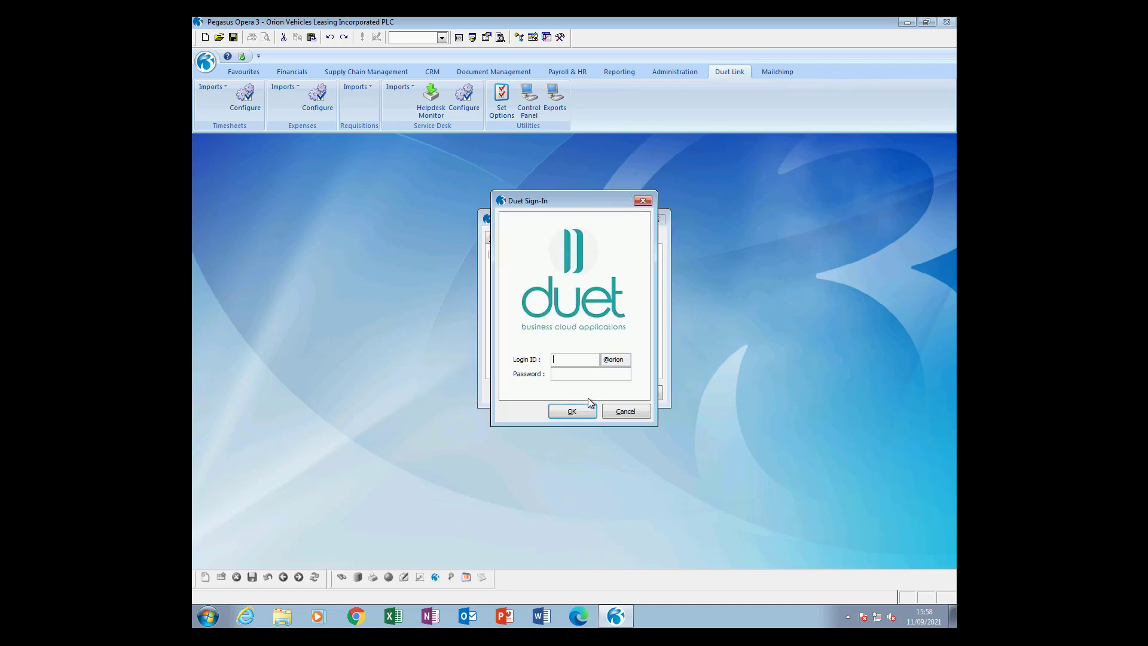
pyautogui.press('Return')
pyautogui.press('Return')
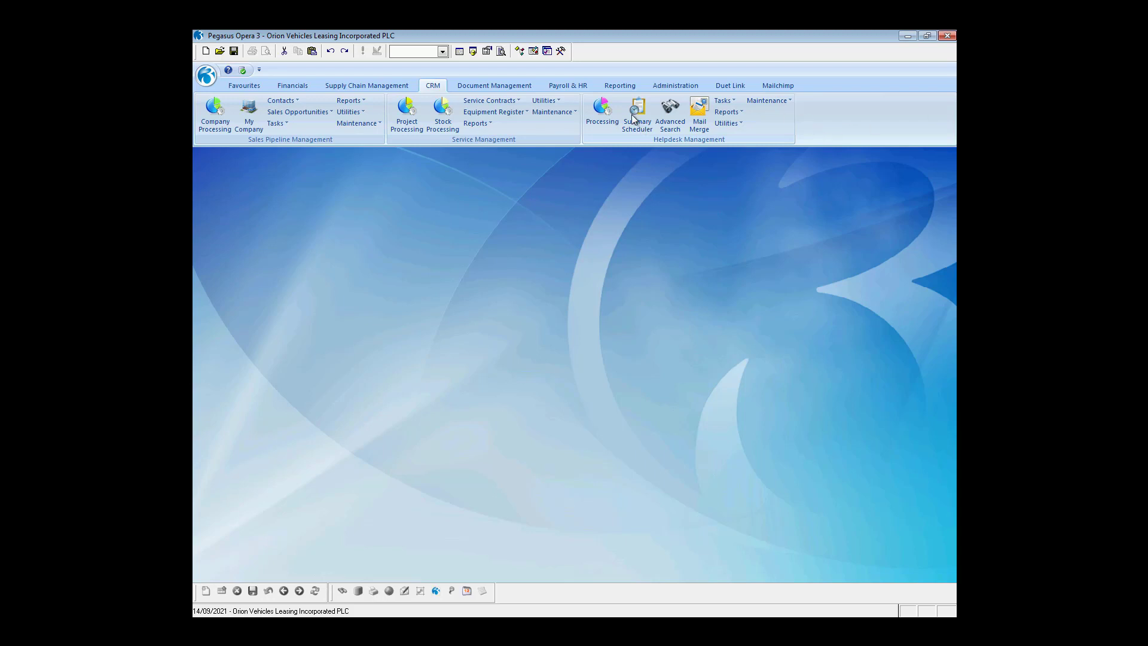
pyautogui.click(601, 114)
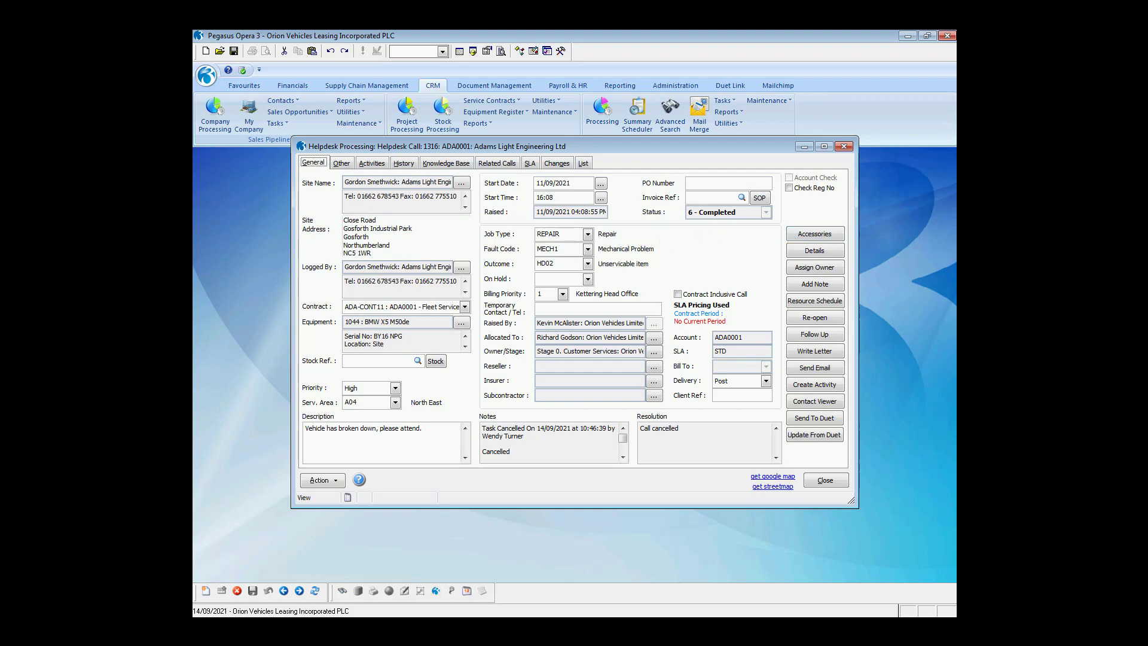
# Start a new call for company ADA with the site contact, contract ADA-CONT11 and the BMW X5 M50de.
pyautogui.hotkey('ctrl', 'n')
pyautogui.write('ADA')
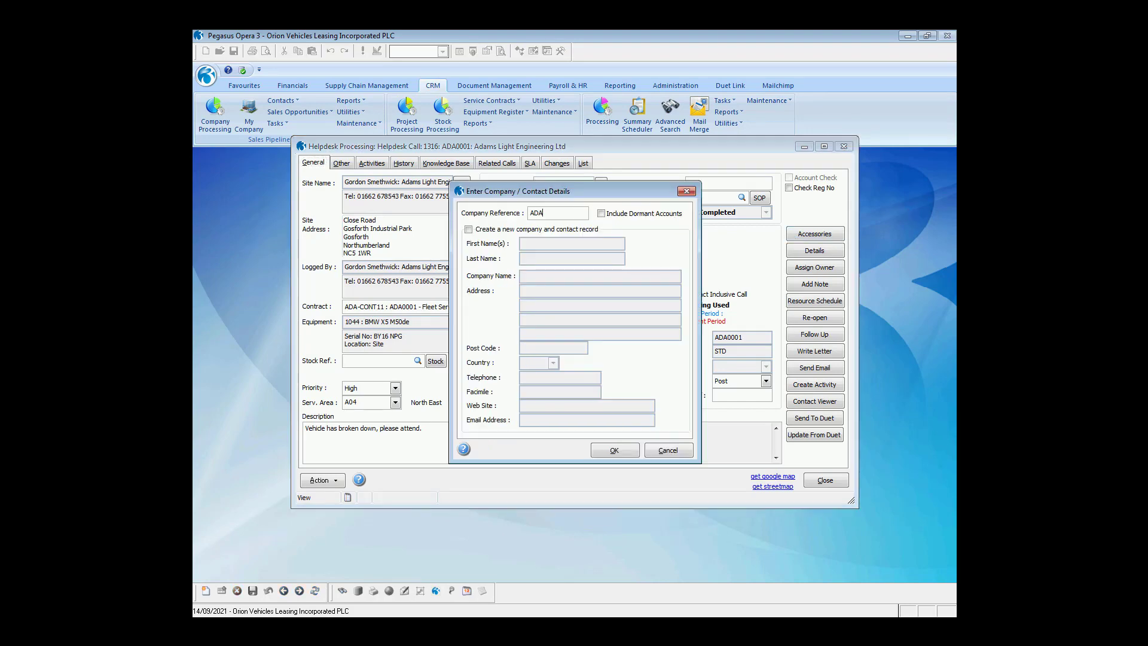
pyautogui.press('Tab')
pyautogui.click(614, 451)
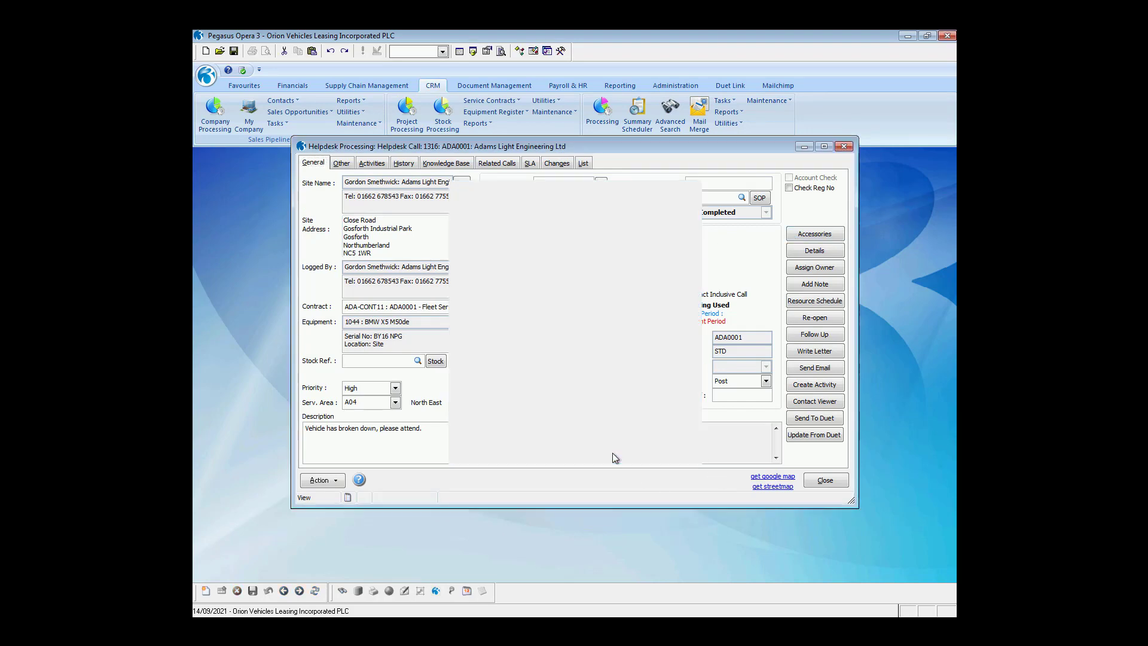
pyautogui.doubleClick(455, 253)
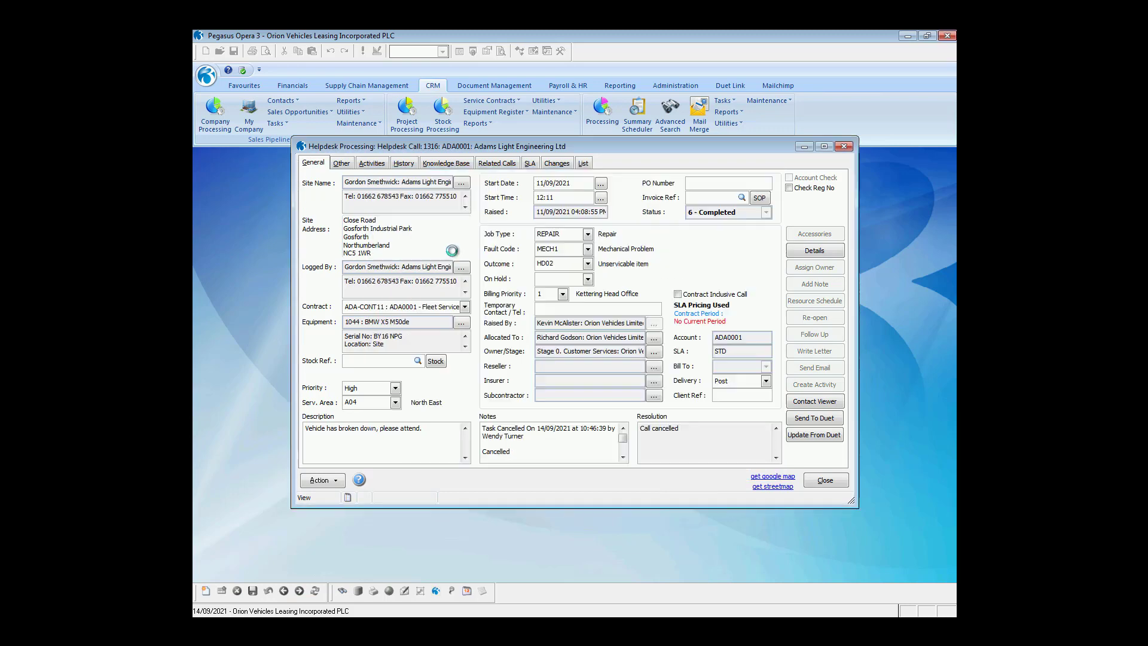
pyautogui.click(465, 306)
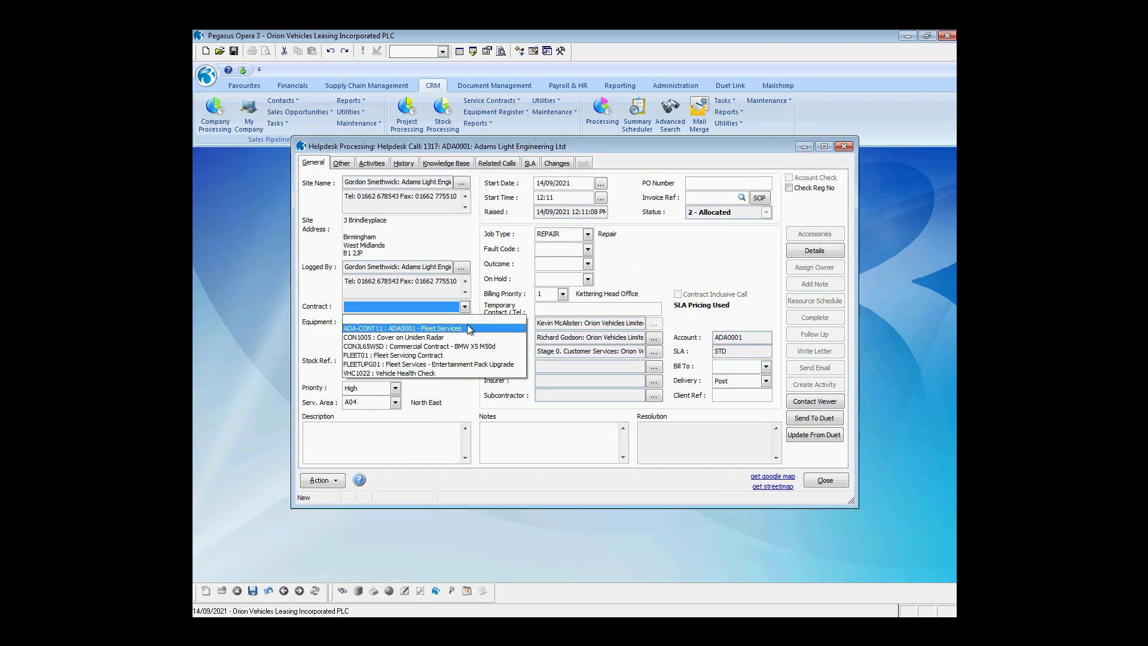
pyautogui.click(467, 324)
pyautogui.click(462, 323)
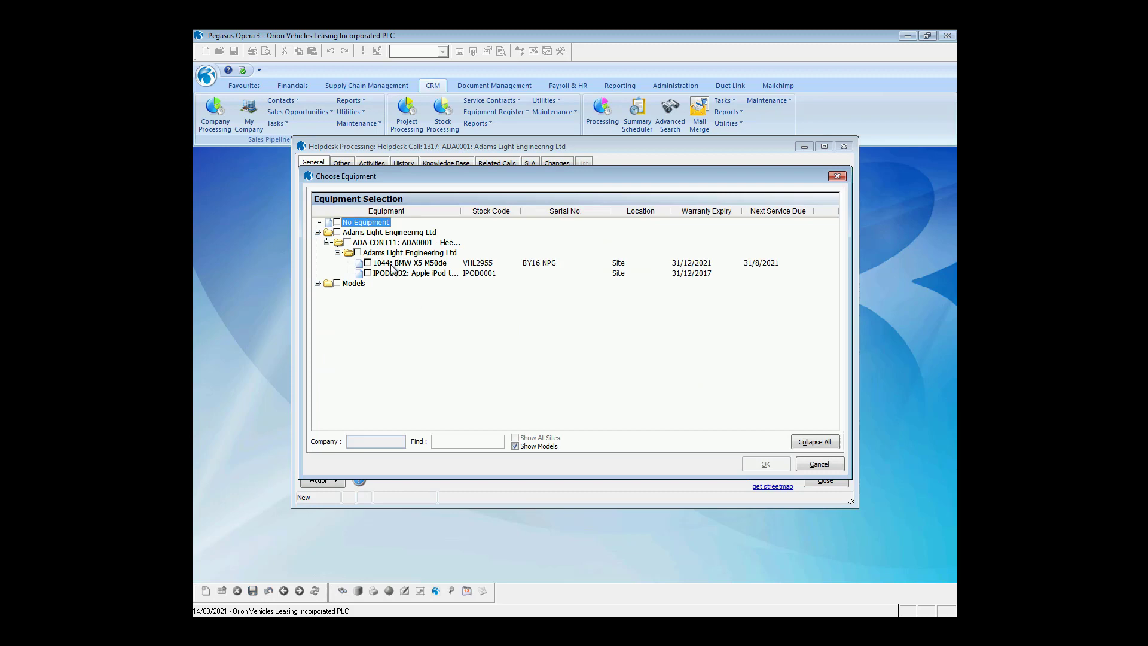
pyautogui.click(766, 465)
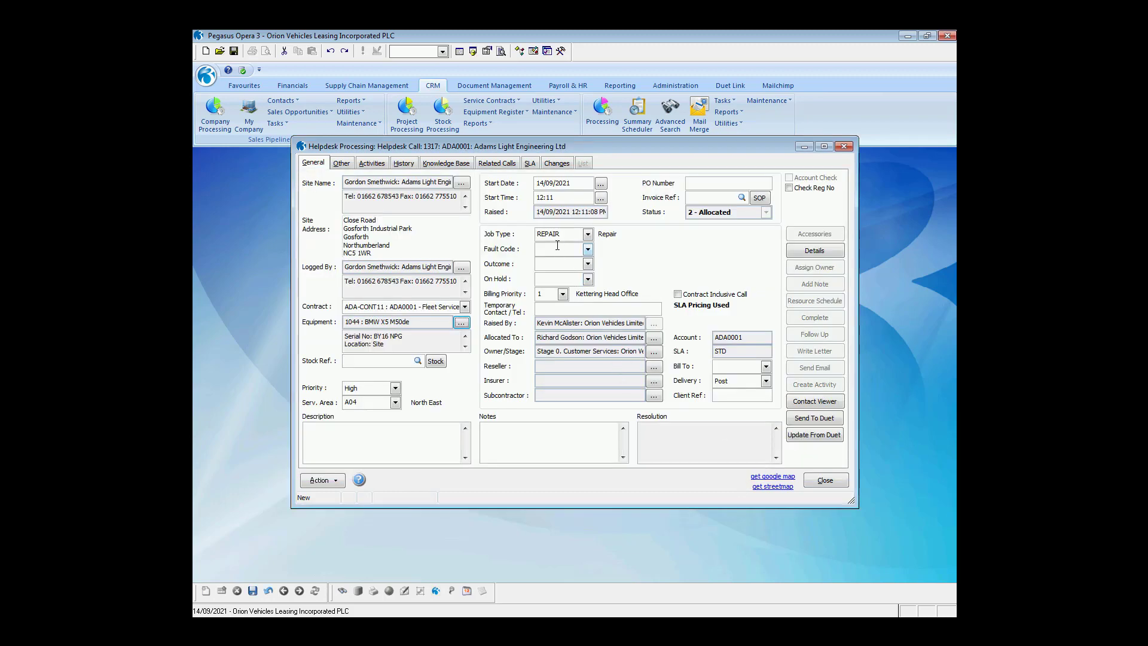
# Enter fault code MECH1, paste the diagnostics description and save call 1317.
pyautogui.click(544, 247)
pyautogui.write('MECH1')
pyautogui.click(387, 434)
pyautogui.write('Mechanical problem. Please attend and run diagnostics.')
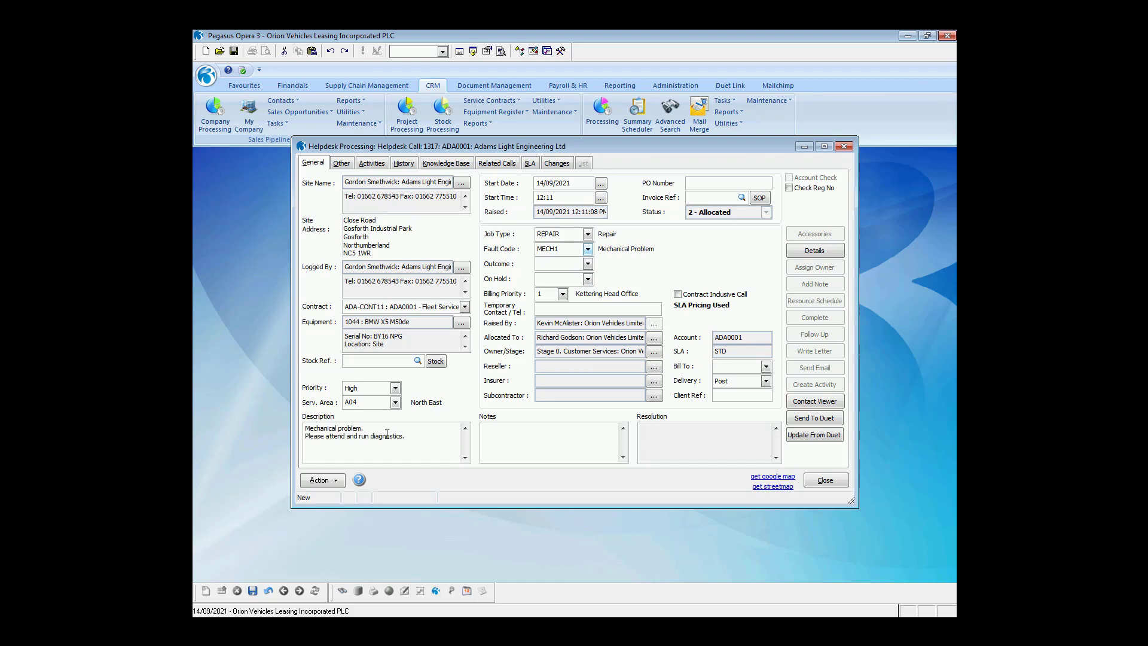
pyautogui.hotkey('ctrl', 's')
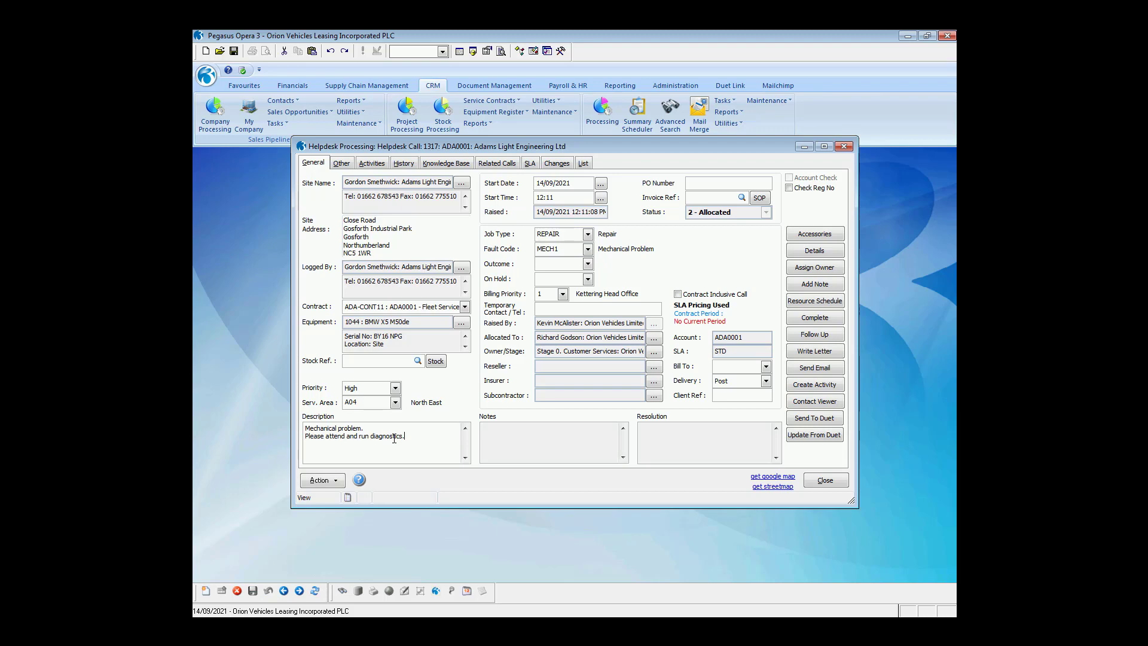
# Book call 1317 to an engineer from 1pm to 3pm on the resource schedule and commit.
pyautogui.click(816, 302)
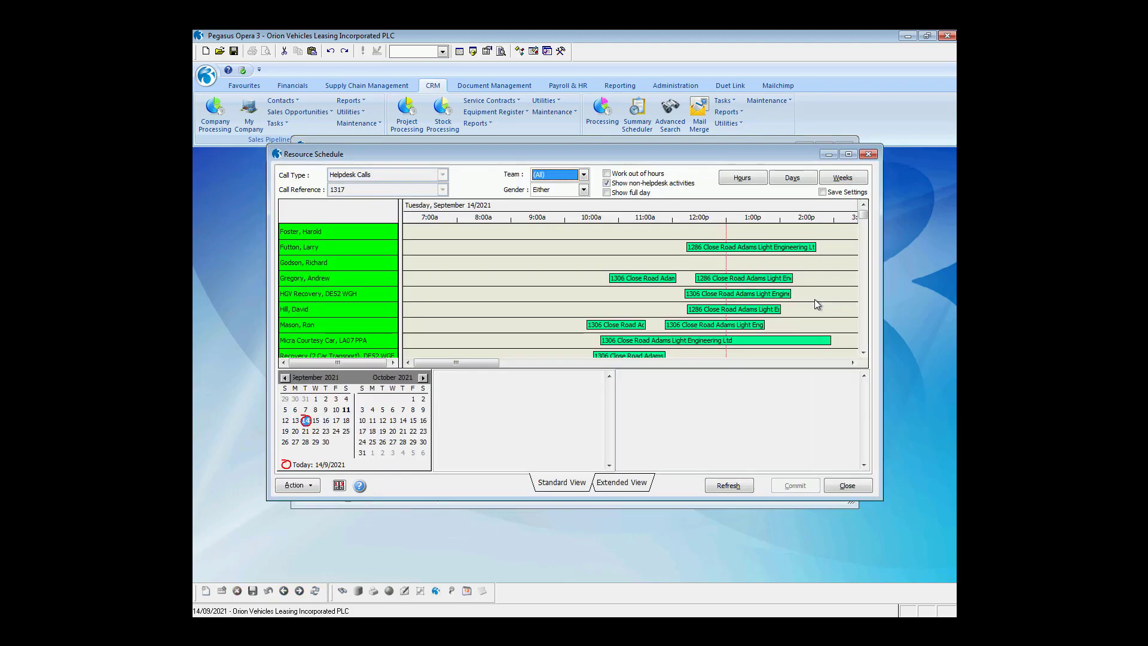
pyautogui.click(863, 353)
pyautogui.click(863, 353)
pyautogui.click(863, 353)
pyautogui.click(864, 352)
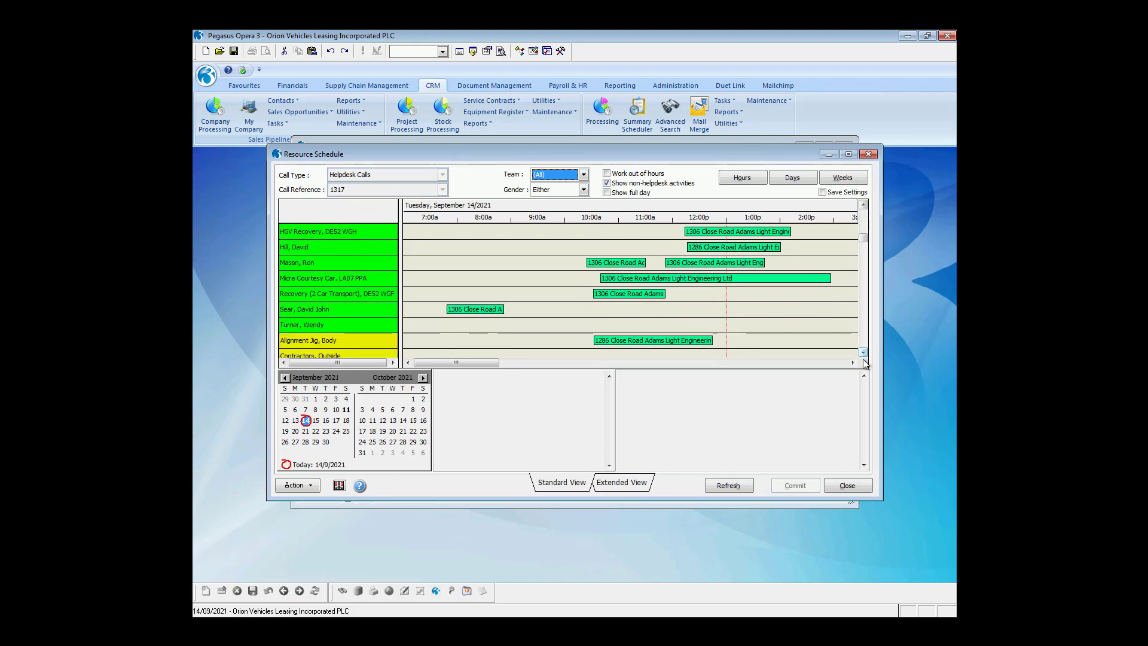
pyautogui.click(852, 362)
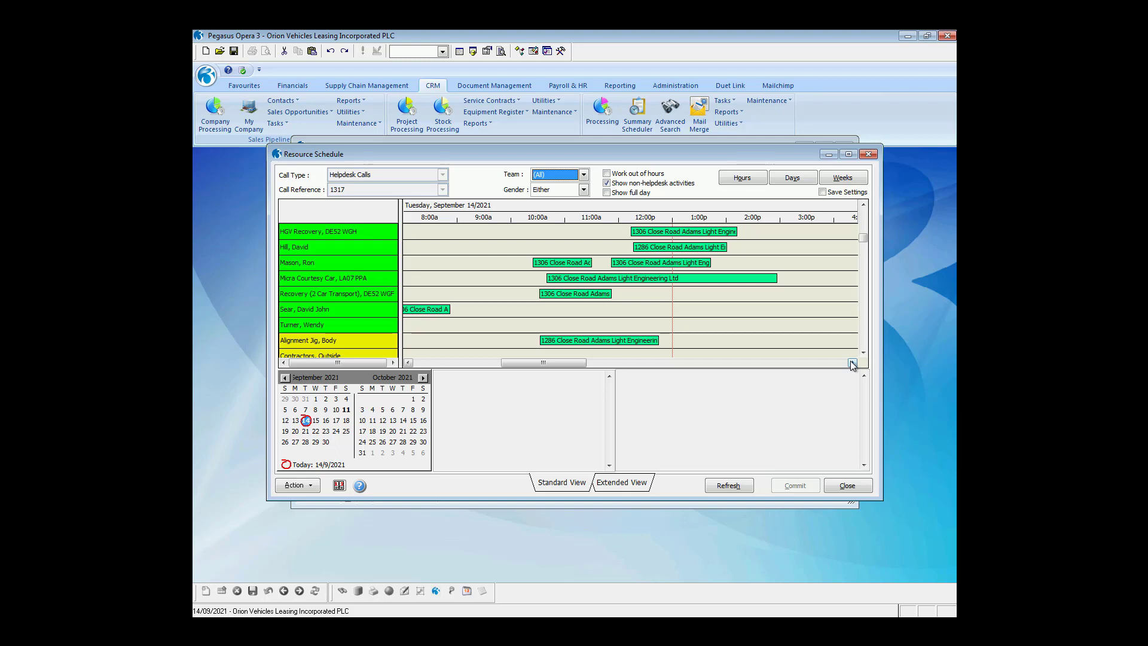
pyautogui.click(853, 362)
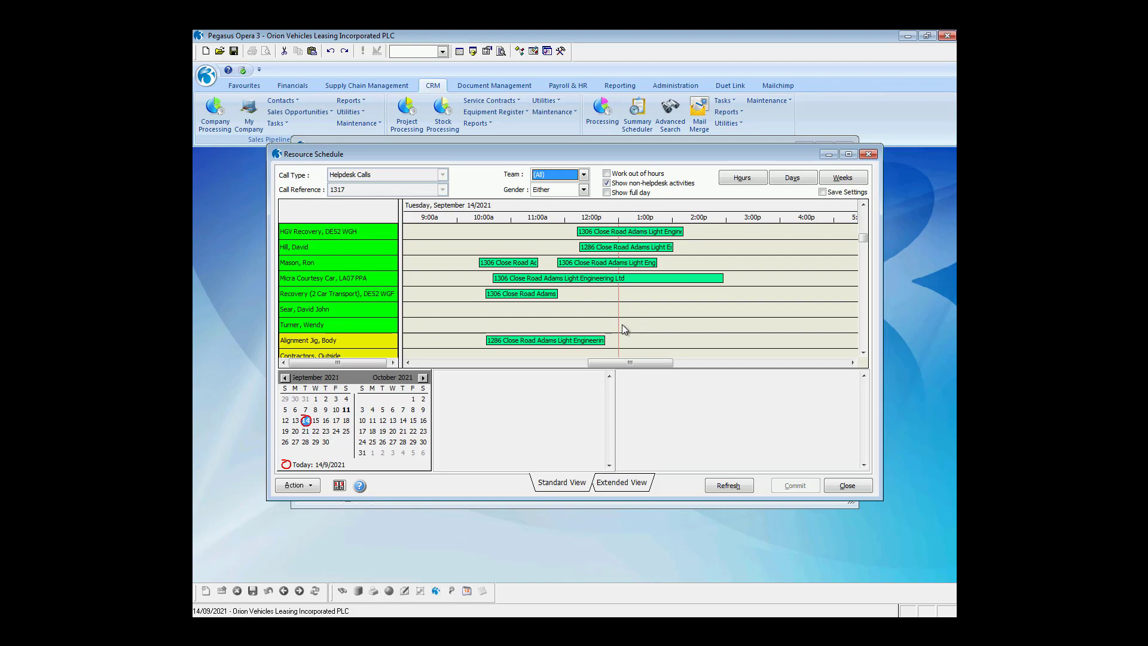
pyautogui.moveTo(618, 323); pyautogui.dragTo(727, 332)
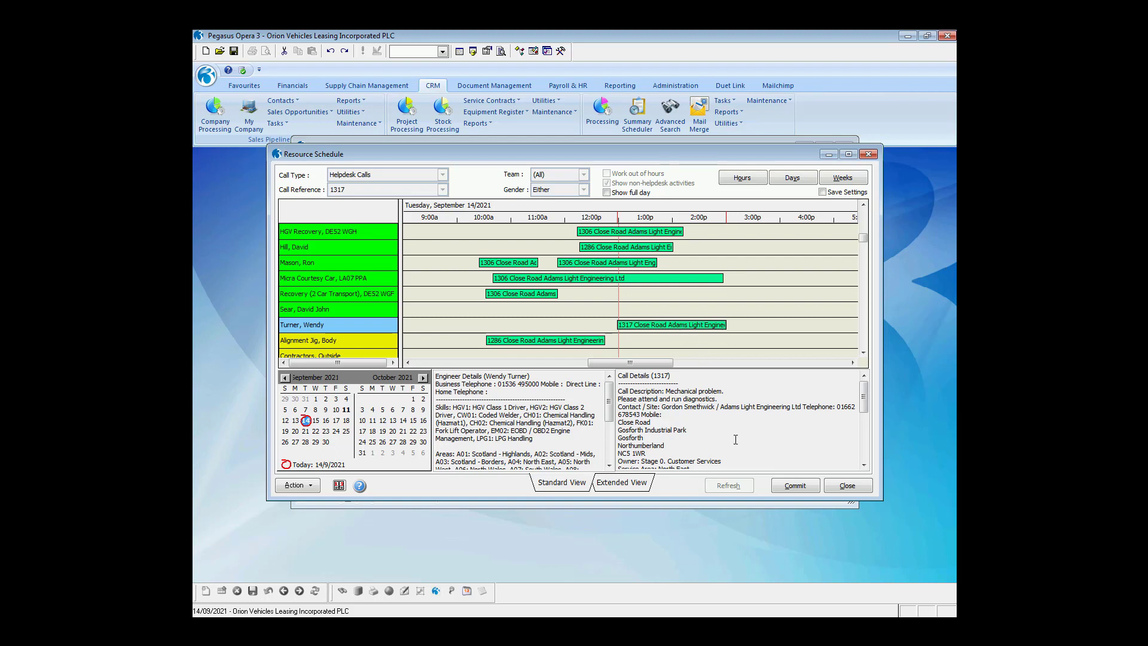
pyautogui.click(794, 485)
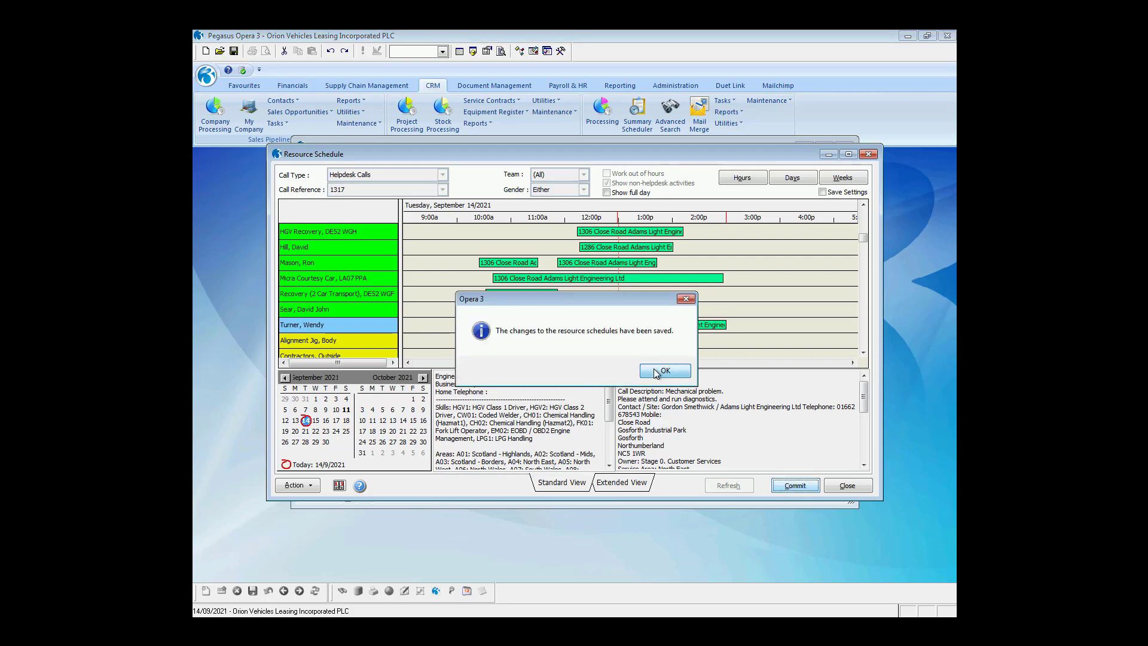
pyautogui.click(661, 371)
pyautogui.click(840, 486)
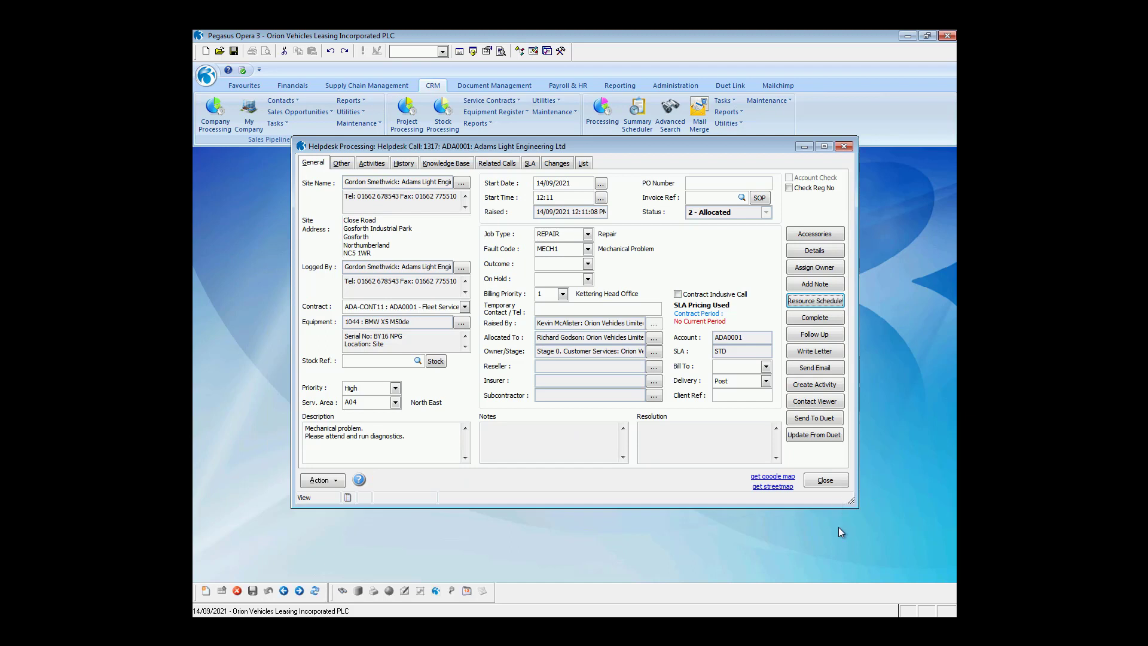
# Send call 1317 to Duet and acknowledge the confirmation.
pyautogui.click(815, 419)
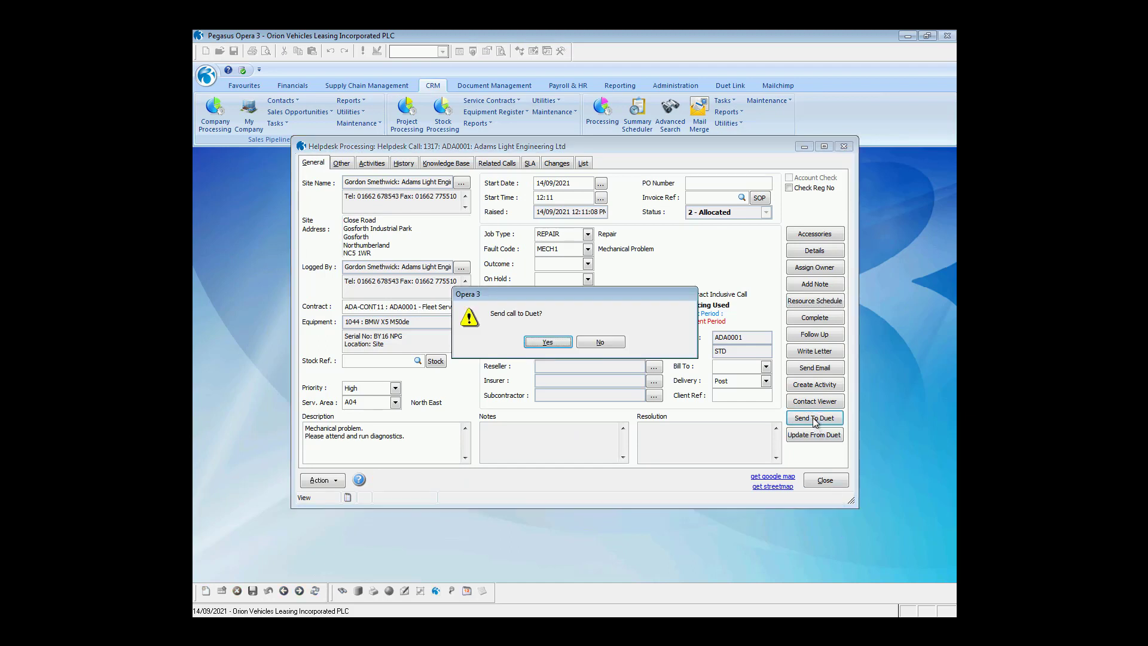
pyautogui.click(541, 345)
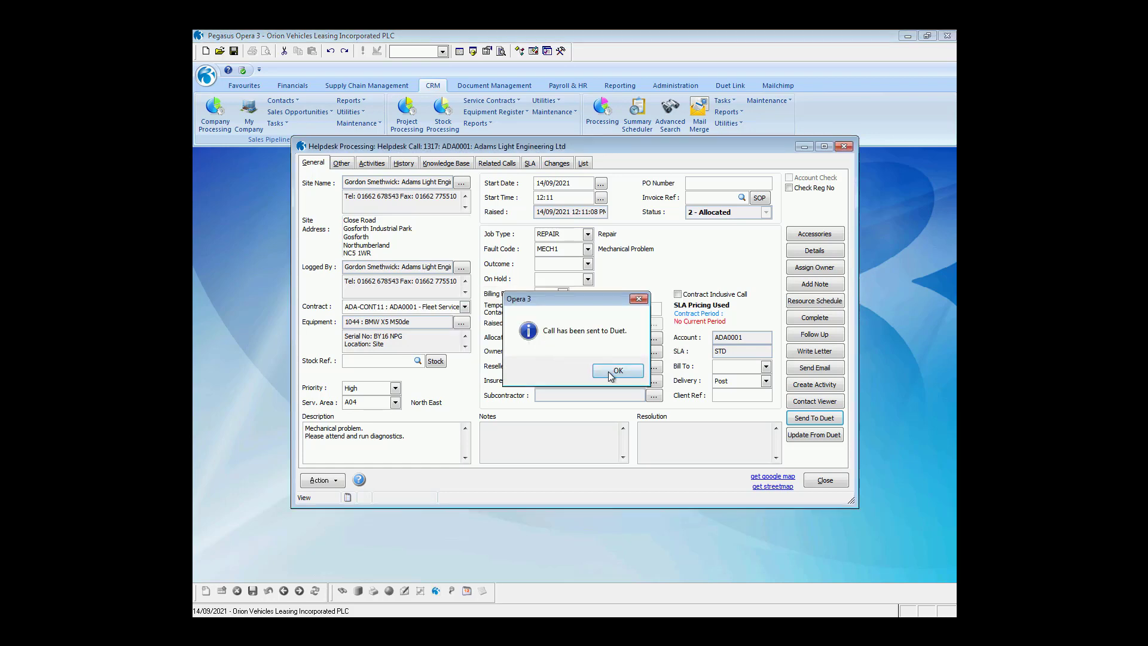
pyautogui.click(610, 371)
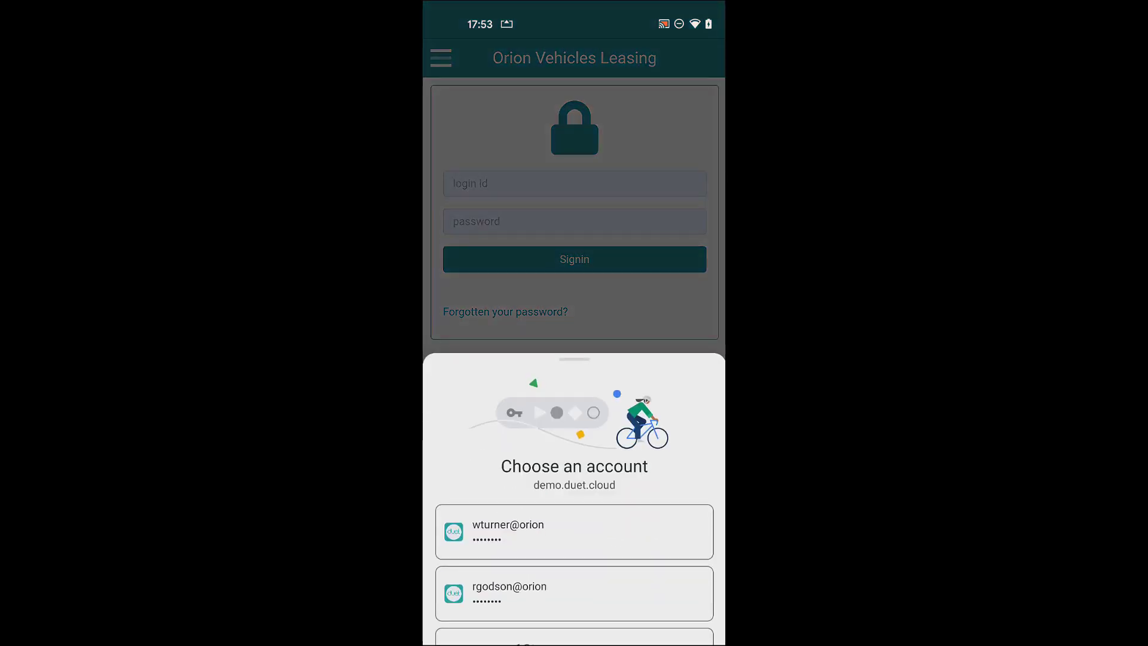
# Sign in to the Duet mobile app with the engineer's saved account.
pyautogui.click(574, 531)
pyautogui.click(574, 259)
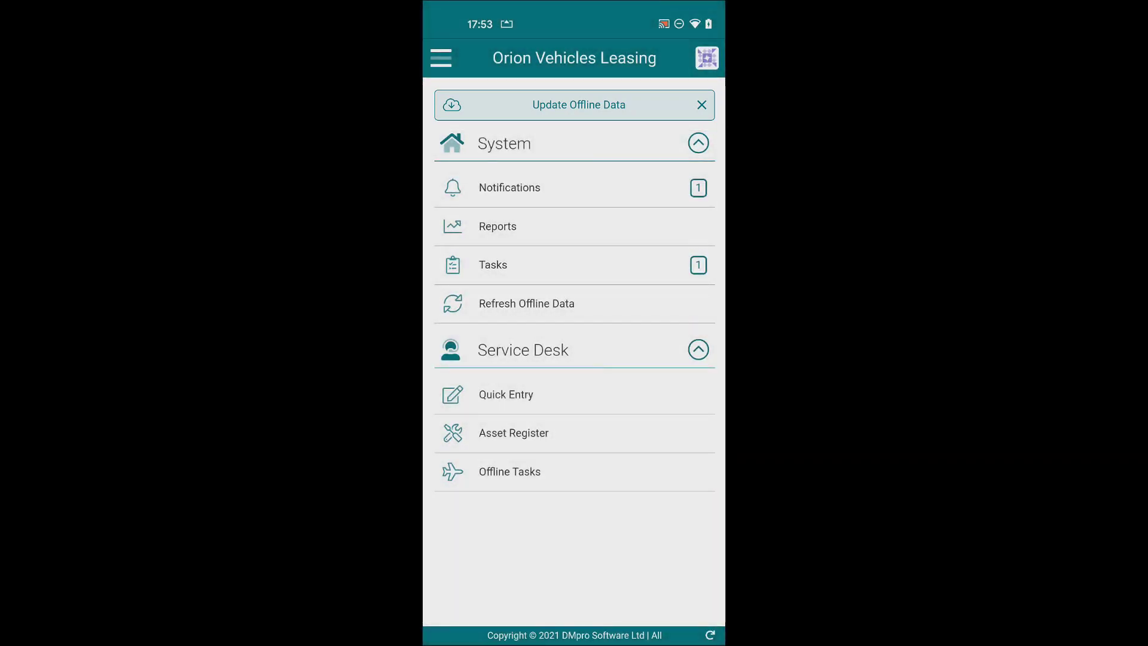
# Update offline data and view the notification for task P3-4T-D8 on 14 September 2021.
pyautogui.click(578, 105)
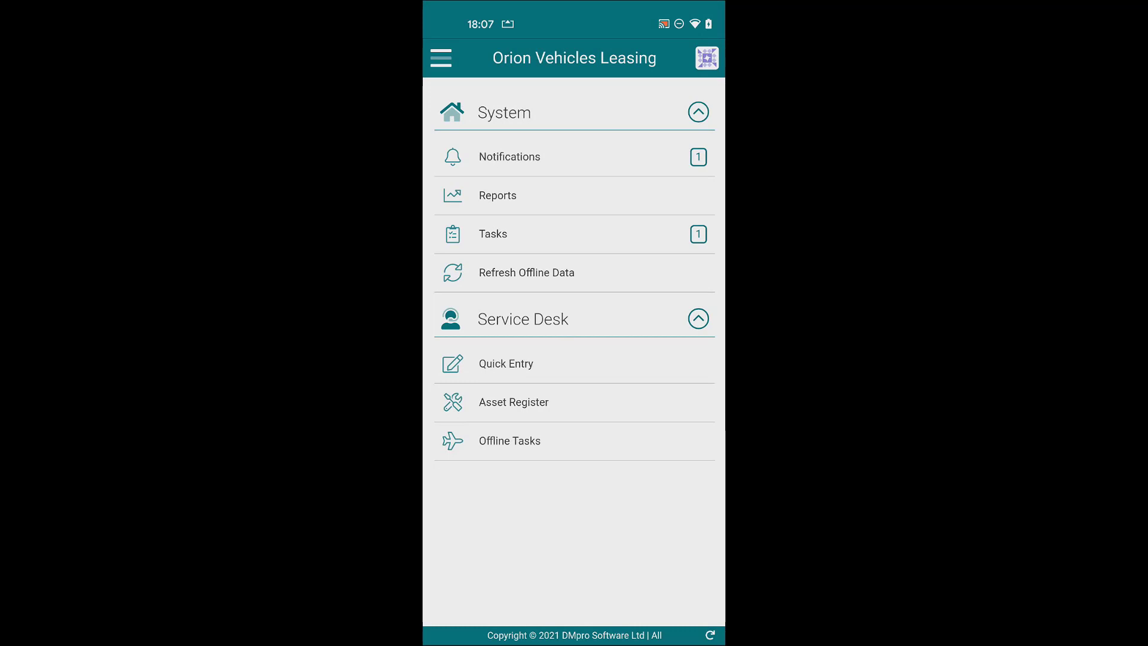
pyautogui.click(509, 156)
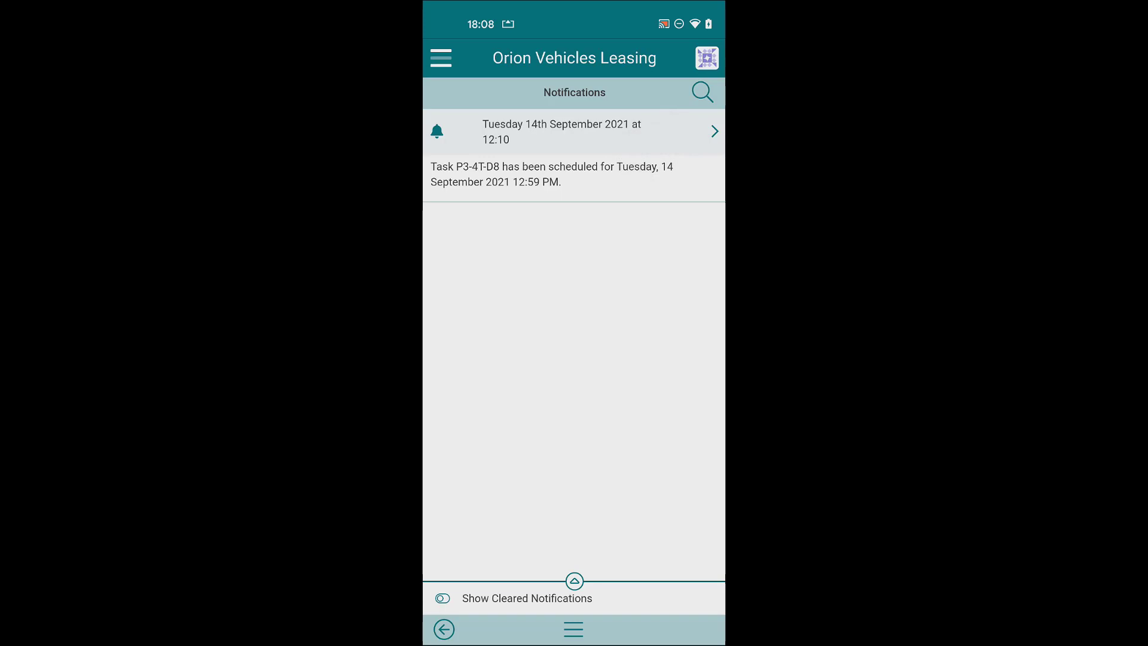
# Check the P3-4T-D8 notification, then go back to the main menu and show the Task List.
pyautogui.click(714, 131)
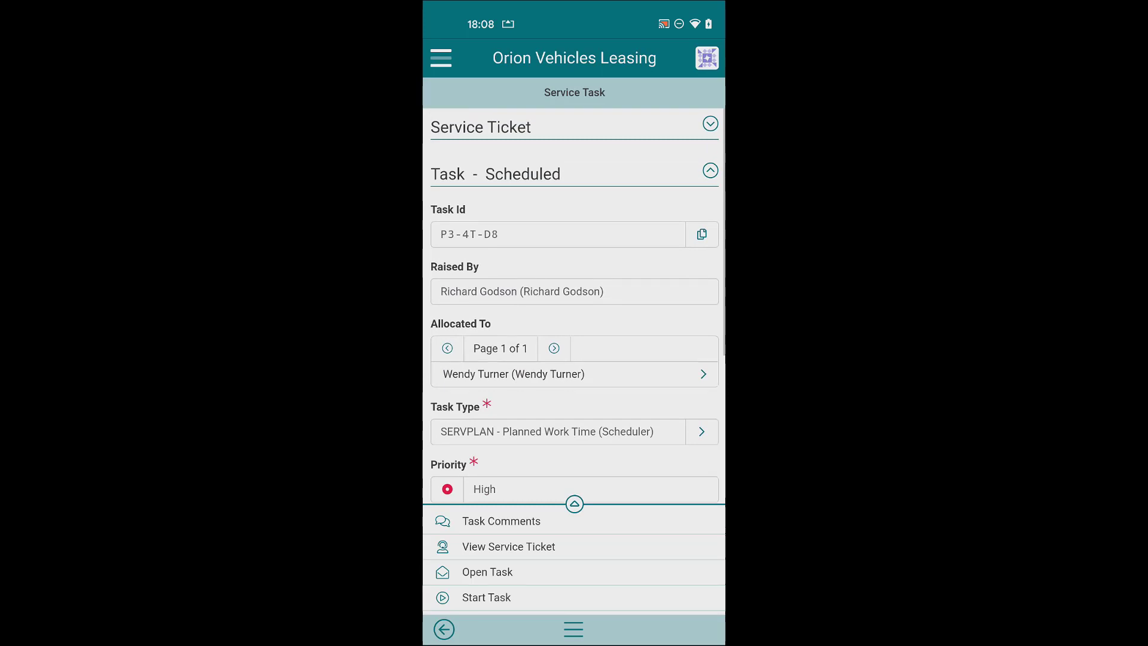
pyautogui.click(443, 629)
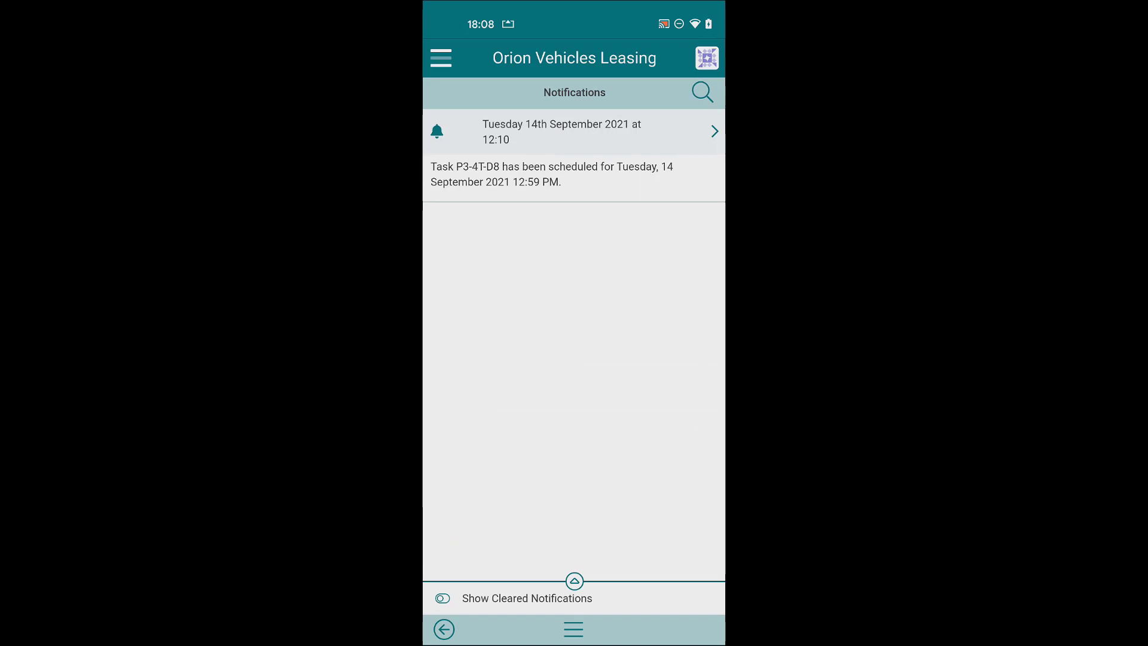
pyautogui.click(444, 629)
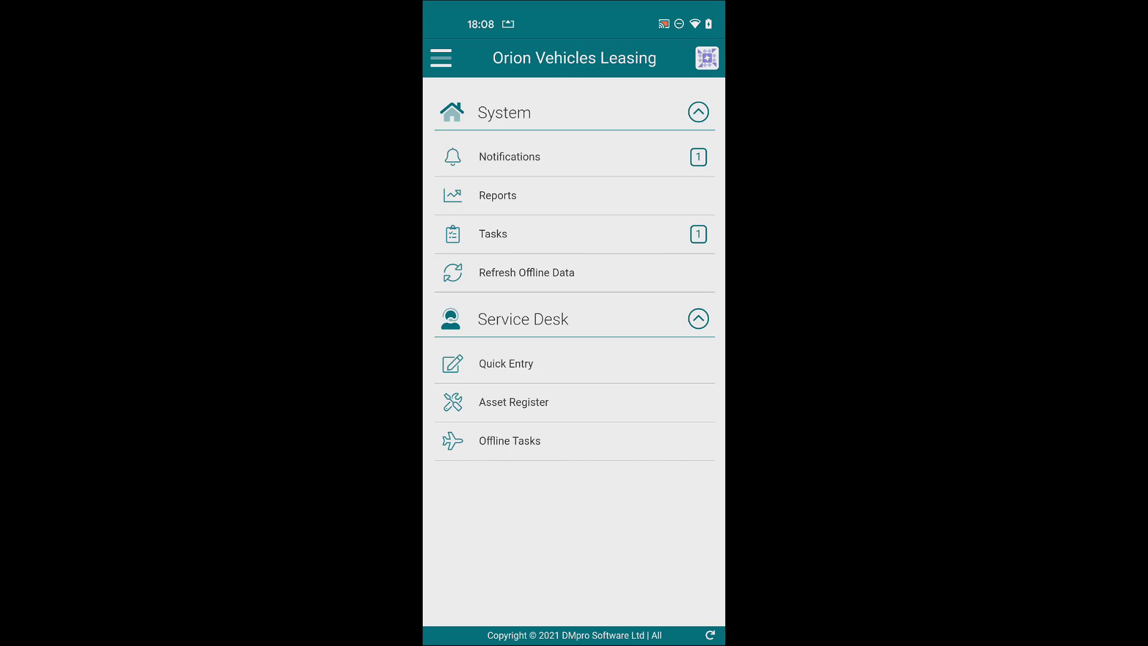
pyautogui.click(493, 234)
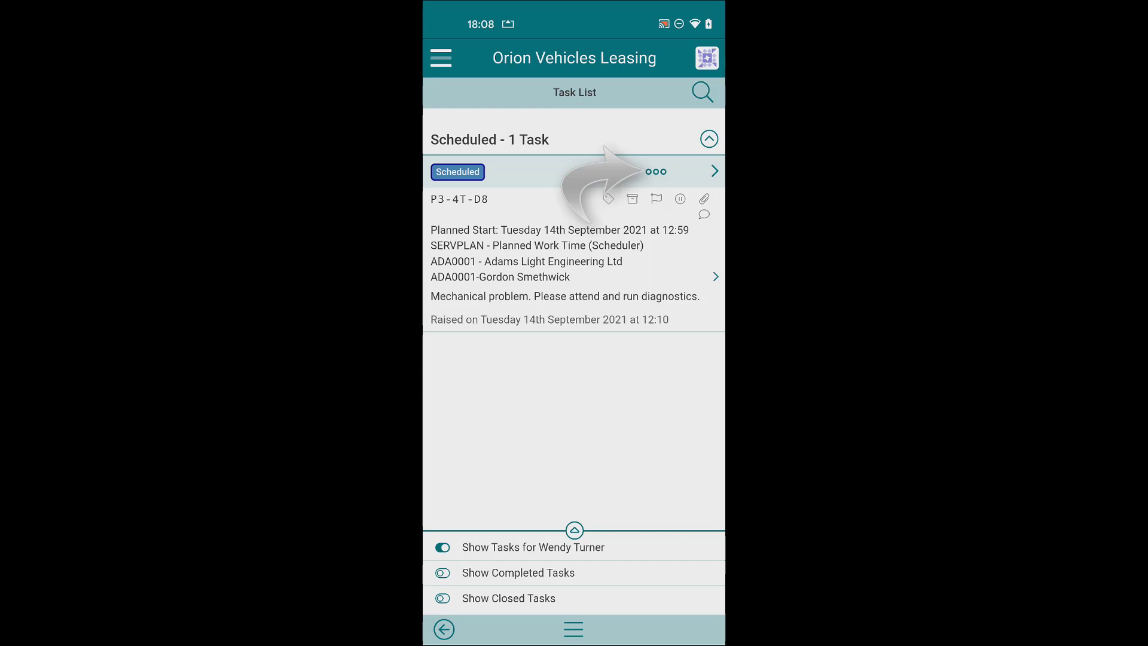
# Open the full Service Task details for task P3-4T-D8.
pyautogui.click(656, 172)
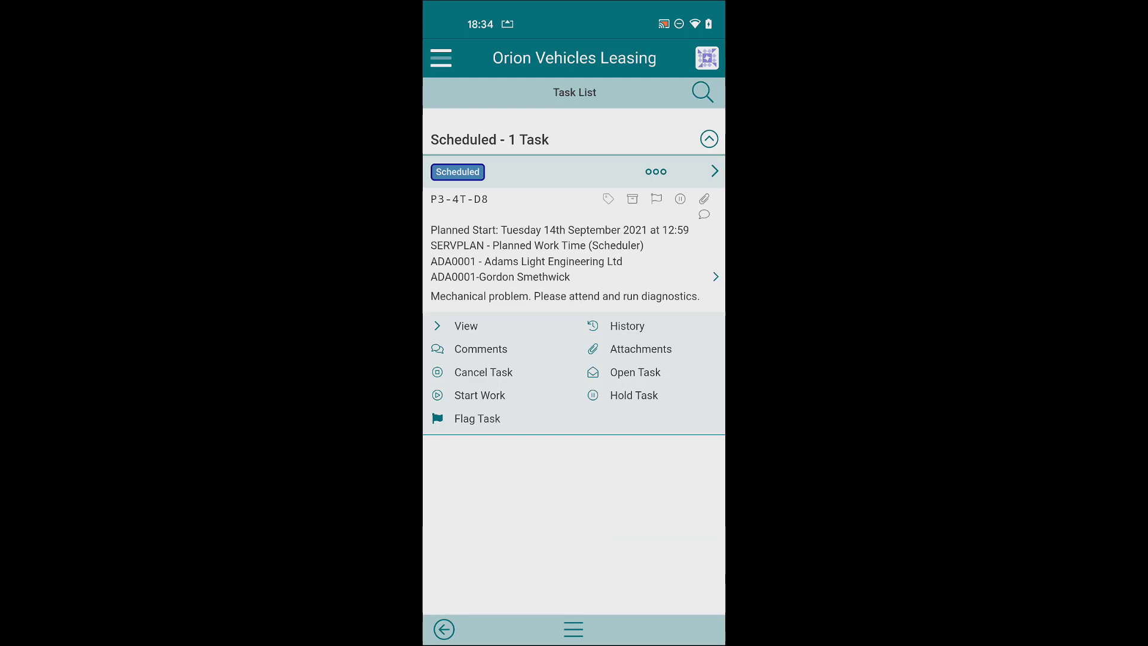
pyautogui.click(466, 326)
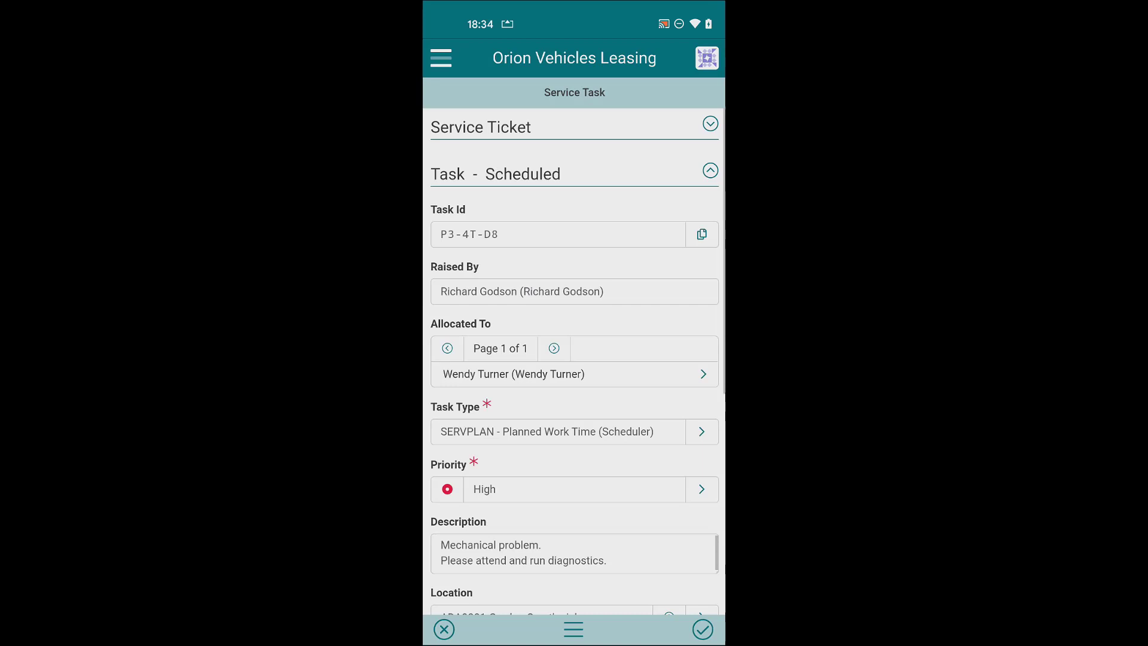
pyautogui.scroll(-1, 574, 359)
pyautogui.scroll(-1, 574, 359)
pyautogui.scroll(-2, 574, 359)
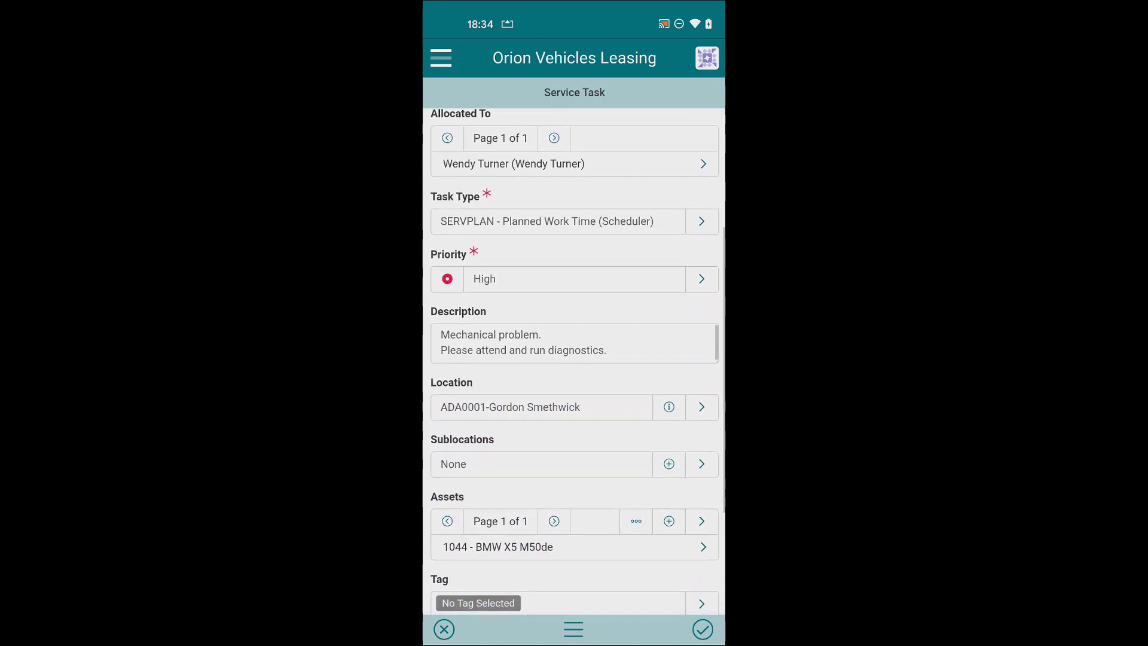
pyautogui.scroll(-2, 574, 358)
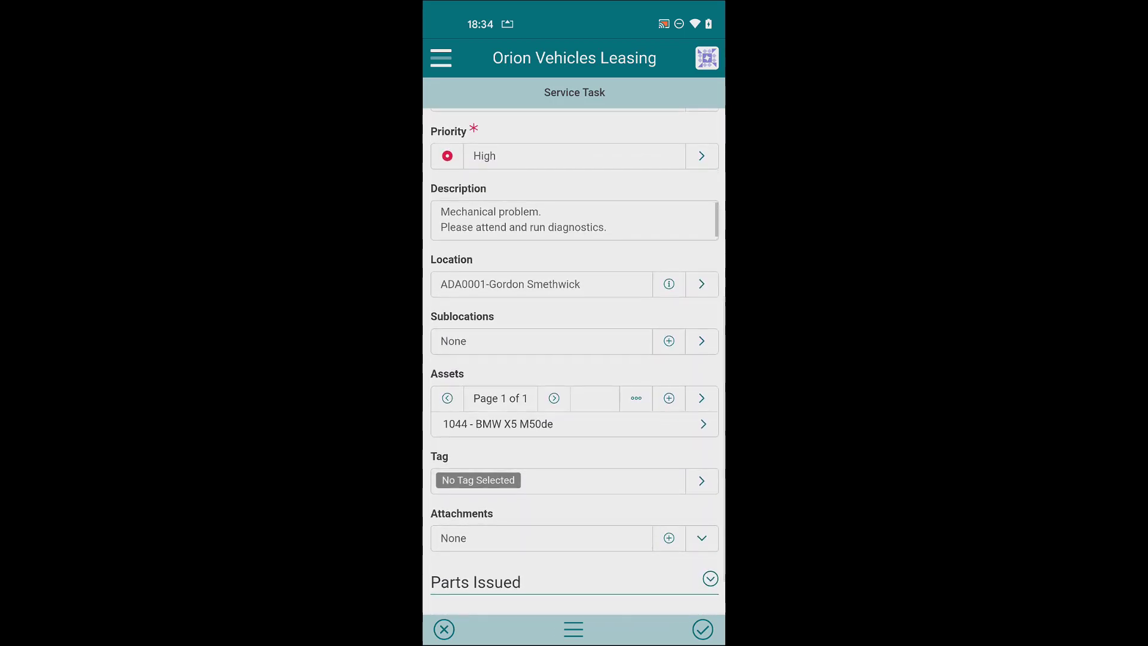
# Inspect linked asset 1044 - BMW X5 M50de, then return to the task details.
pyautogui.click(574, 424)
pyautogui.scroll(-5, 574, 359)
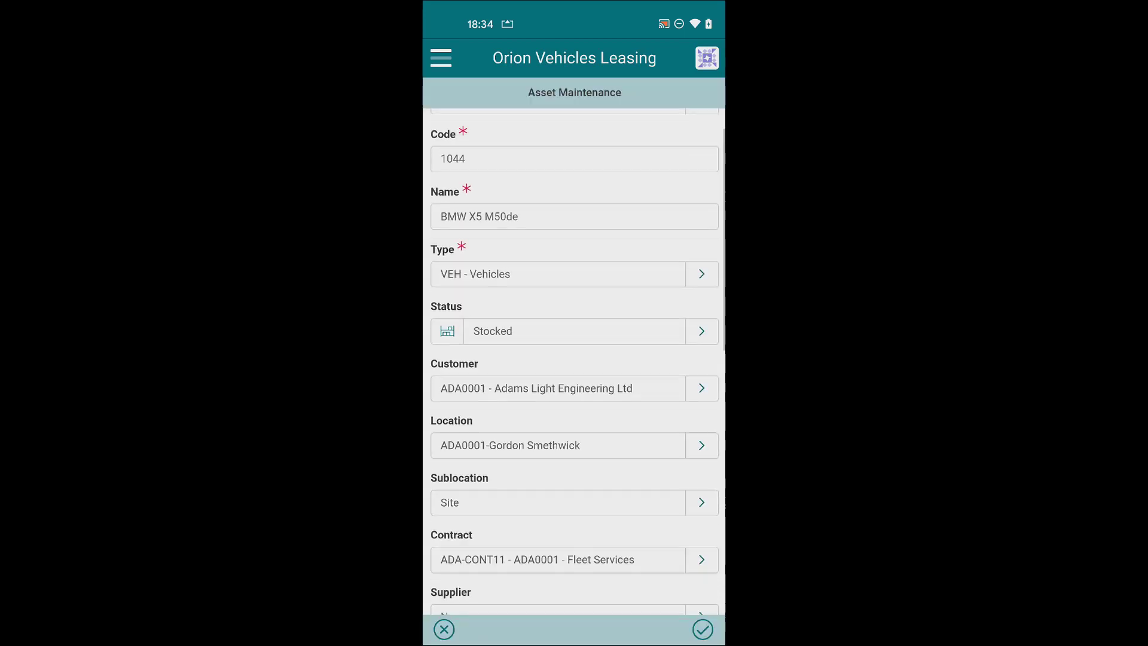
pyautogui.scroll(-4, 574, 359)
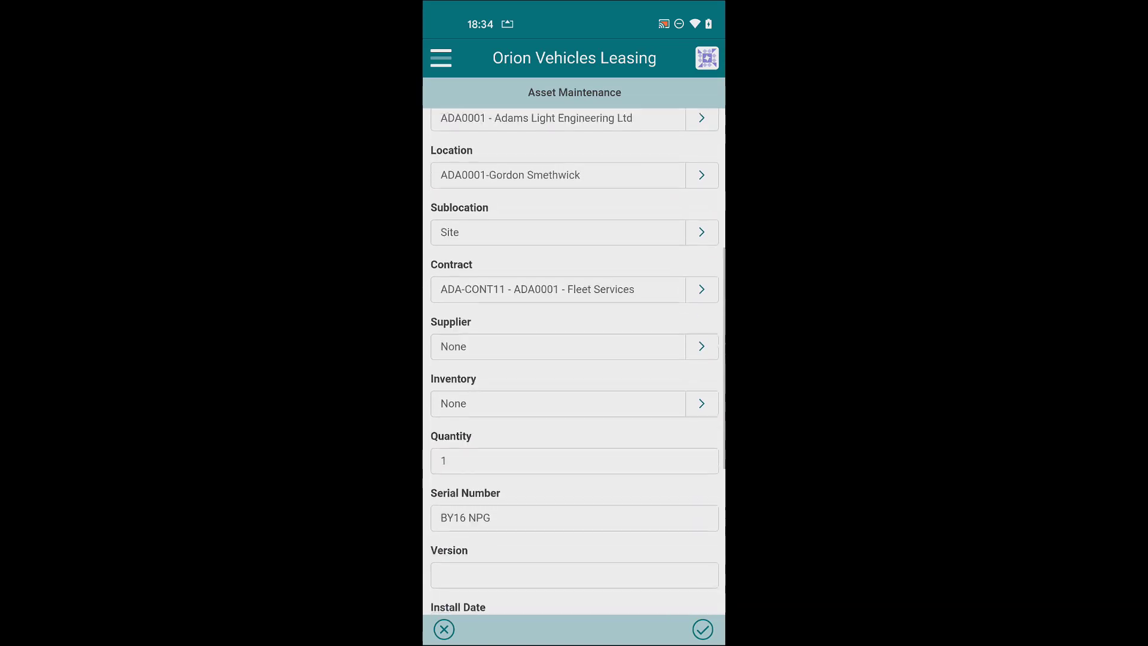
pyautogui.scroll(-3, 574, 358)
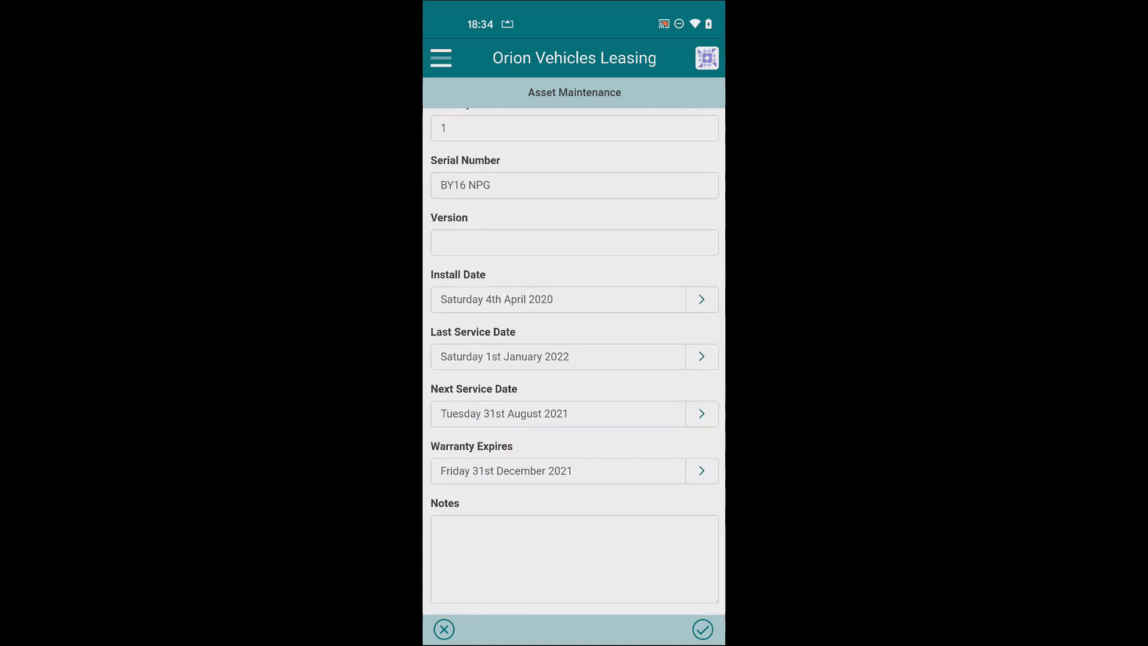
pyautogui.click(443, 629)
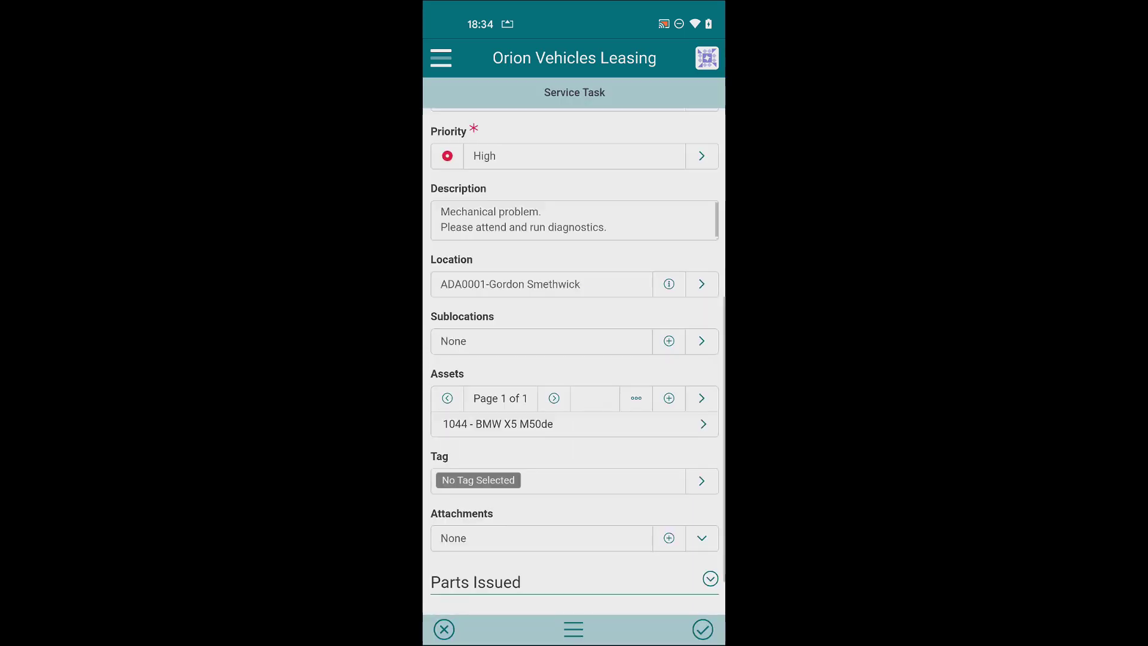
pyautogui.scroll(2, 574, 358)
pyautogui.scroll(2, 574, 359)
pyautogui.scroll(2, 574, 359)
pyautogui.scroll(-1, 574, 358)
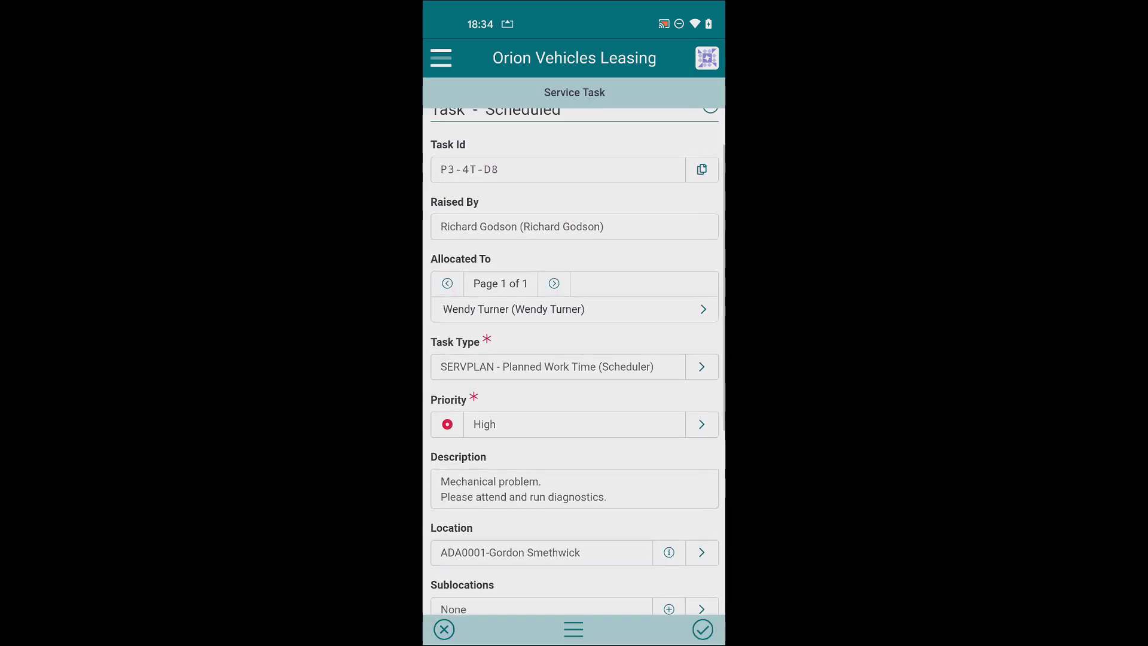
pyautogui.scroll(-1, 574, 358)
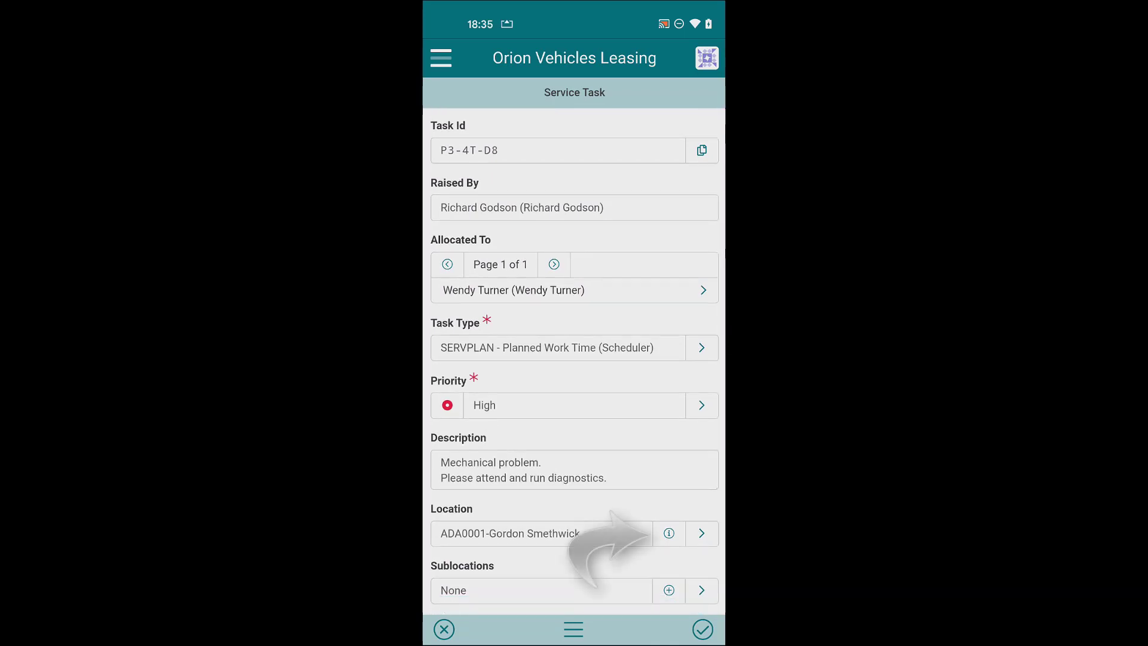
# Start Google Maps driving navigation to the task location's address (41 min, 13 mi).
pyautogui.click(669, 534)
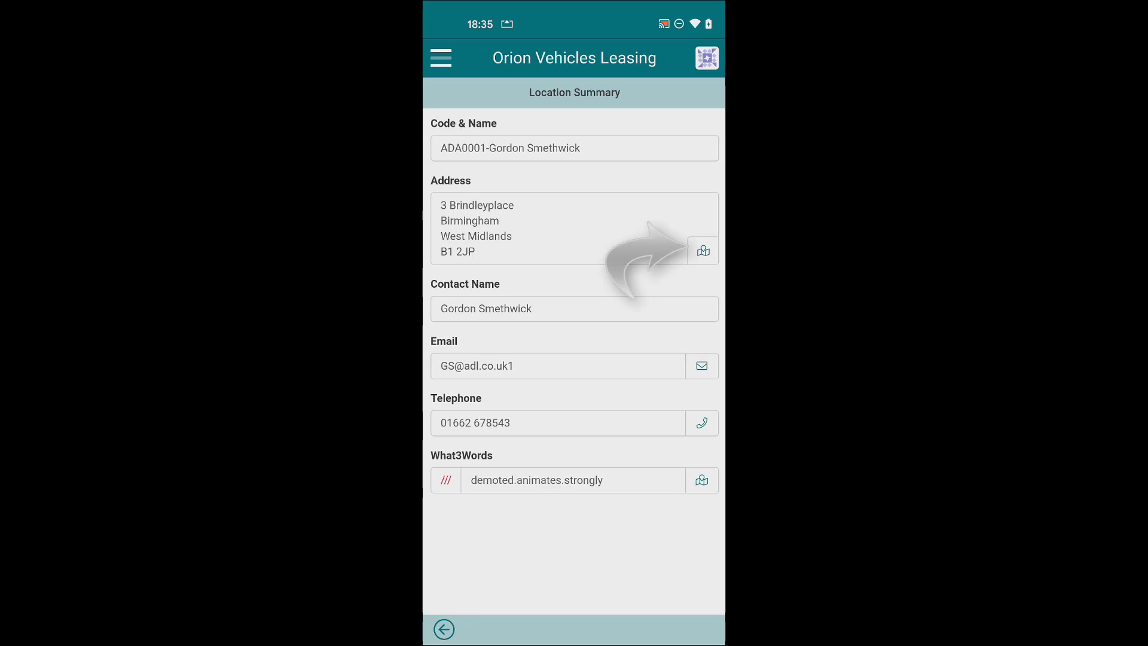
pyautogui.click(703, 251)
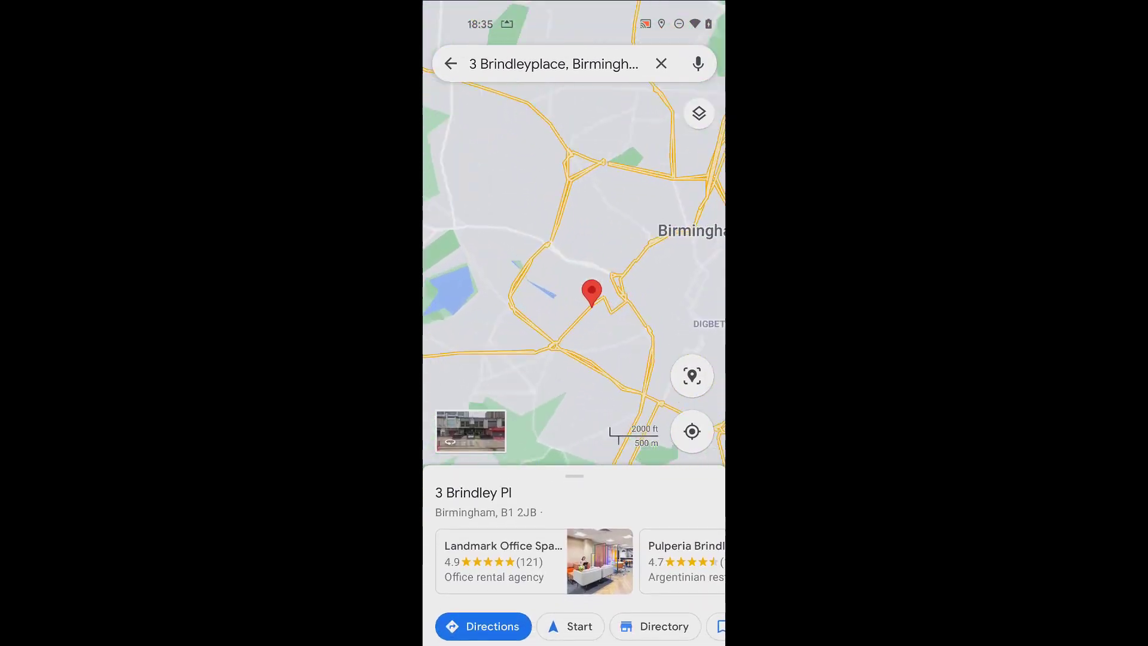
pyautogui.click(483, 626)
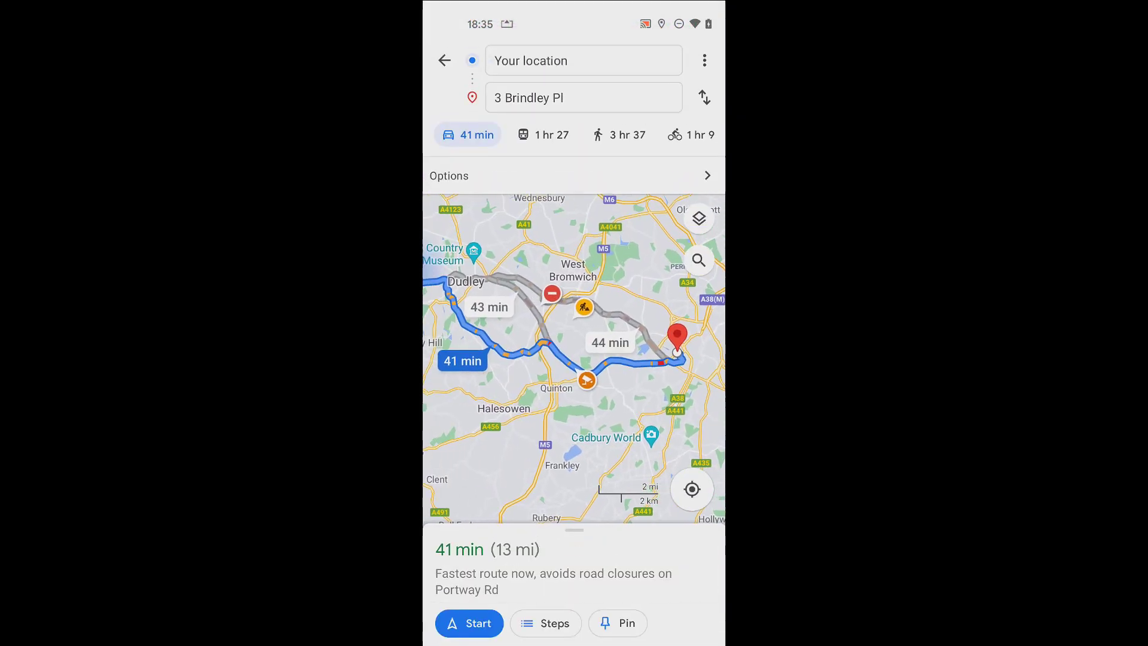
pyautogui.click(469, 623)
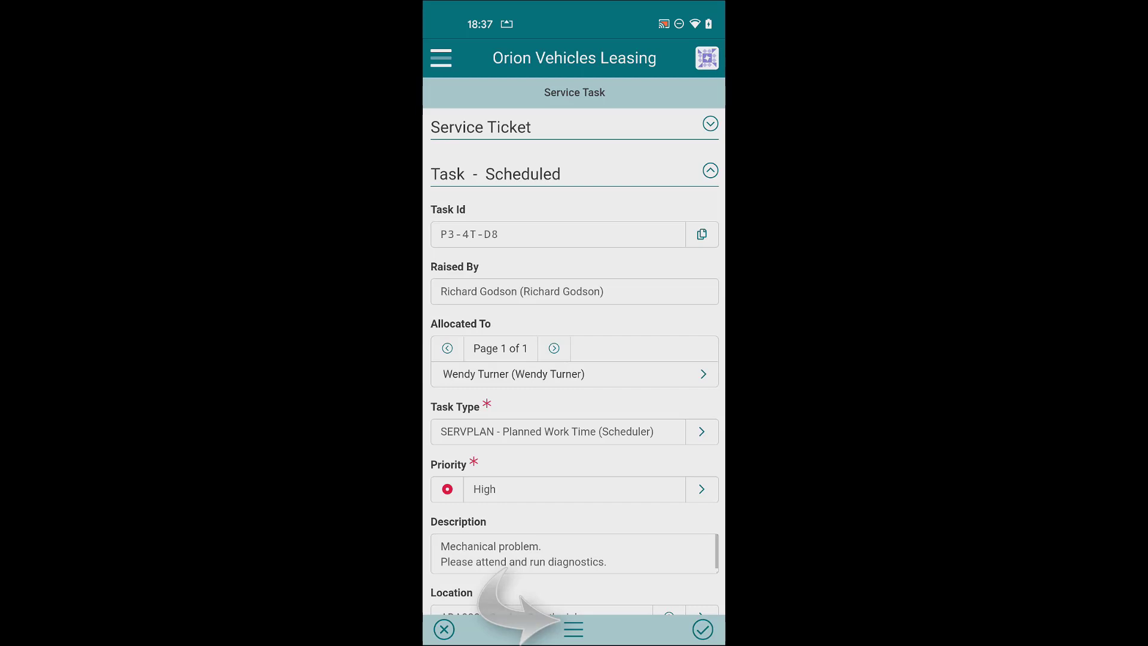
# Open task P3-4T-D8 with the note 'Travelling to site'.
pyautogui.click(574, 629)
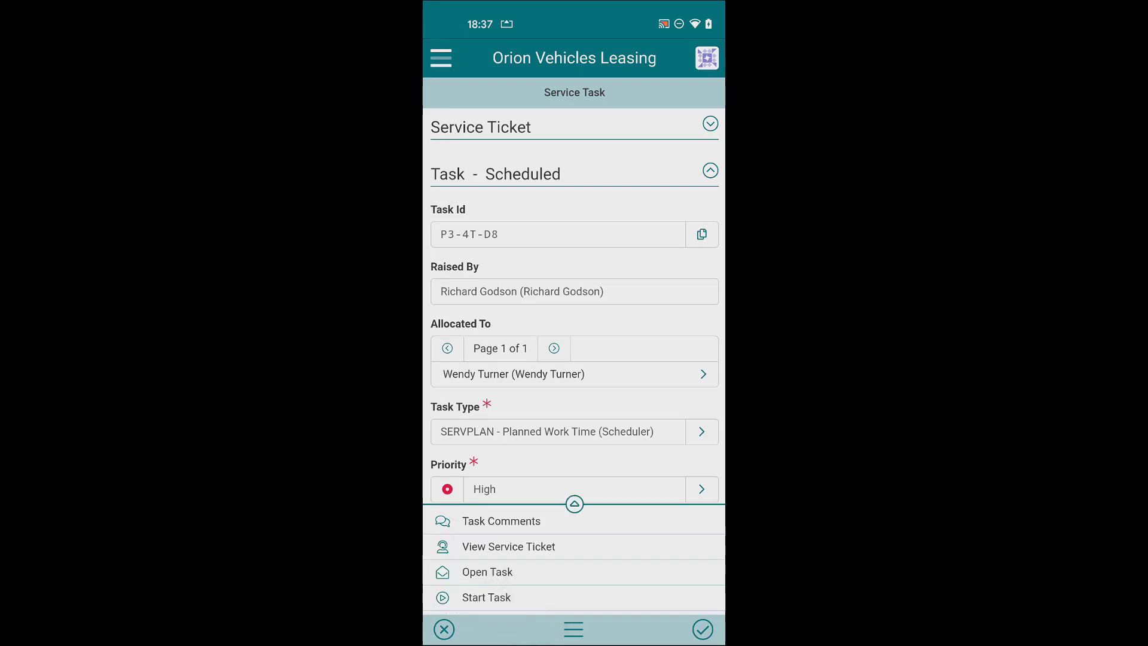
pyautogui.click(574, 504)
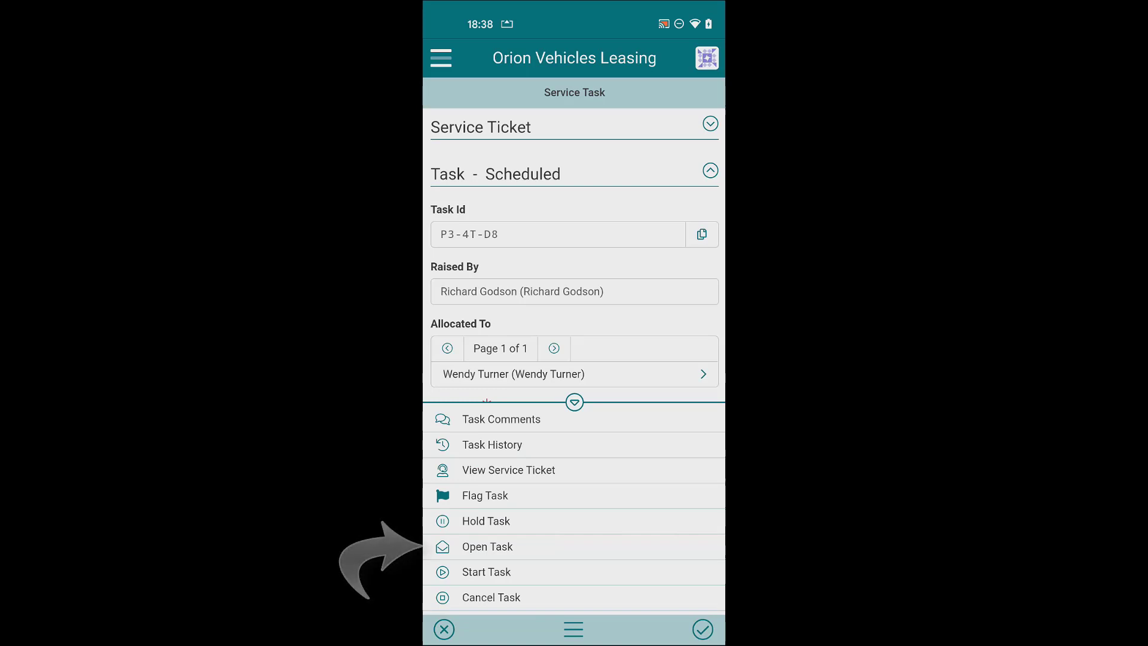
pyautogui.click(487, 547)
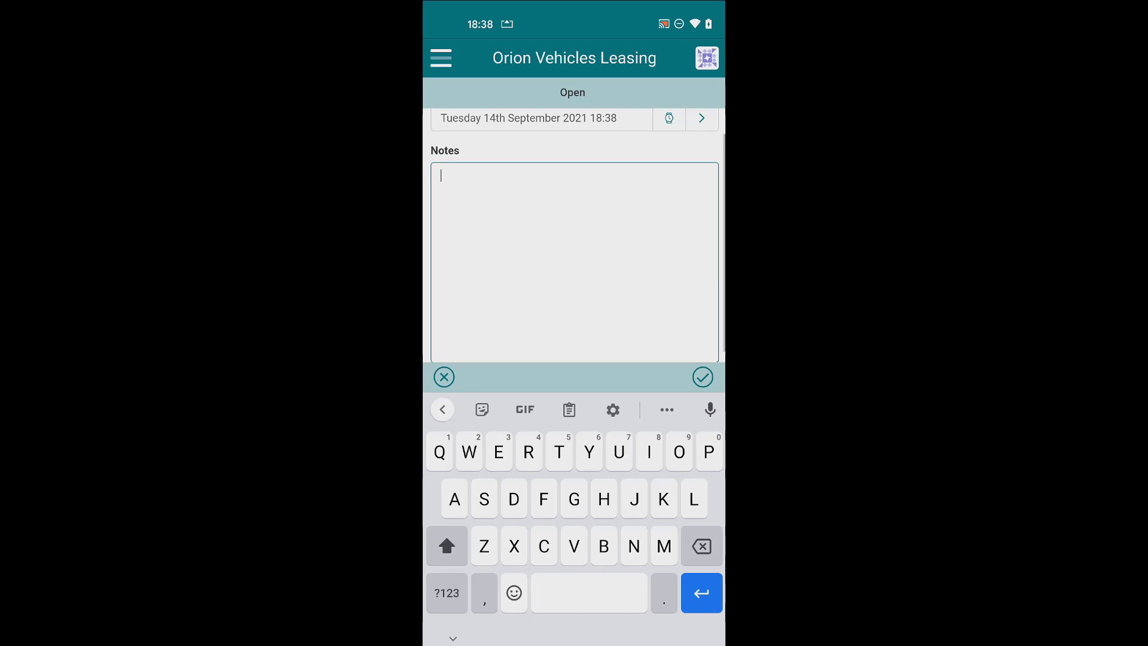
pyautogui.write('Yrvel')
pyautogui.click(574, 410)
pyautogui.write('to ')
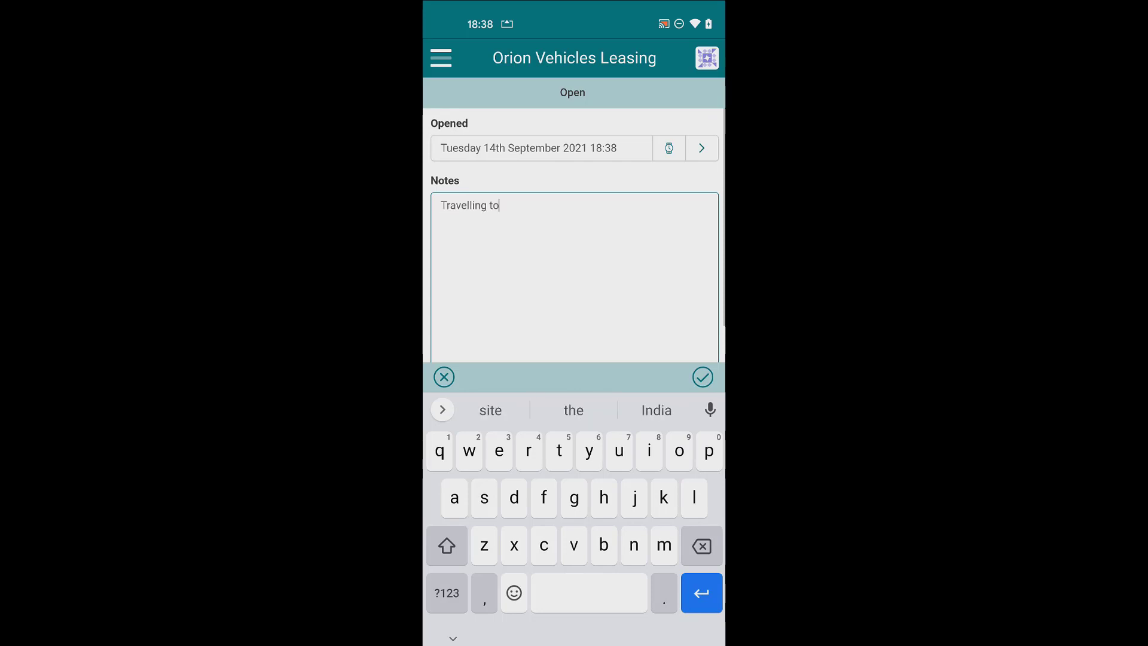
pyautogui.write('site')
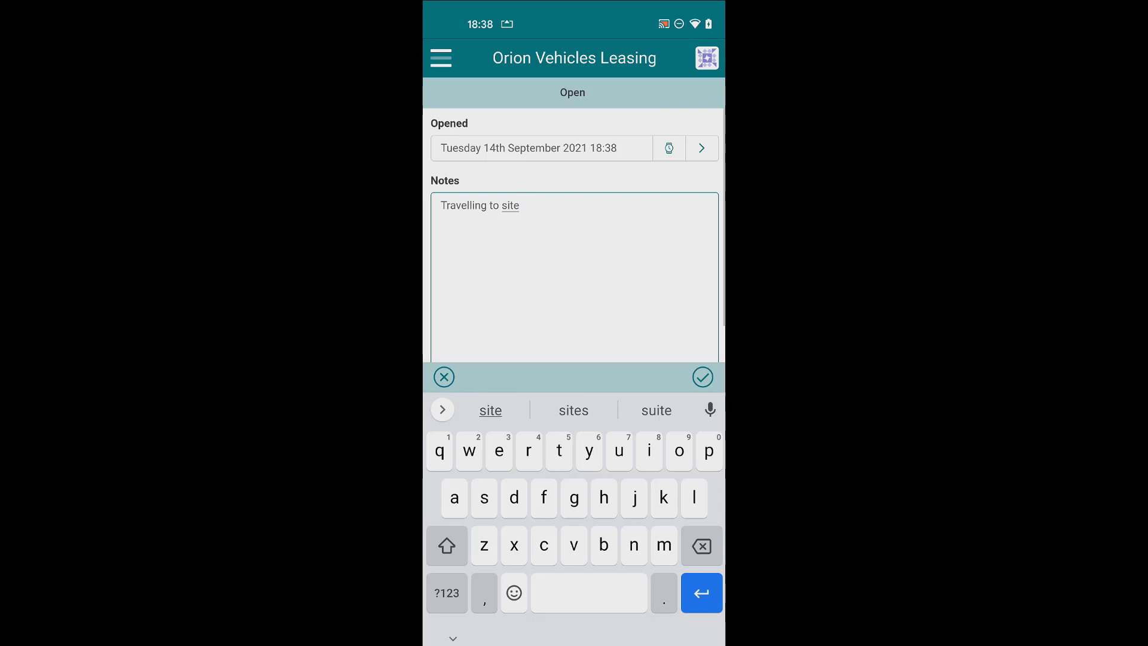
pyautogui.click(702, 377)
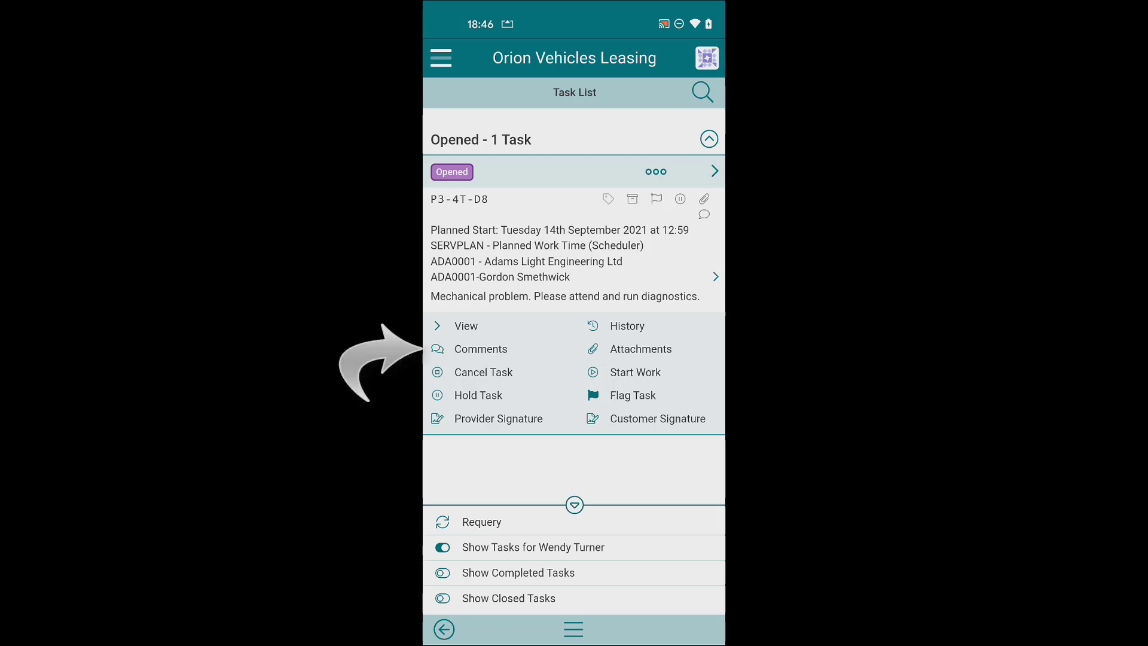
# Post the comment 'Running 20 mins late' on task P3-4T-D8.
pyautogui.click(480, 349)
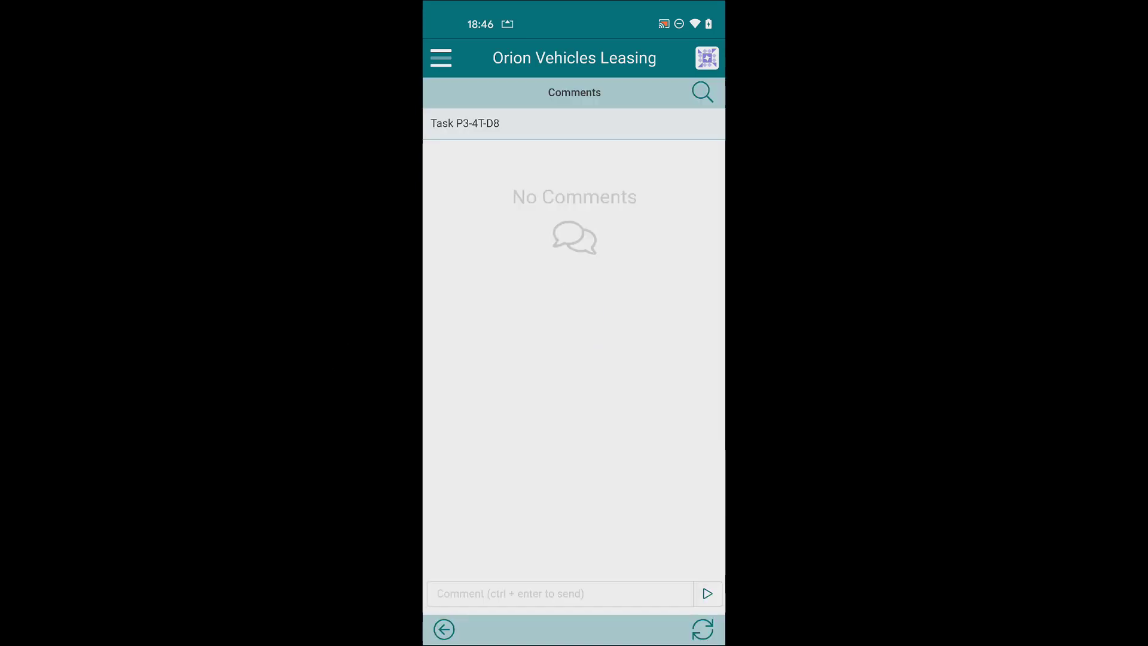
pyautogui.click(560, 594)
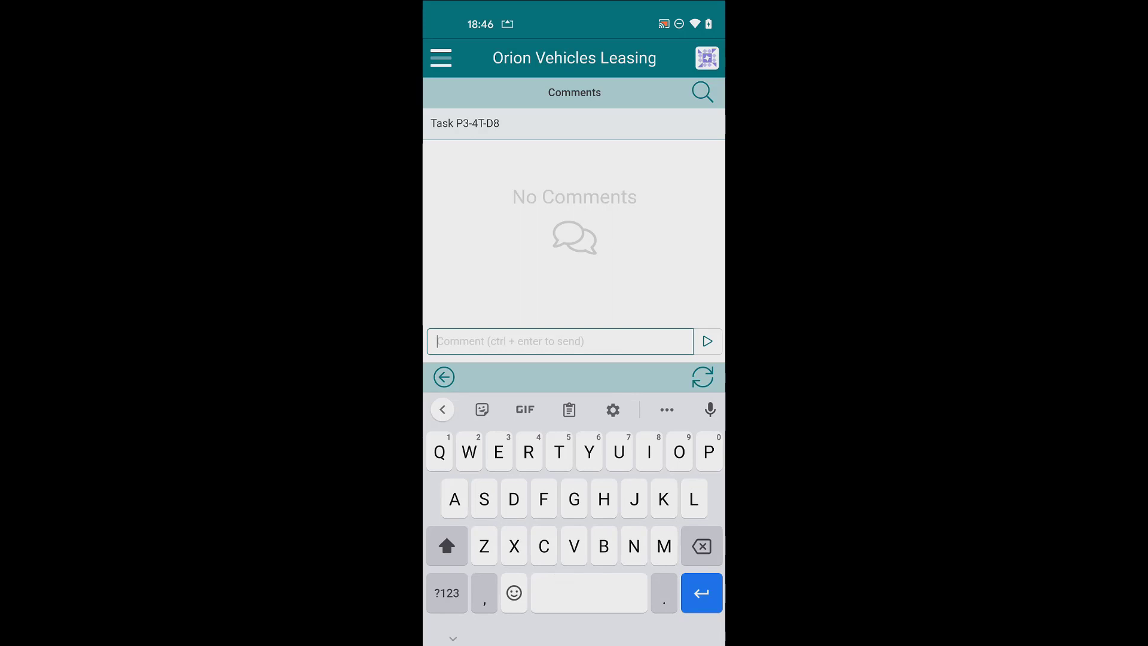
pyautogui.write('Running')
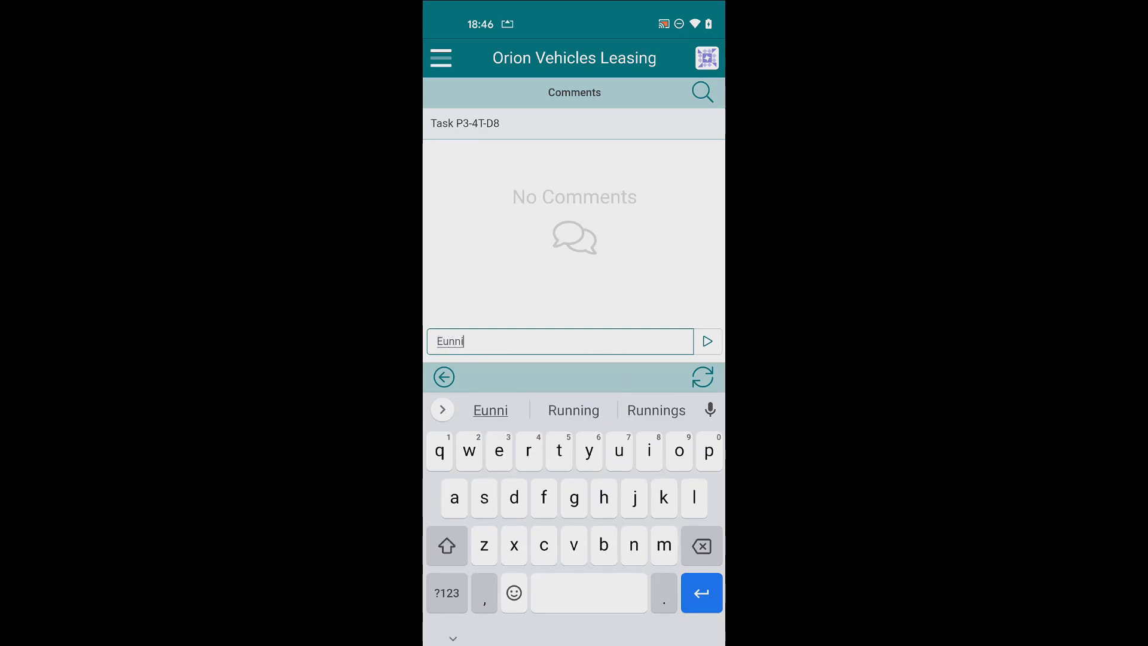
pyautogui.click(447, 592)
pyautogui.write('20 ')
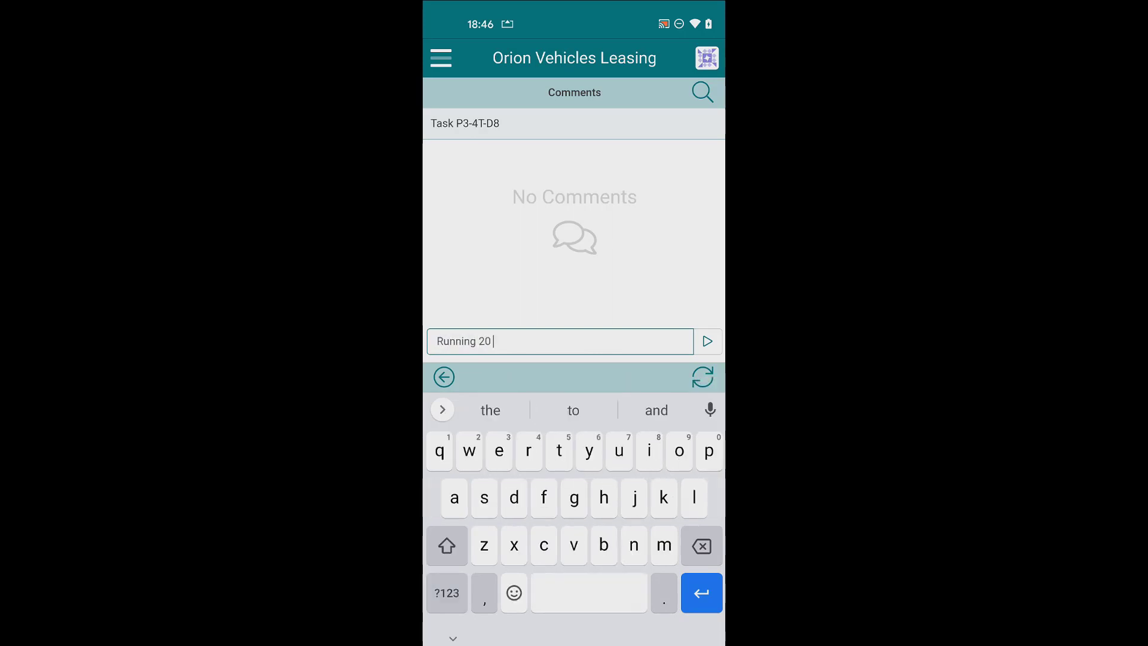
pyautogui.write('mins late')
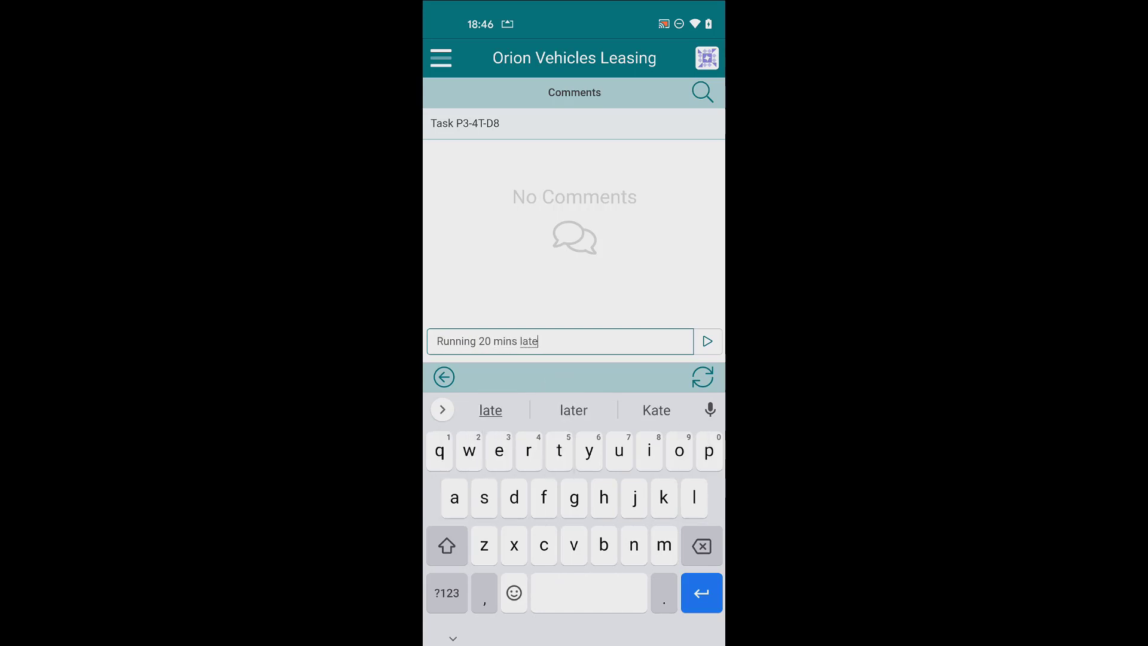
pyautogui.click(707, 341)
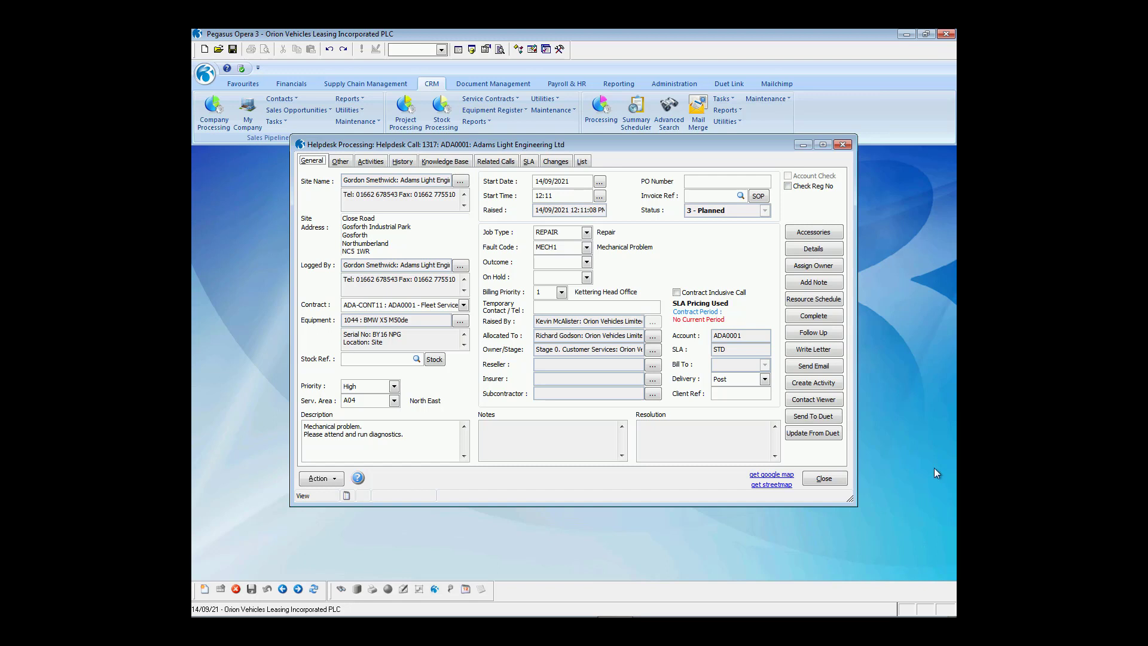
# Update call 1317 from Duet and review its Travelling to site and Running 20 mins late notes.
pyautogui.click(813, 433)
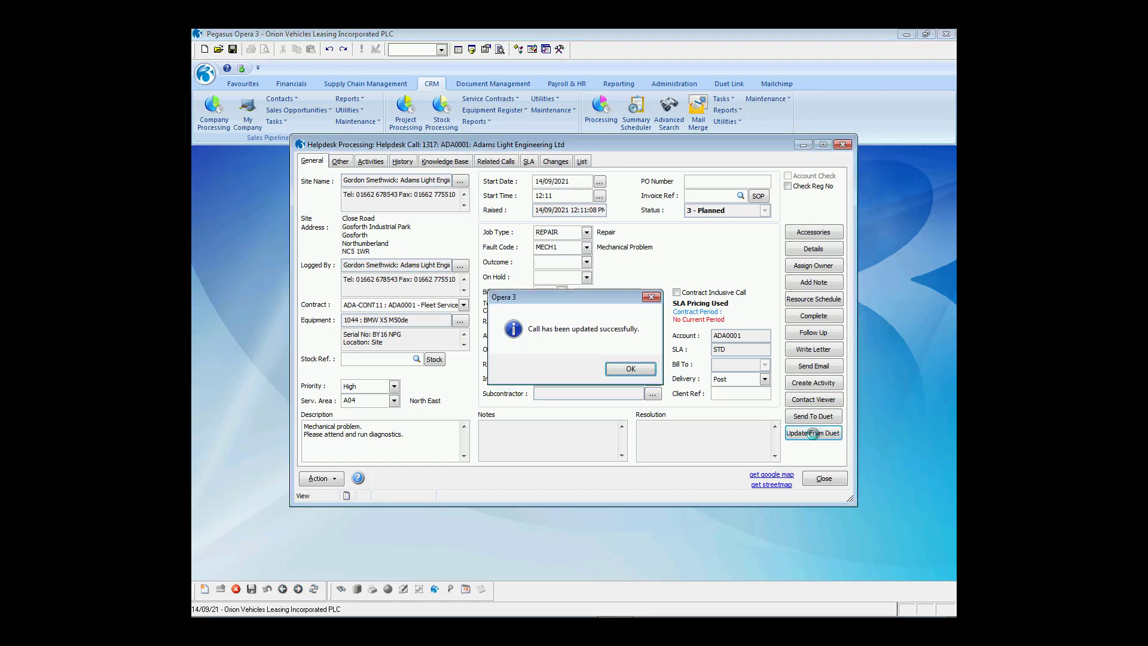
pyautogui.click(637, 368)
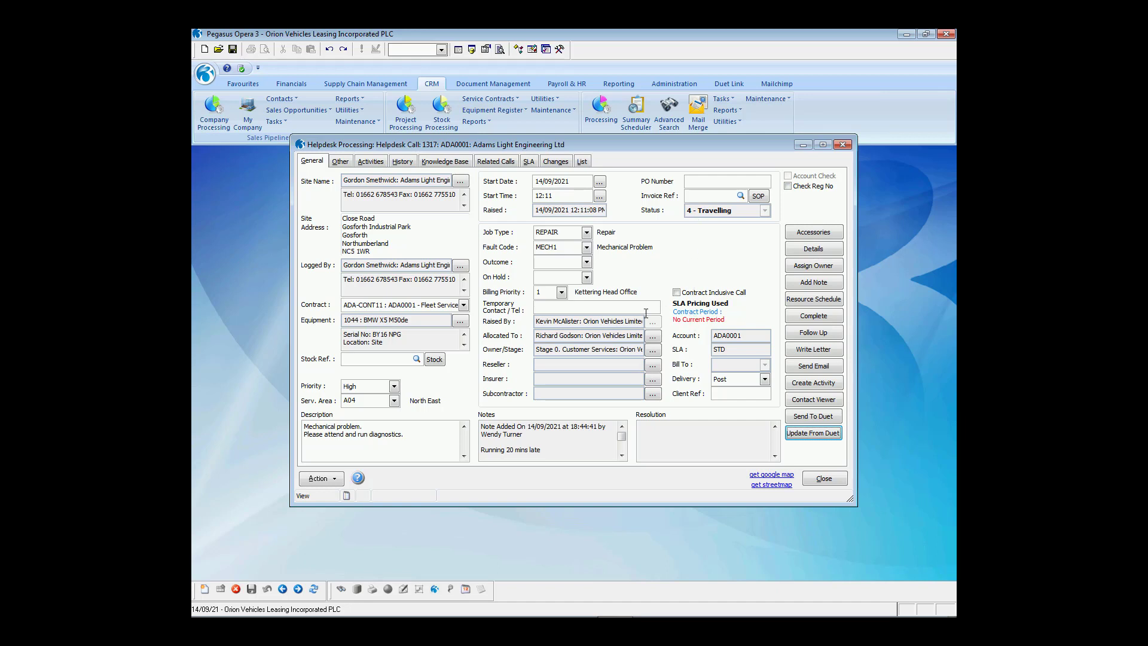
pyautogui.click(620, 456)
pyautogui.click(620, 456)
pyautogui.click(621, 456)
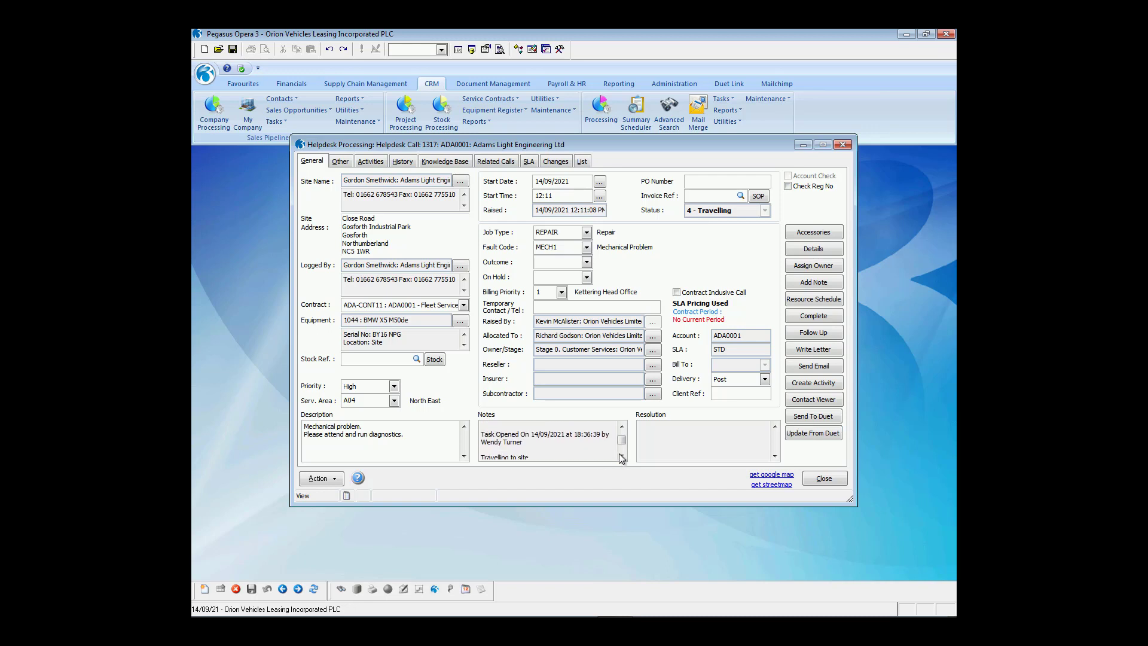
pyautogui.click(620, 456)
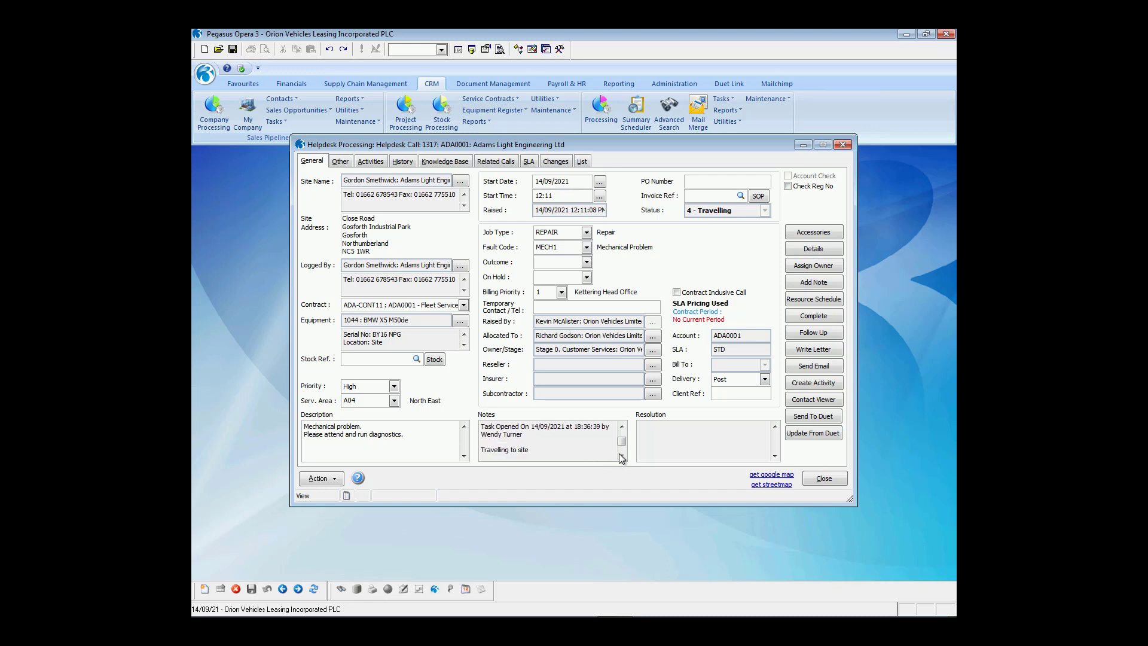
pyautogui.click(621, 456)
pyautogui.click(621, 456)
pyautogui.click(621, 427)
pyautogui.click(621, 426)
pyautogui.click(621, 427)
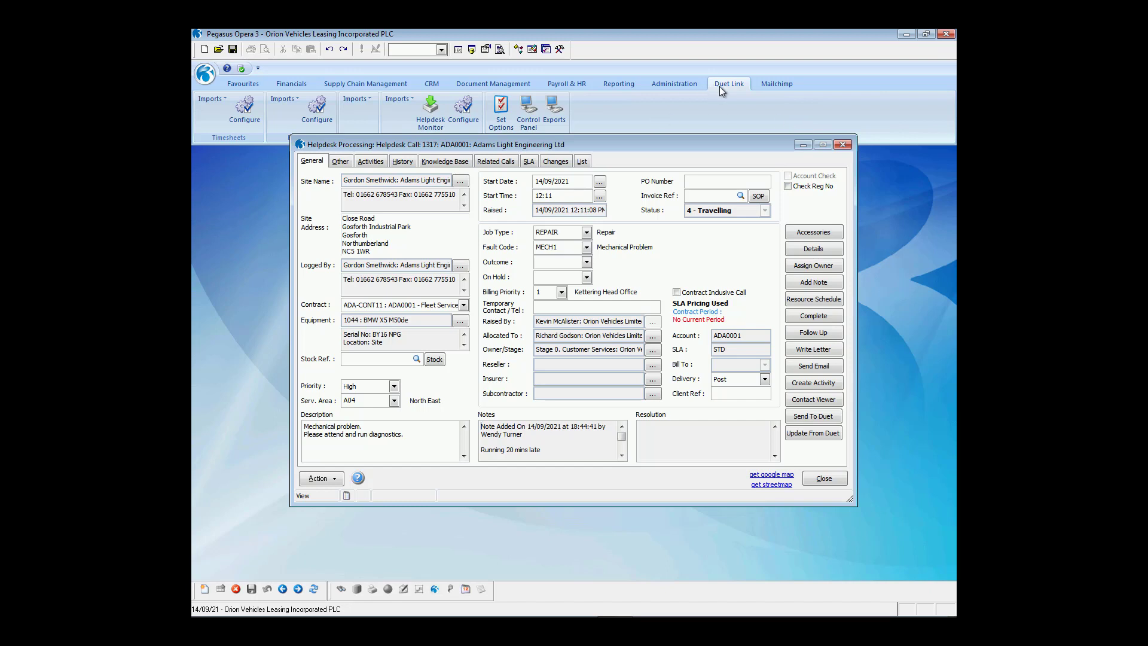
# In the Duet Link Helpdesk Monitor, select Today & Past calls for updating.
pyautogui.click(430, 124)
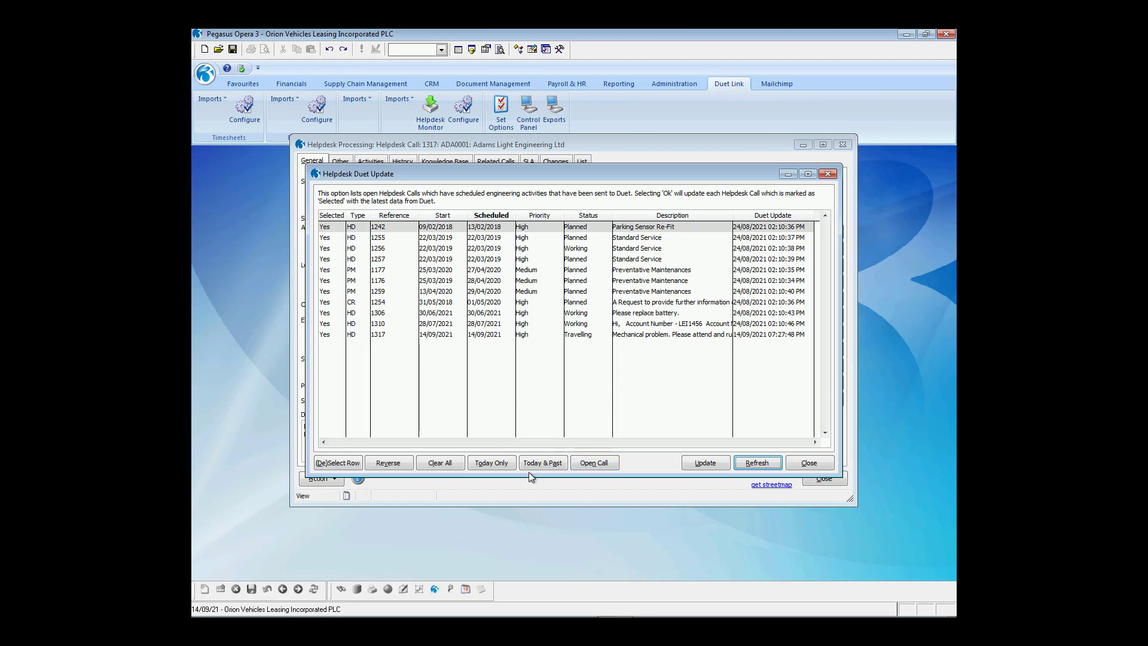
pyautogui.click(495, 470)
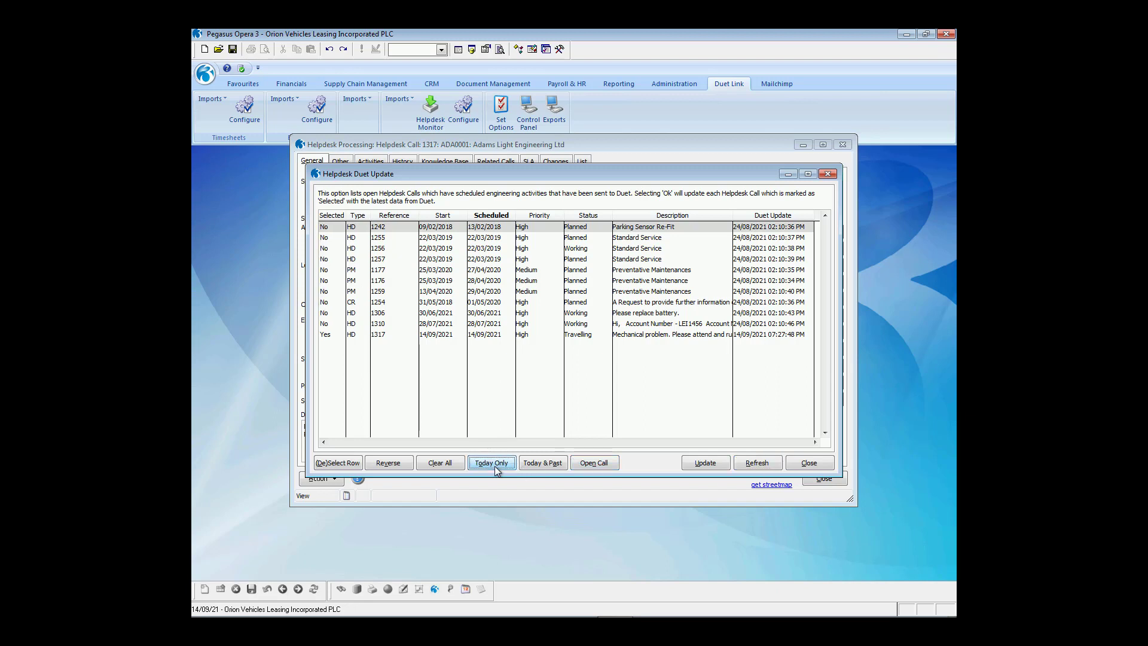
pyautogui.click(526, 465)
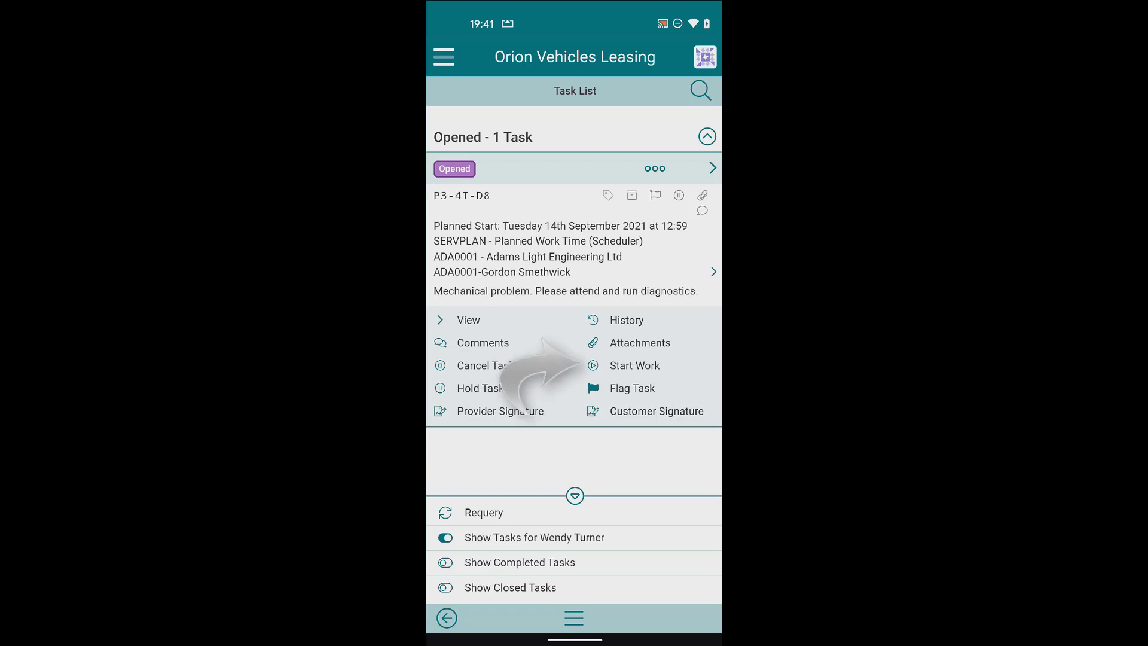
# Start work on task P3-4T-D8 with the note 'Starting work'.
pyautogui.click(634, 365)
pyautogui.scroll(1, 574, 251)
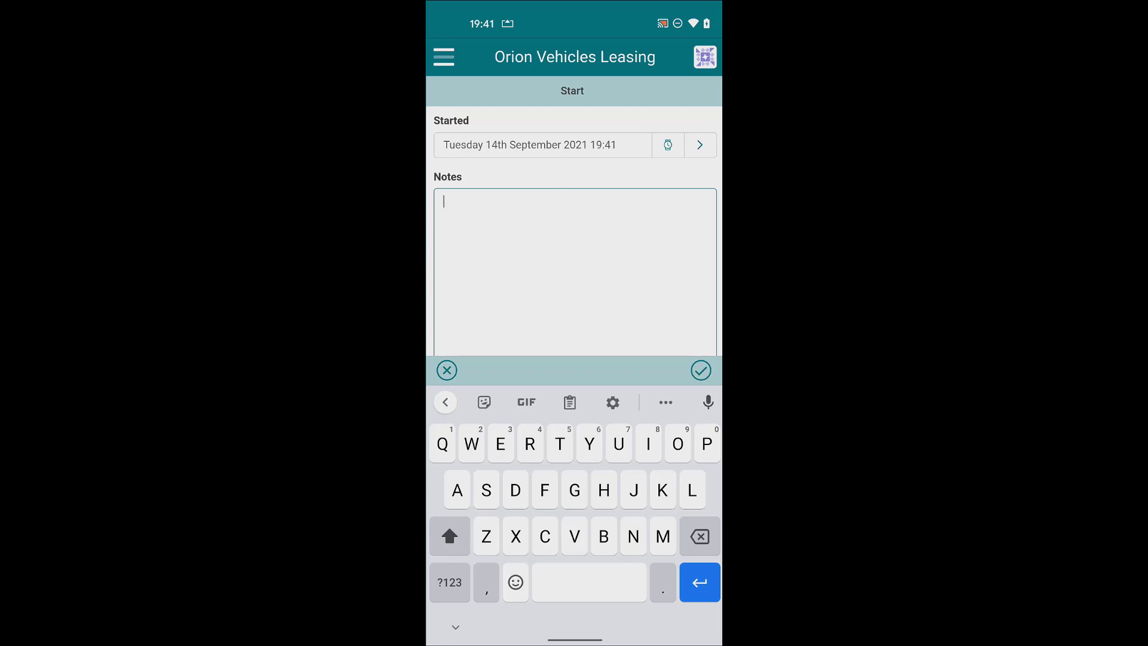
pyautogui.write('Staratin')
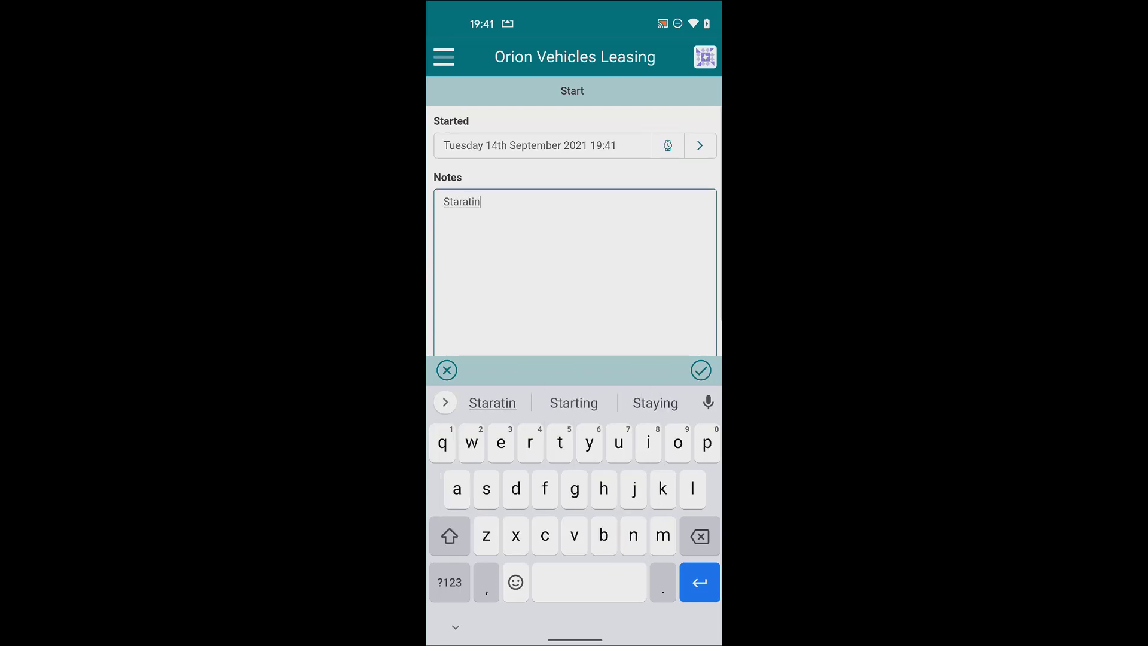
pyautogui.click(574, 403)
pyautogui.write('qorj')
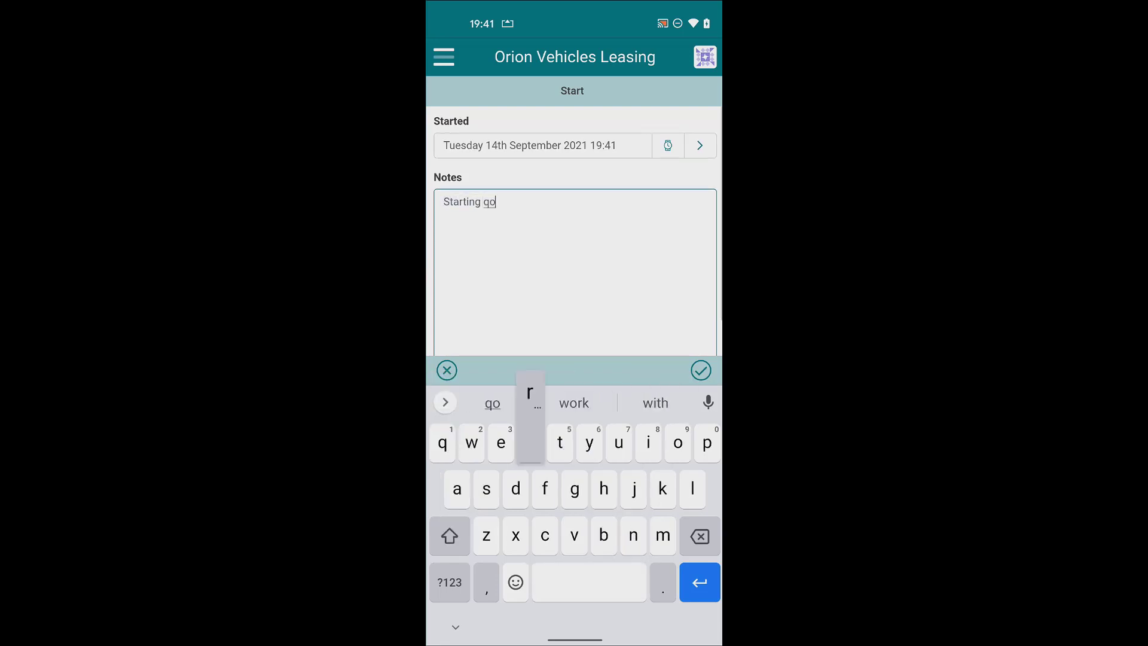
pyautogui.click(574, 403)
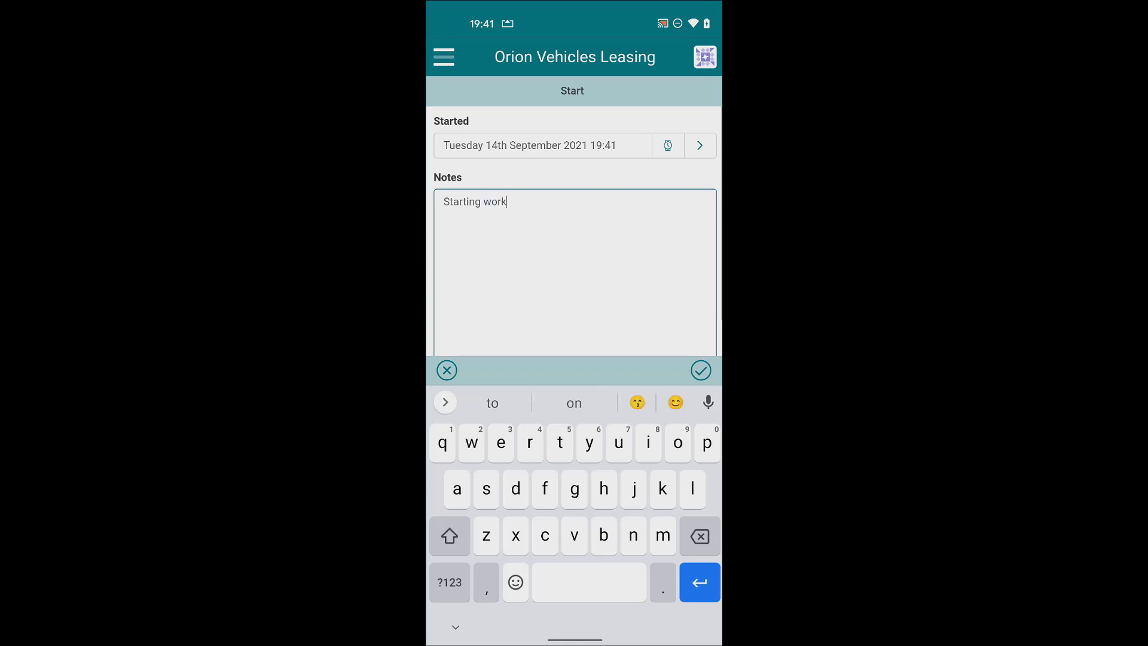
pyautogui.click(701, 370)
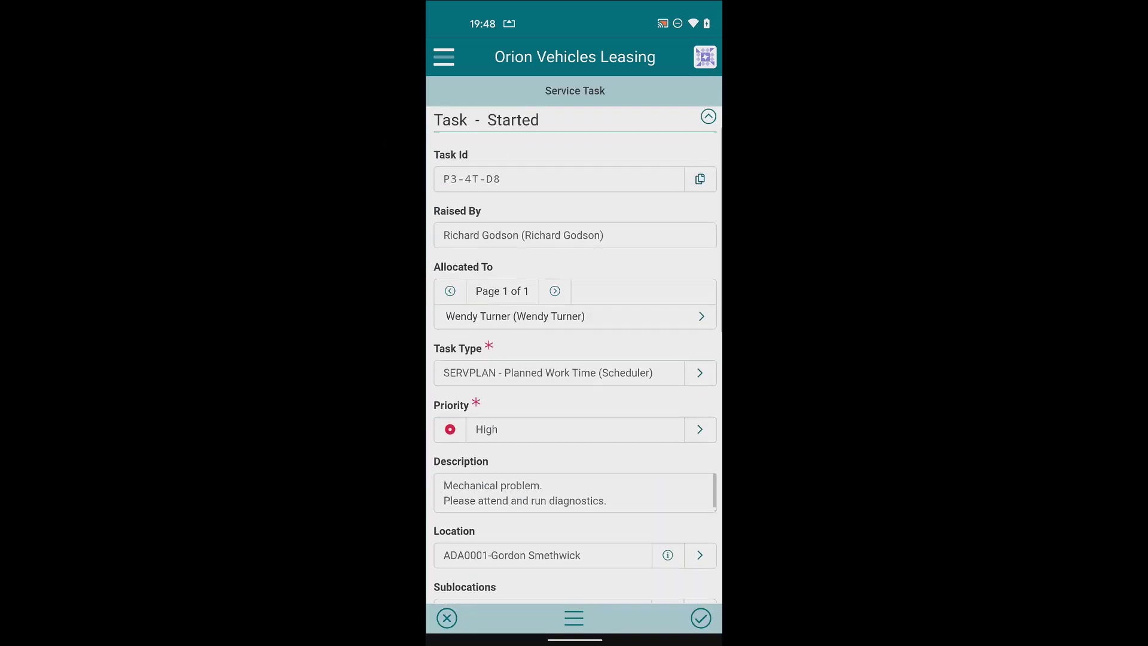
pyautogui.scroll(-5, 575, 355)
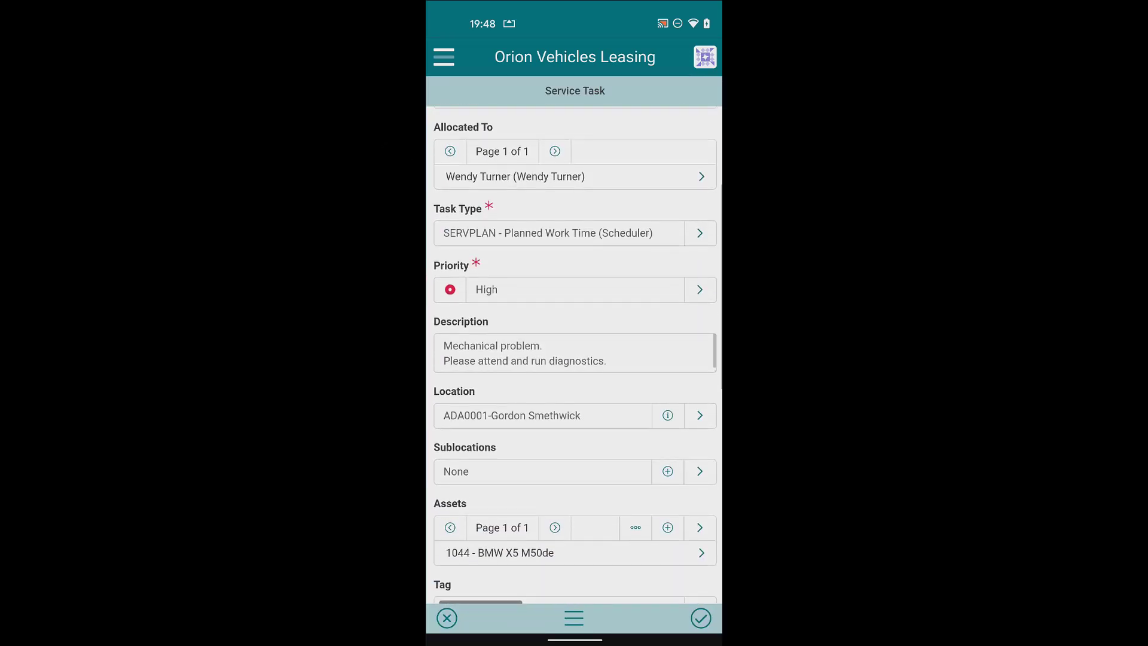
pyautogui.click(575, 452)
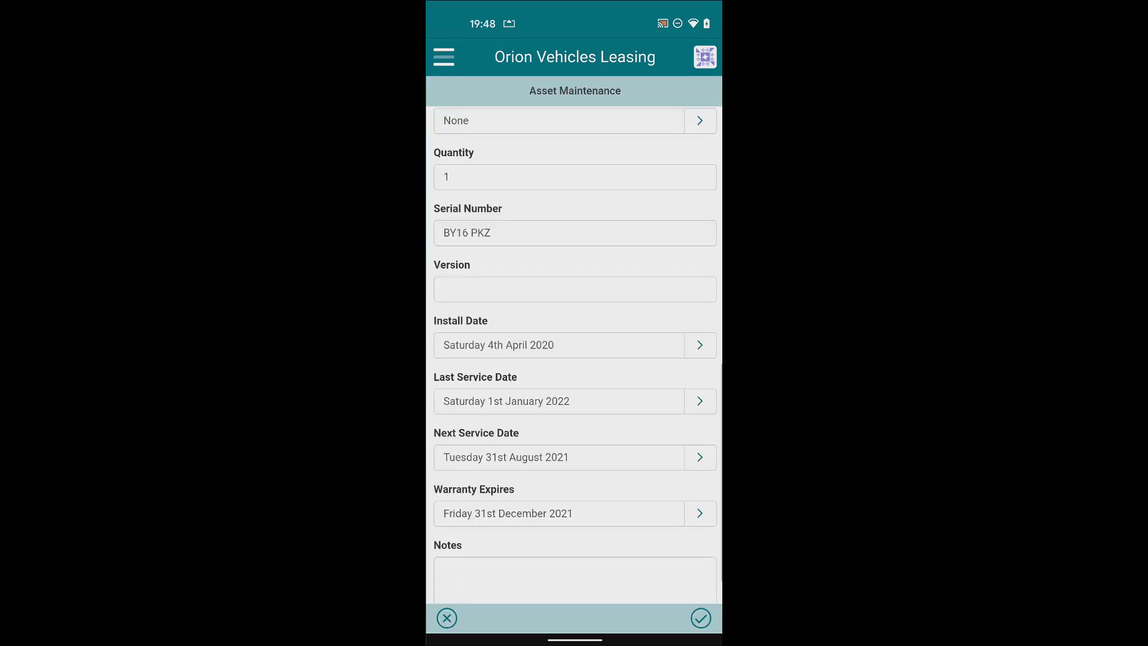
pyautogui.scroll(-1, 574, 356)
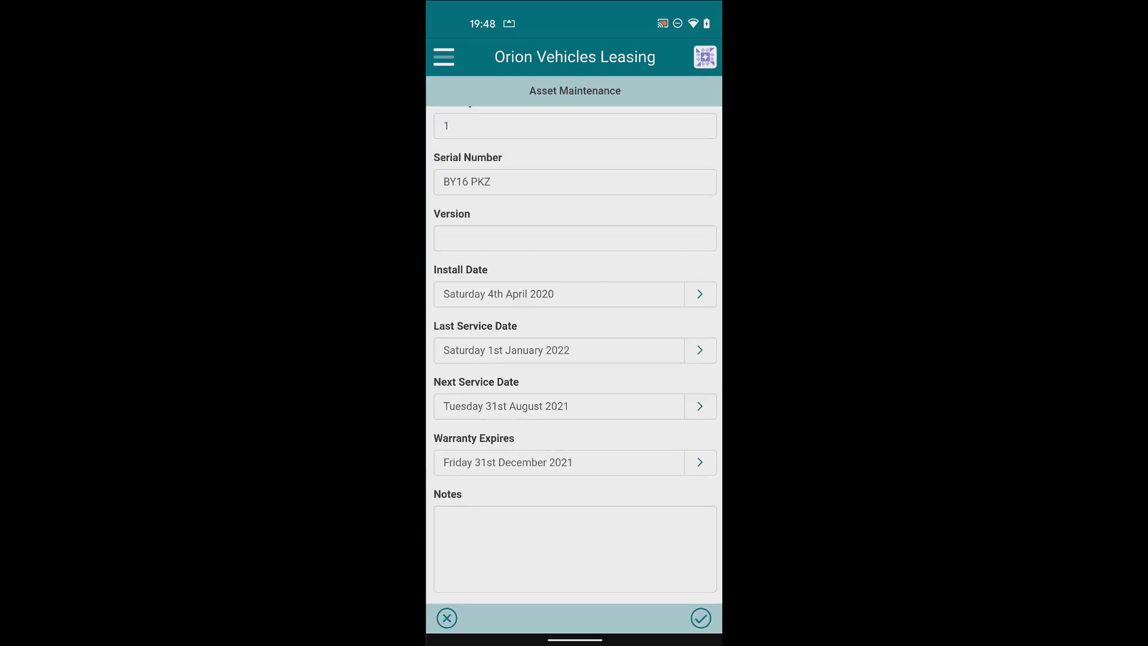
pyautogui.scroll(1, 574, 356)
pyautogui.click(574, 246)
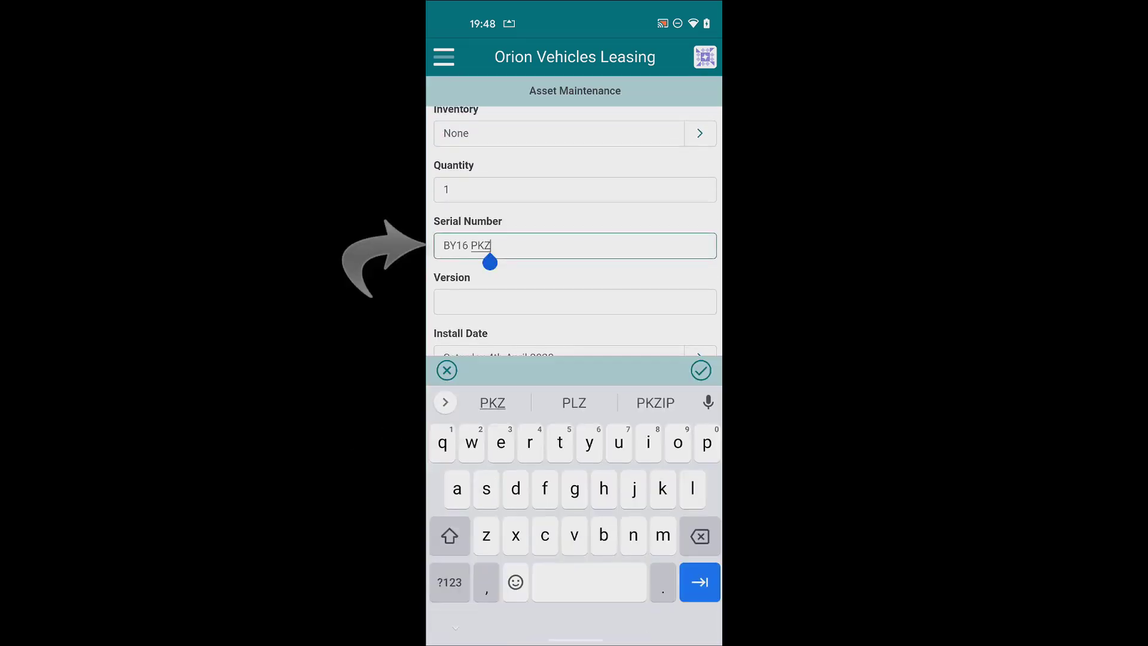
pyautogui.press('BackSpace')
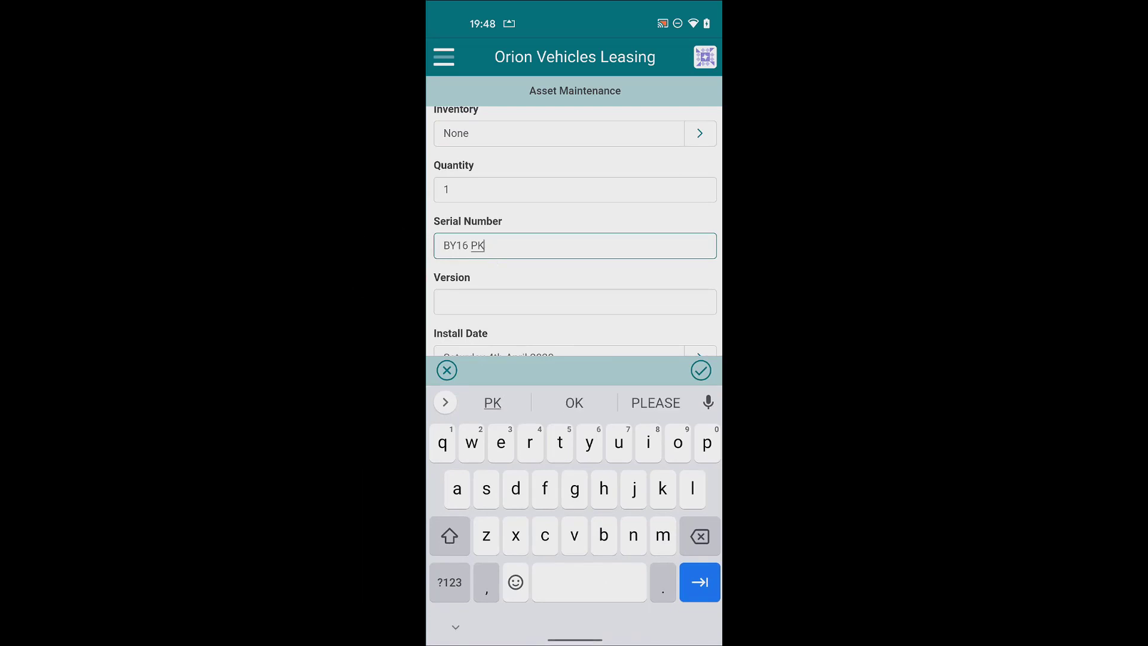
pyautogui.write('T')
pyautogui.click(701, 370)
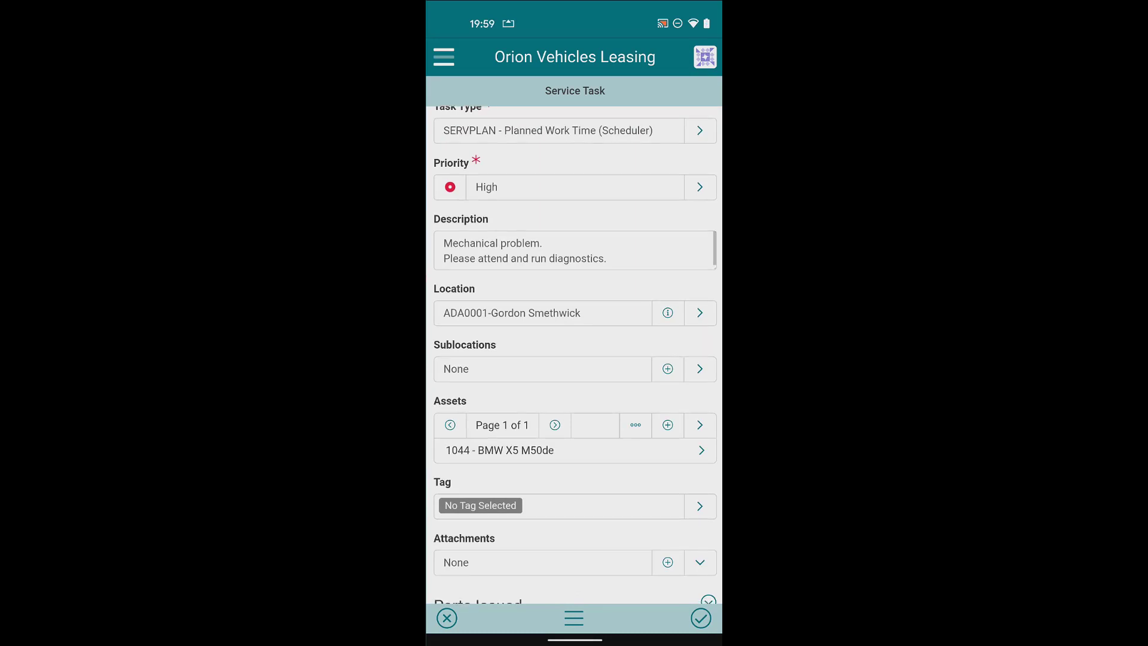
# Attach a camera photo of the fan to the service task.
pyautogui.scroll(-1, 574, 353)
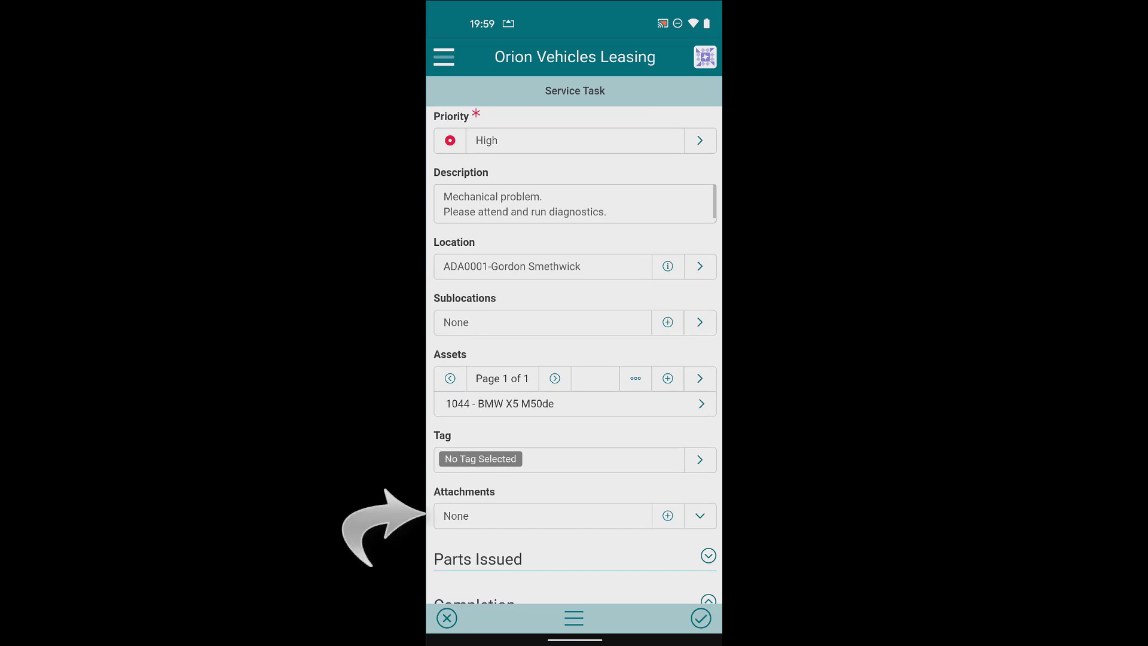
pyautogui.click(668, 516)
pyautogui.click(463, 574)
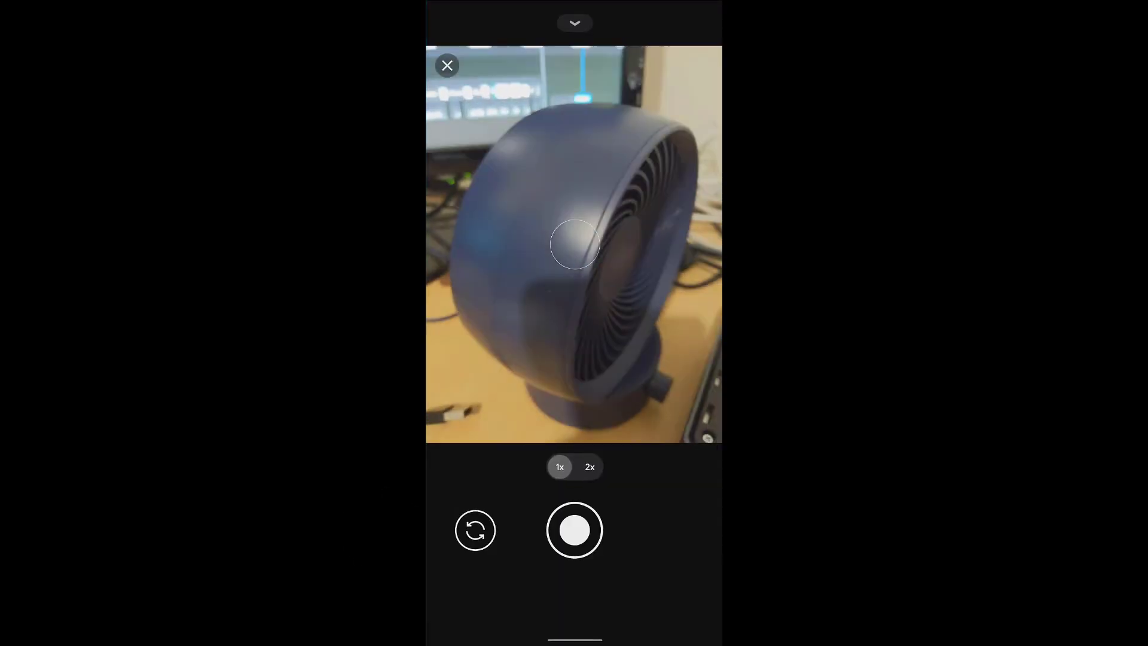
pyautogui.click(575, 529)
pyautogui.click(575, 529)
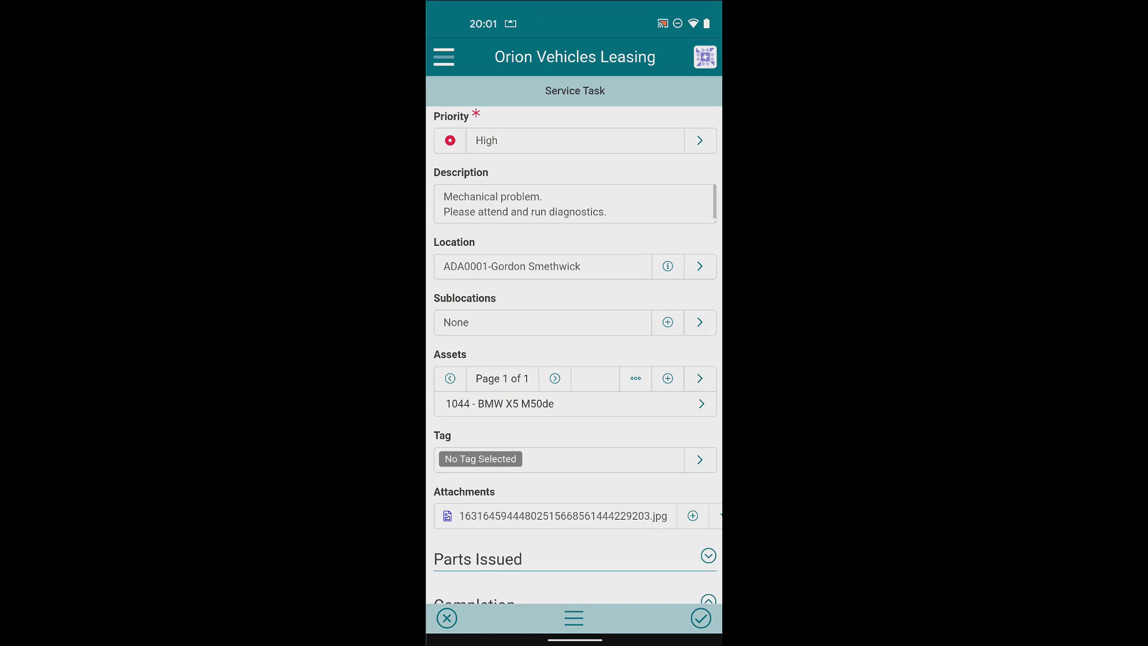
pyautogui.scroll(-5, 574, 353)
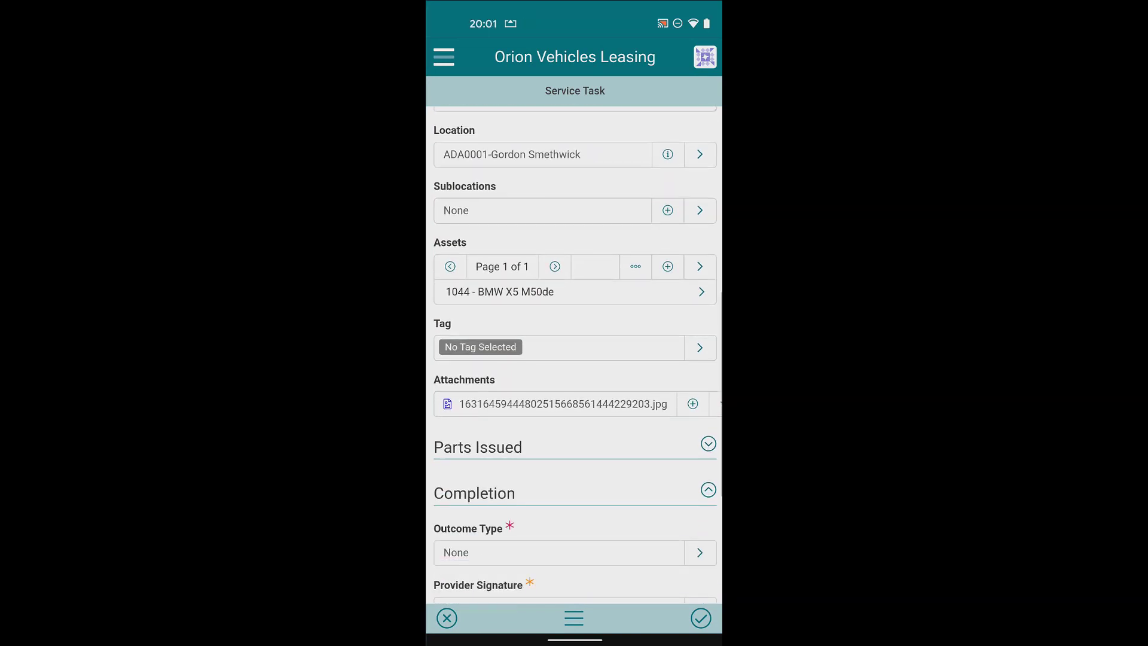
# Add a service part line for the BMW X5 M50de asset, issued from Van Number 1.
pyautogui.click(708, 402)
pyautogui.scroll(-5, 574, 353)
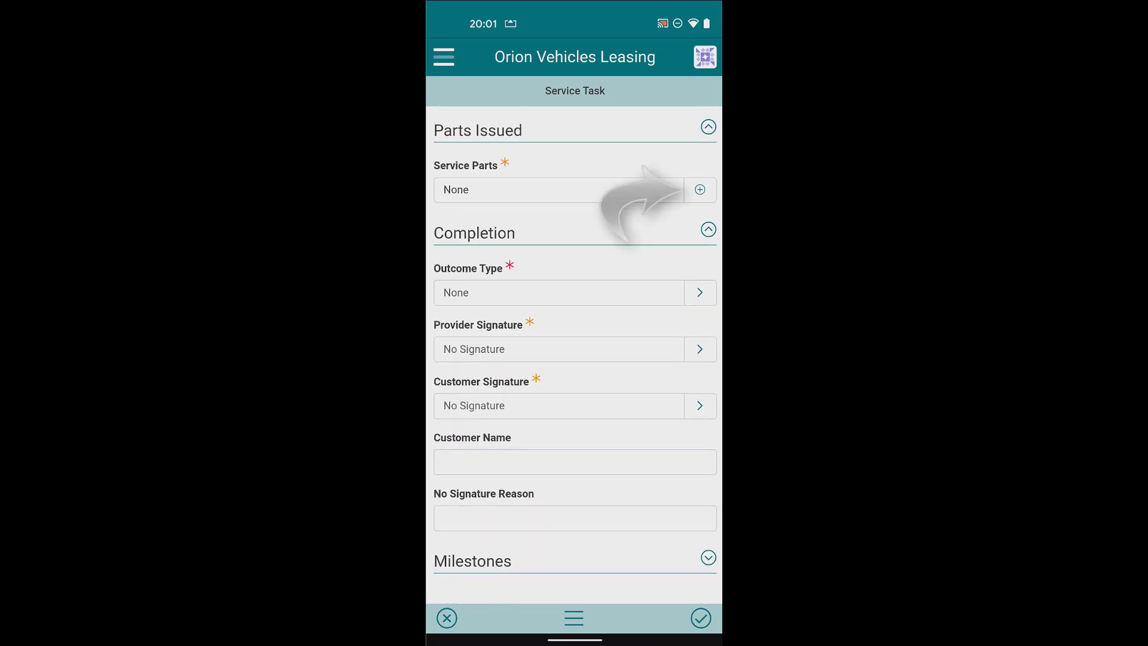
pyautogui.click(699, 190)
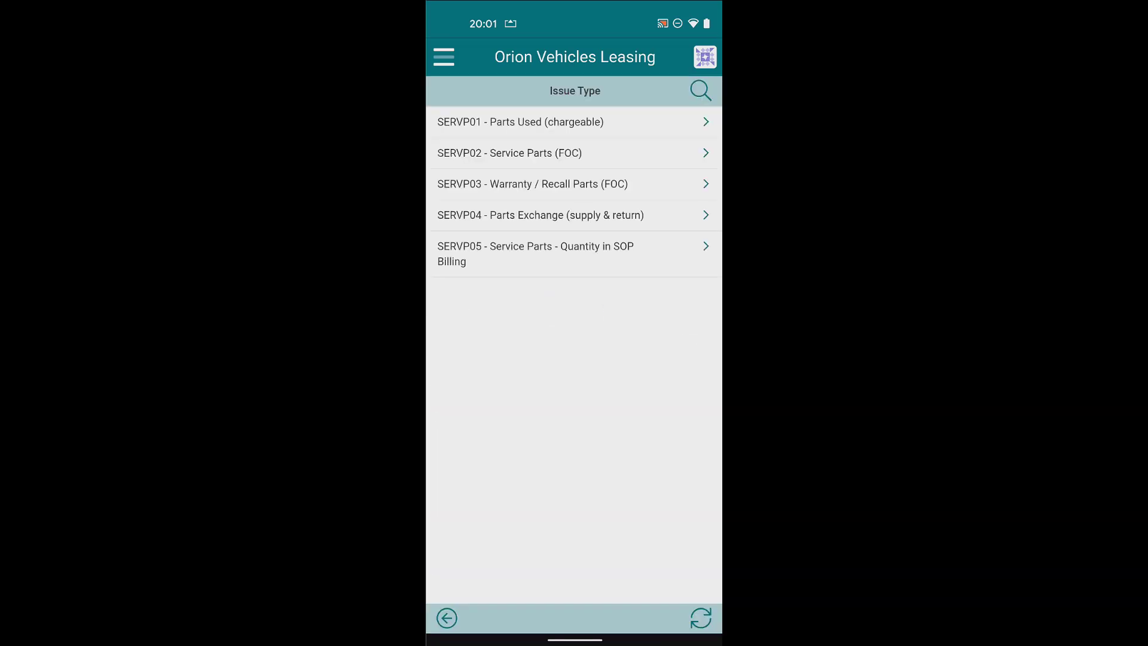
pyautogui.click(574, 122)
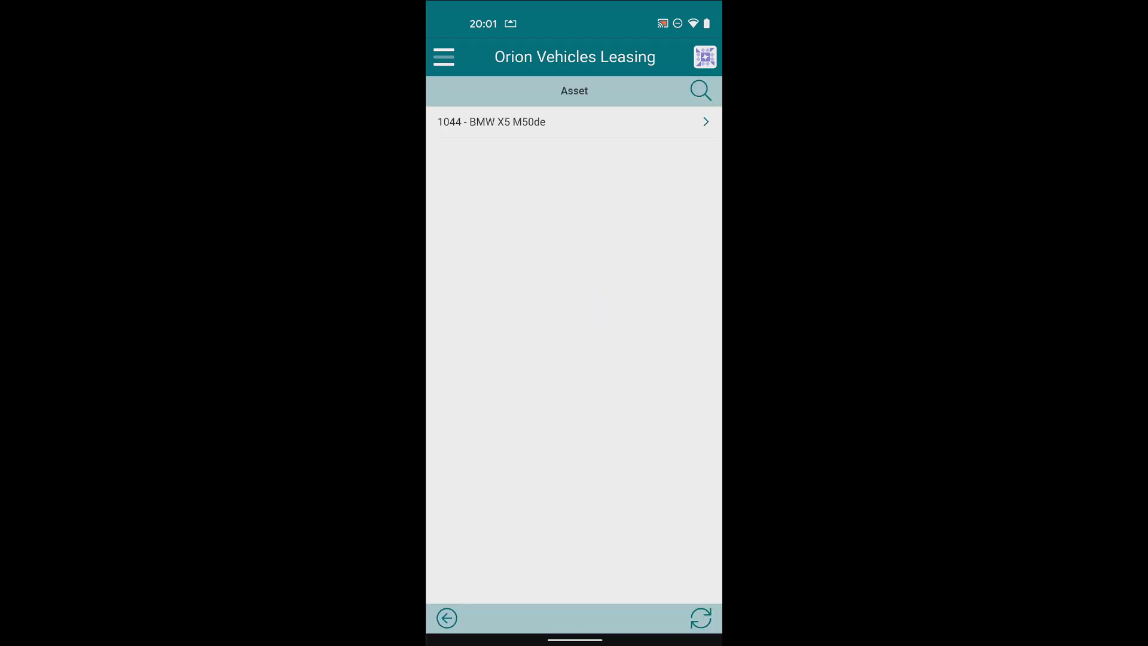
pyautogui.click(574, 121)
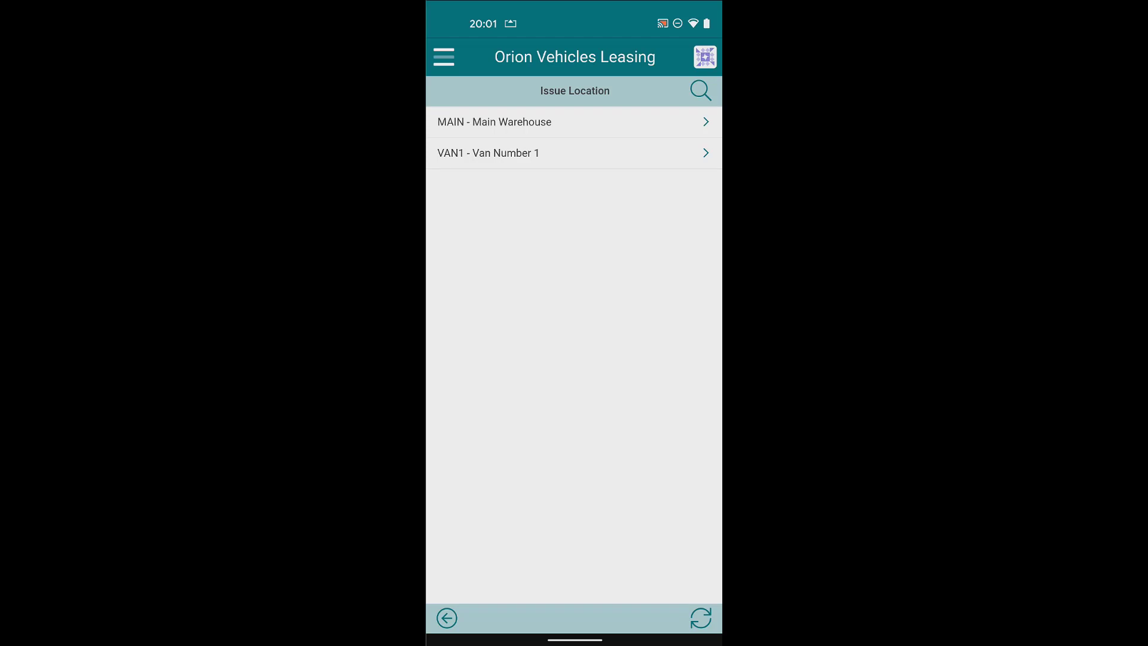
pyautogui.click(574, 153)
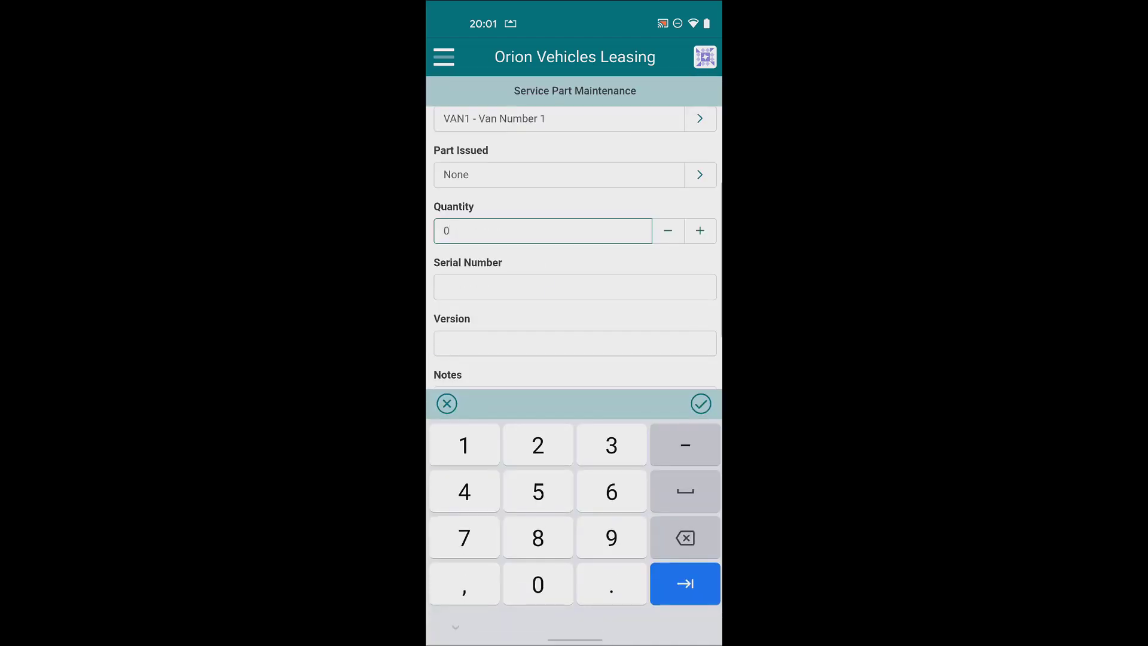
pyautogui.click(559, 174)
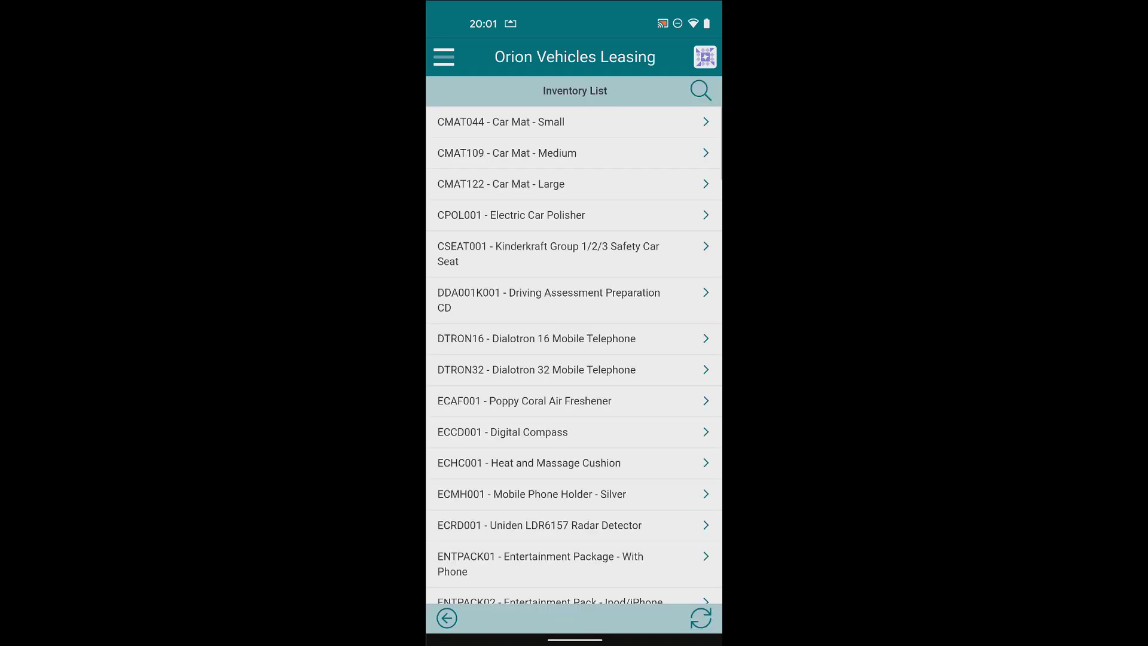
# Pick CMAT044 Car Mat - Small with quantity 30 and save the part line.
pyautogui.click(700, 90)
pyautogui.write('Cmat')
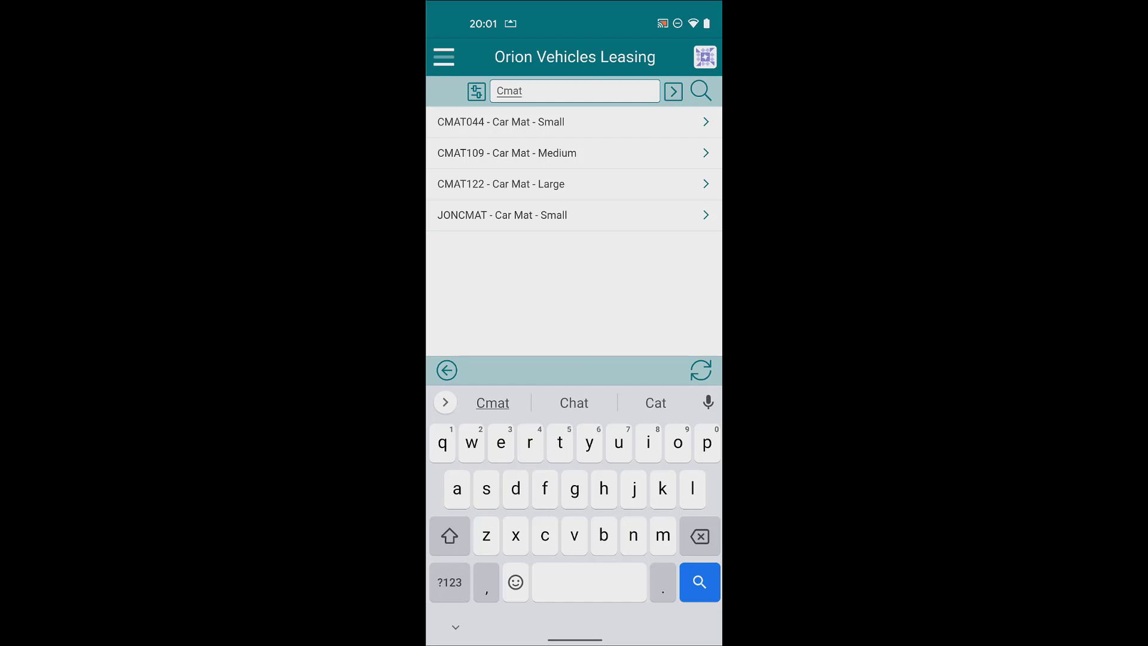
pyautogui.click(574, 122)
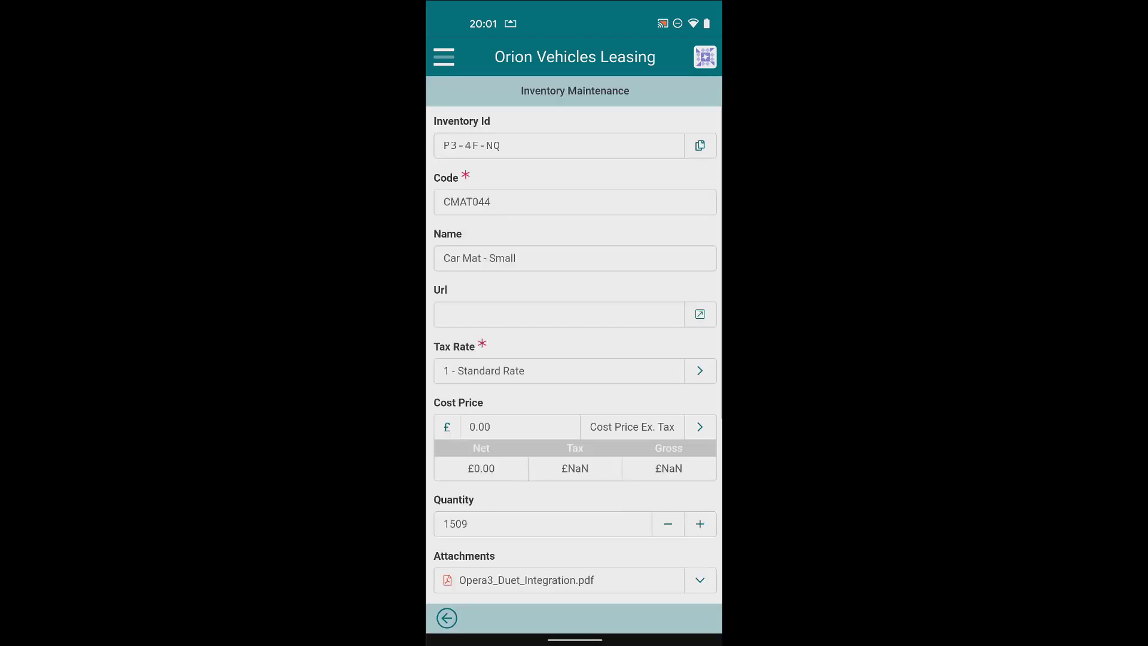
pyautogui.click(446, 618)
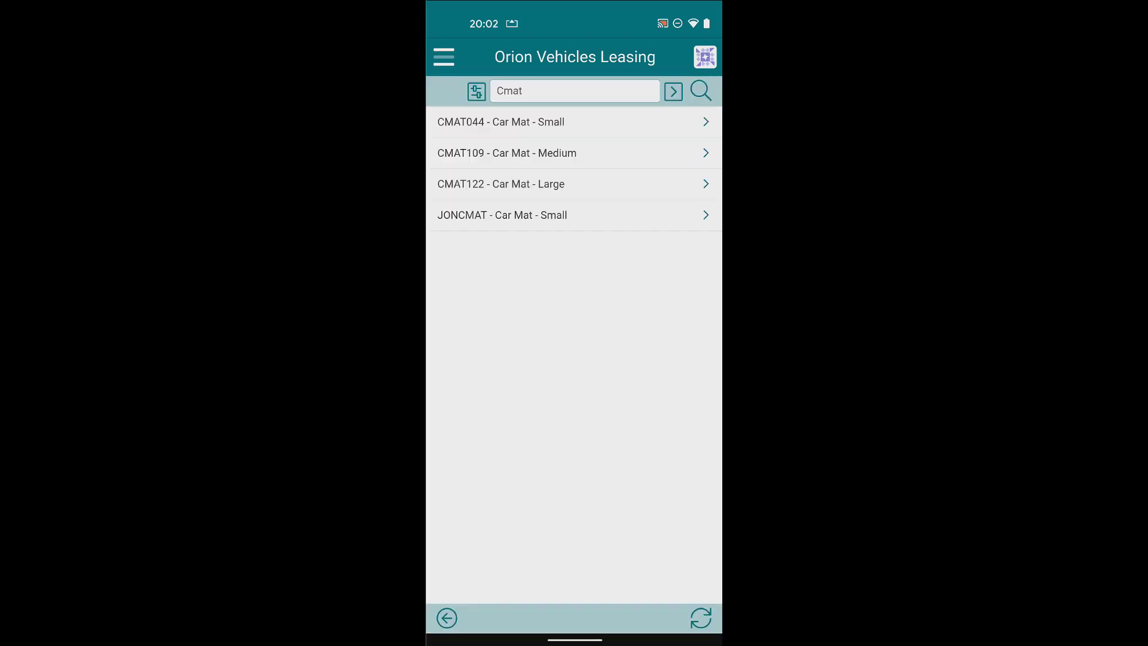
pyautogui.click(501, 122)
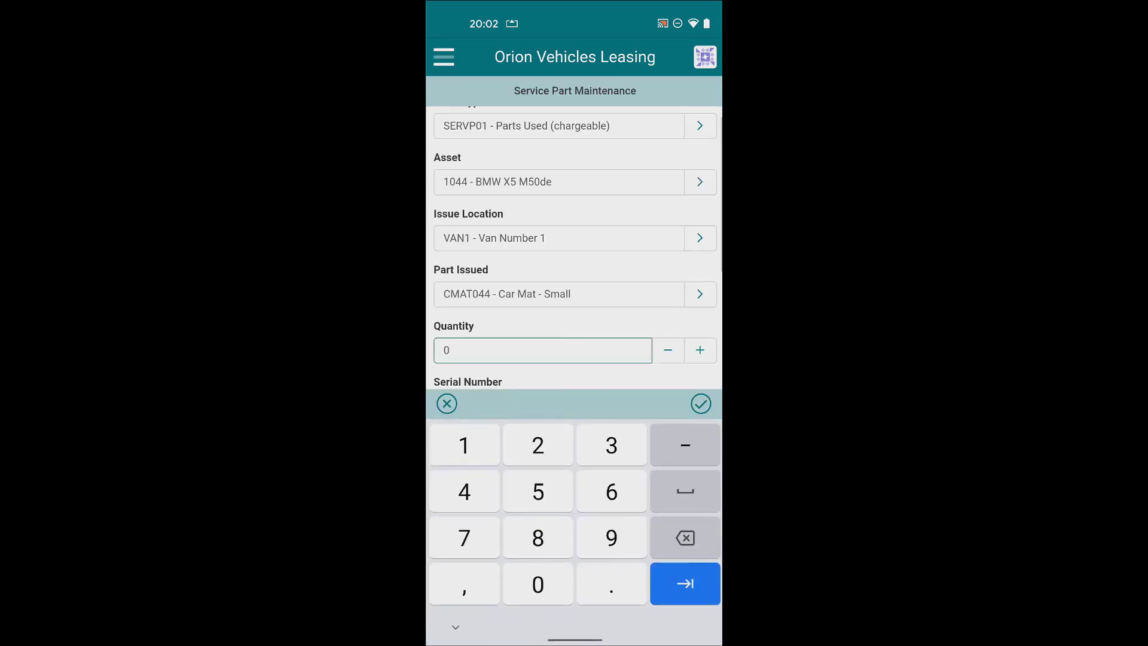
pyautogui.write('30')
pyautogui.scroll(-2, 574, 248)
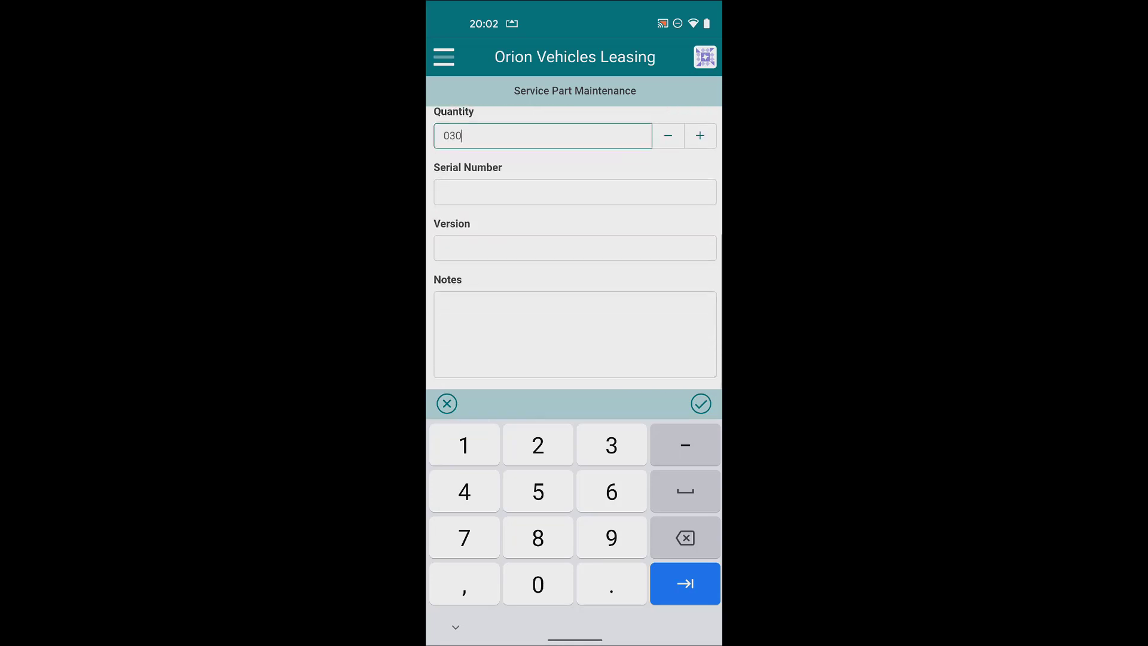
pyautogui.click(701, 403)
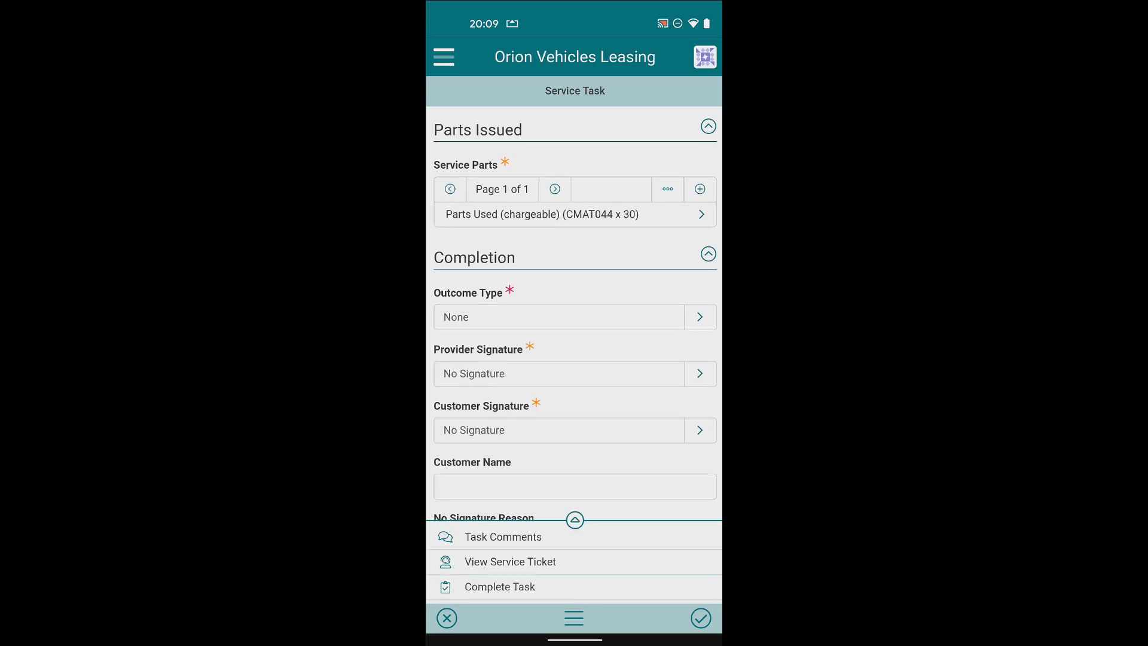
# Add chargeable part LBR01 Assembly Labour Cost x 4 from the Main Warehouse for the BMW X5.
pyautogui.click(700, 189)
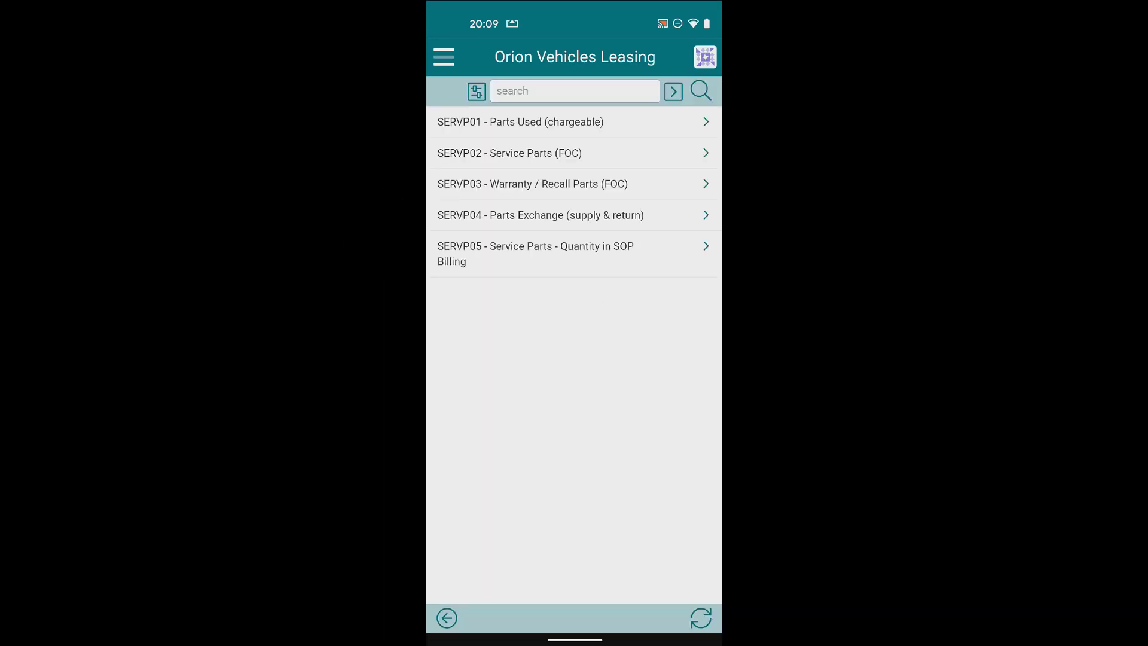
pyautogui.click(520, 122)
pyautogui.click(520, 122)
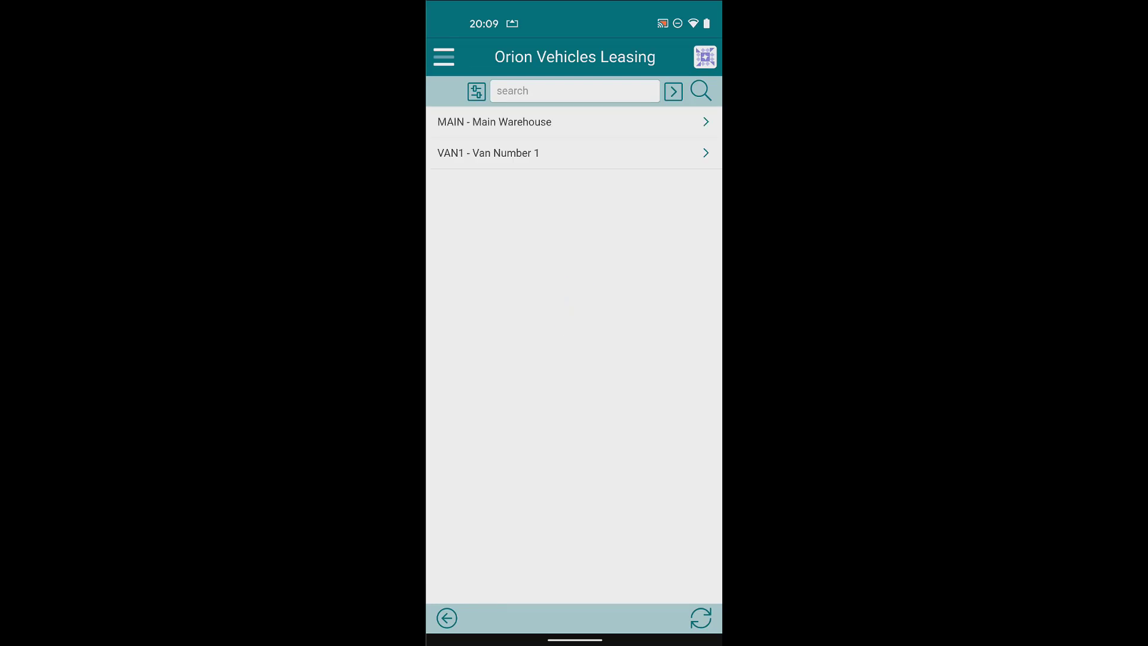
pyautogui.click(520, 122)
pyautogui.click(702, 293)
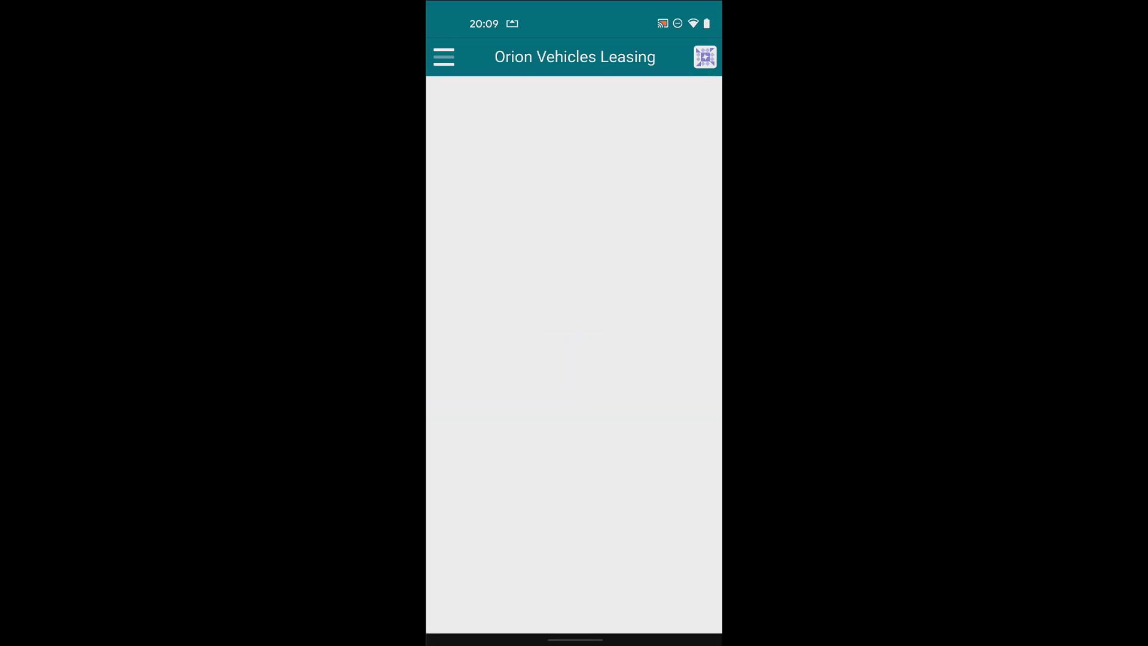
pyautogui.click(574, 91)
pyautogui.write('Lbr')
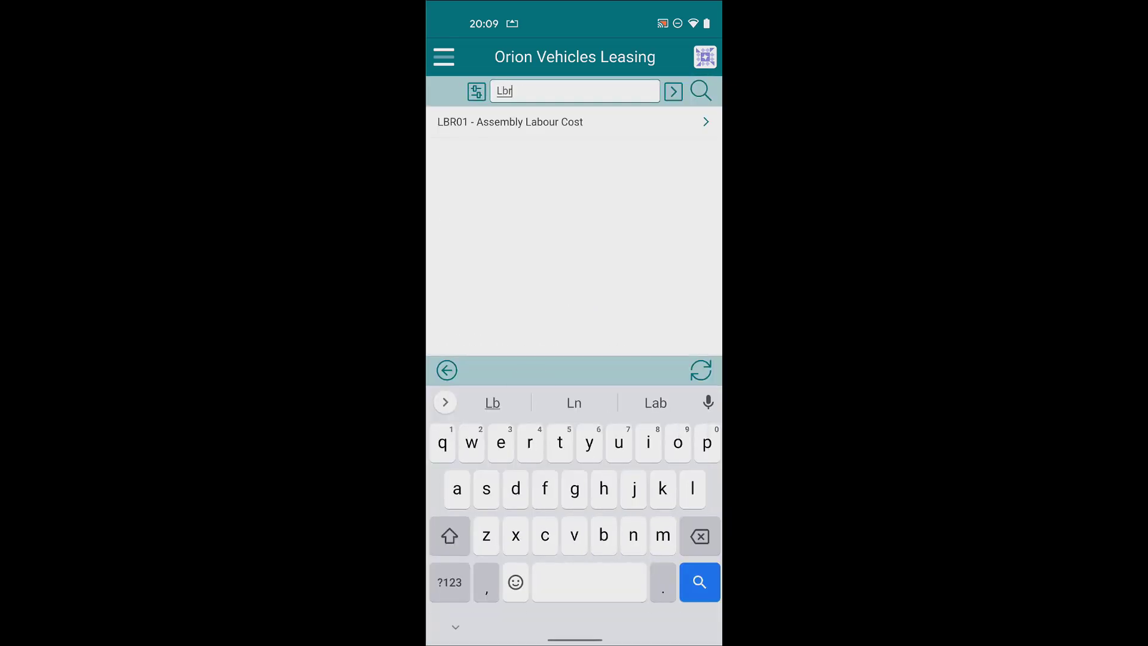
pyautogui.click(520, 121)
pyautogui.click(455, 350)
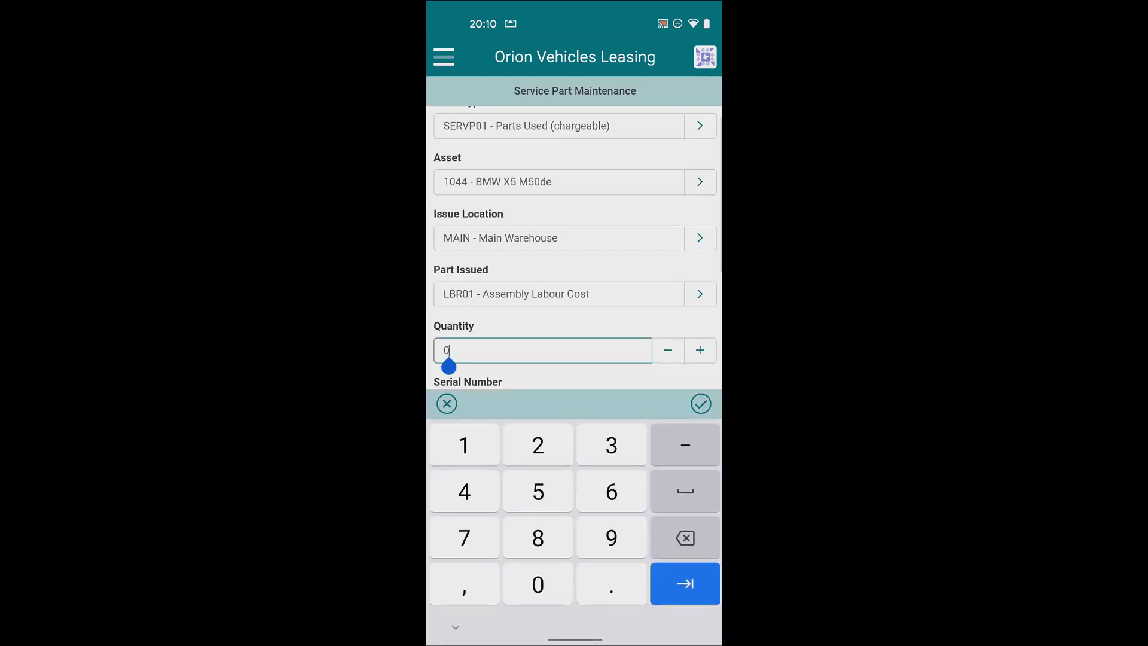
pyautogui.press('BackSpace')
pyautogui.write('4')
pyautogui.click(700, 403)
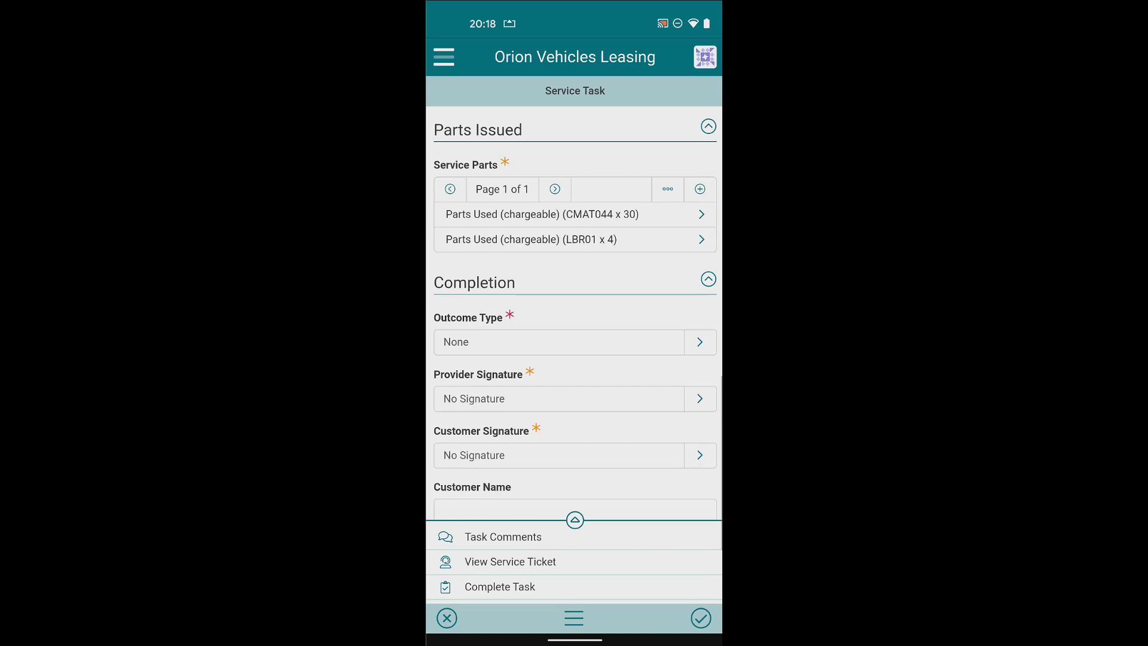
# Set the task's Outcome Type to HDO1 - Succesful completion.
pyautogui.scroll(-3, 575, 311)
pyautogui.scroll(-1, 575, 311)
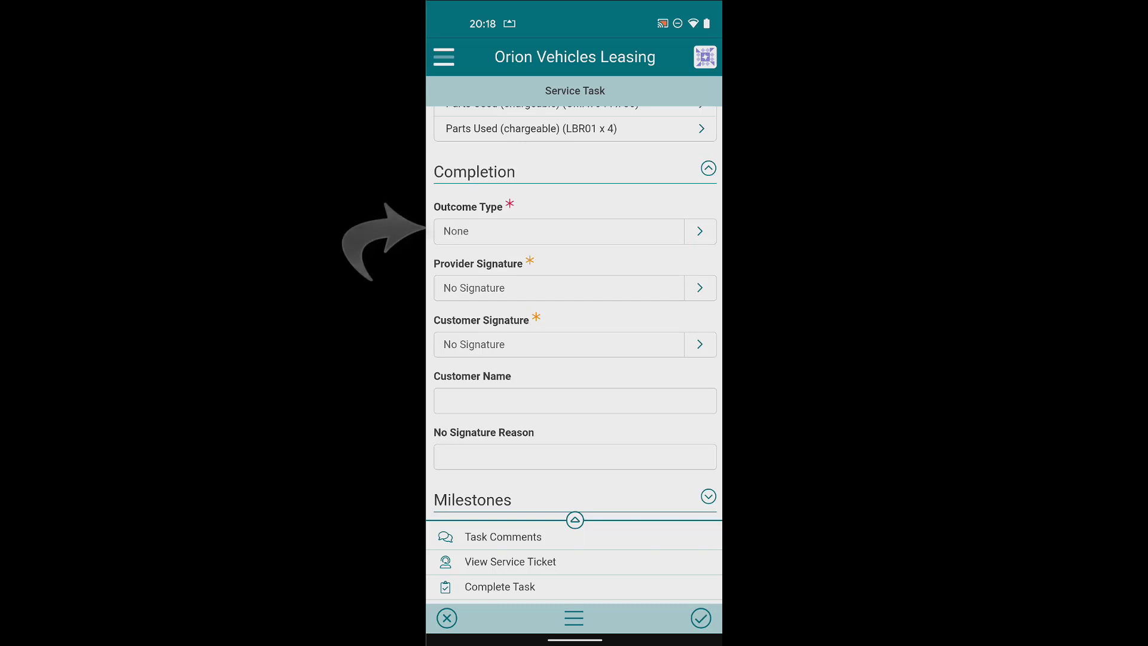
pyautogui.click(559, 231)
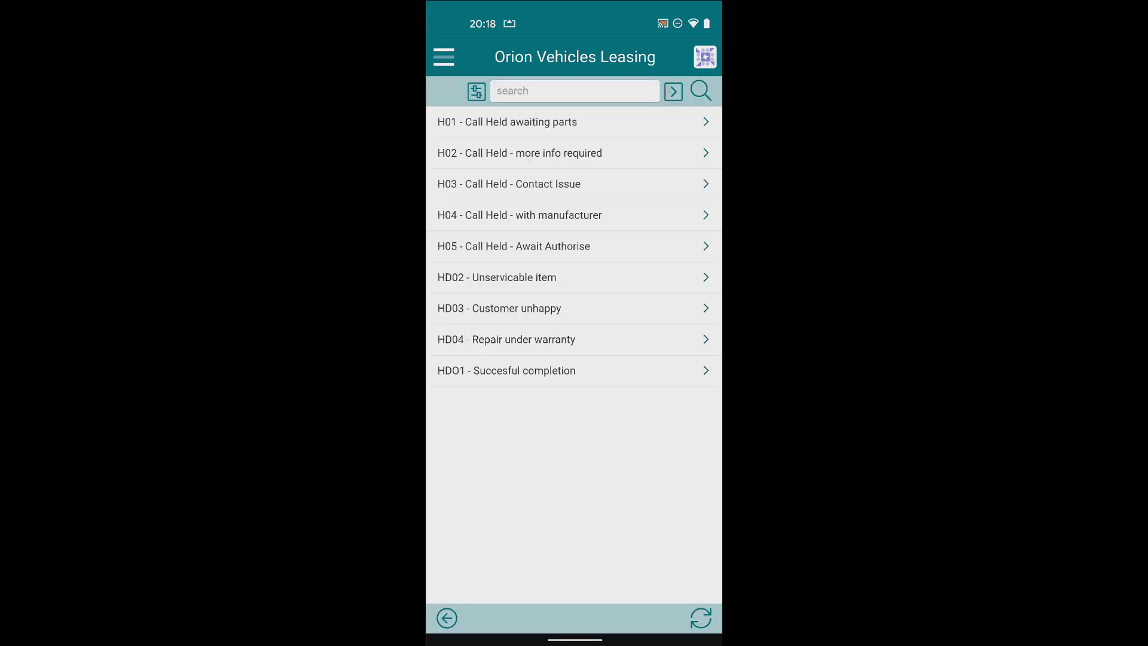
pyautogui.click(574, 371)
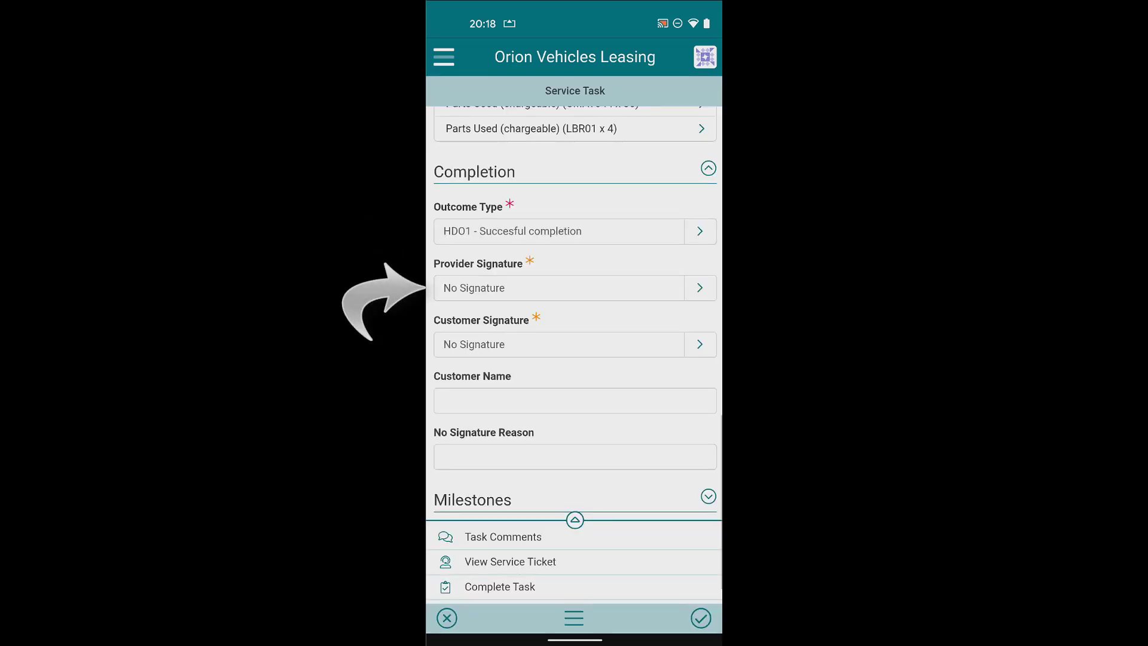
# Sign and save both the provider and customer signatures on the task.
pyautogui.click(559, 288)
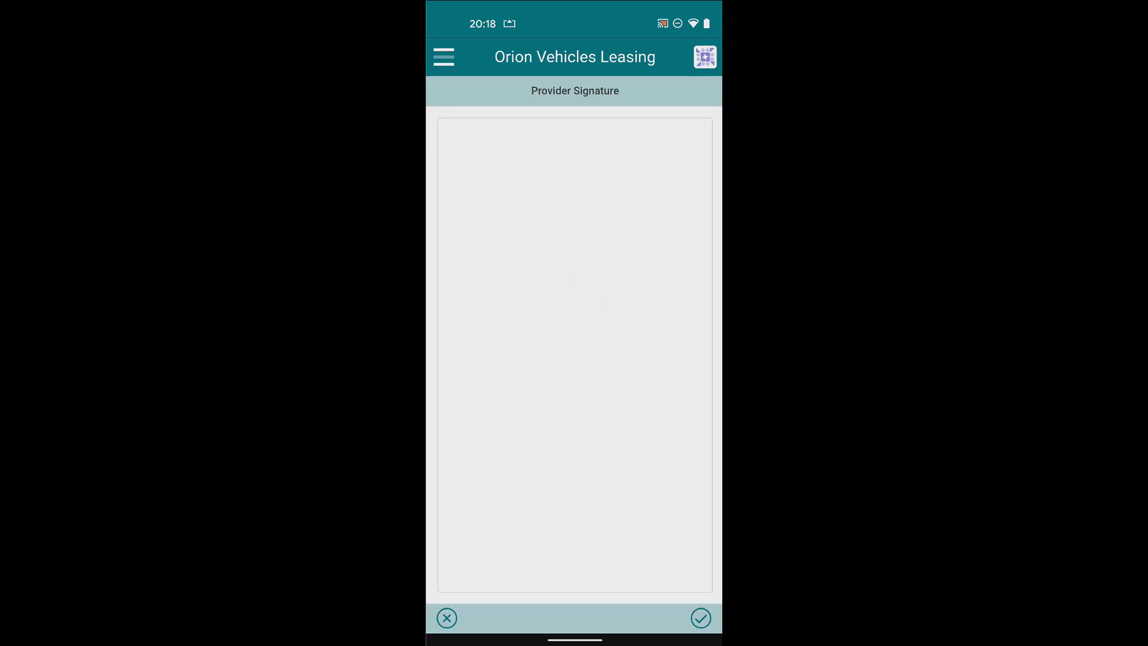
pyautogui.moveTo(493, 279); pyautogui.dragTo(632, 292)
pyautogui.click(701, 618)
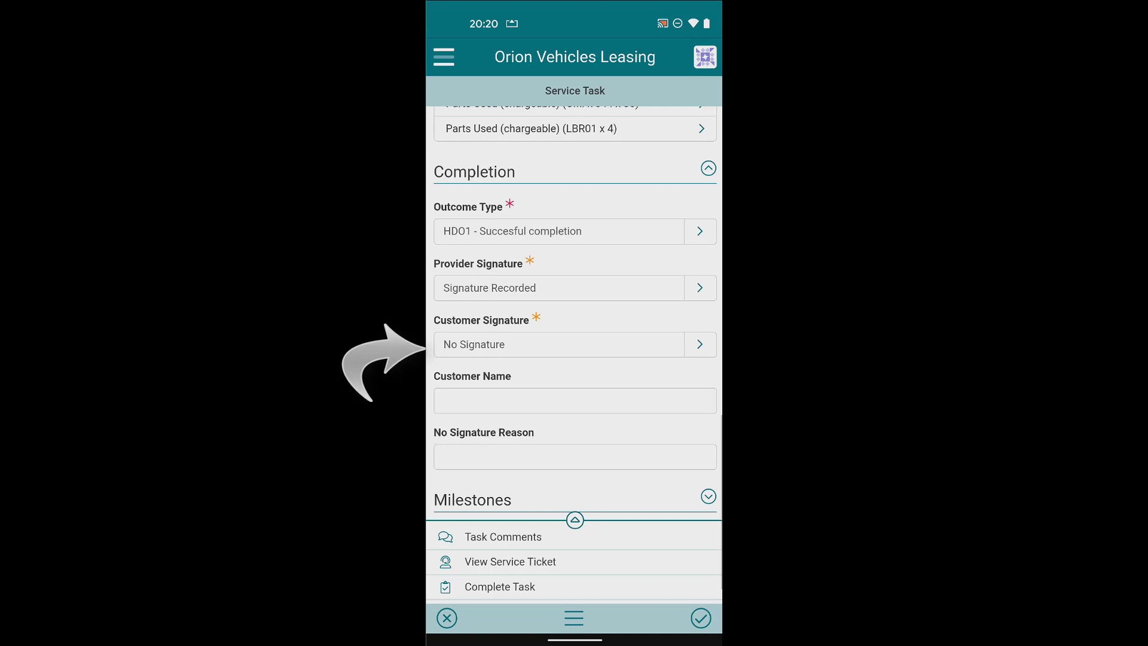
pyautogui.click(700, 344)
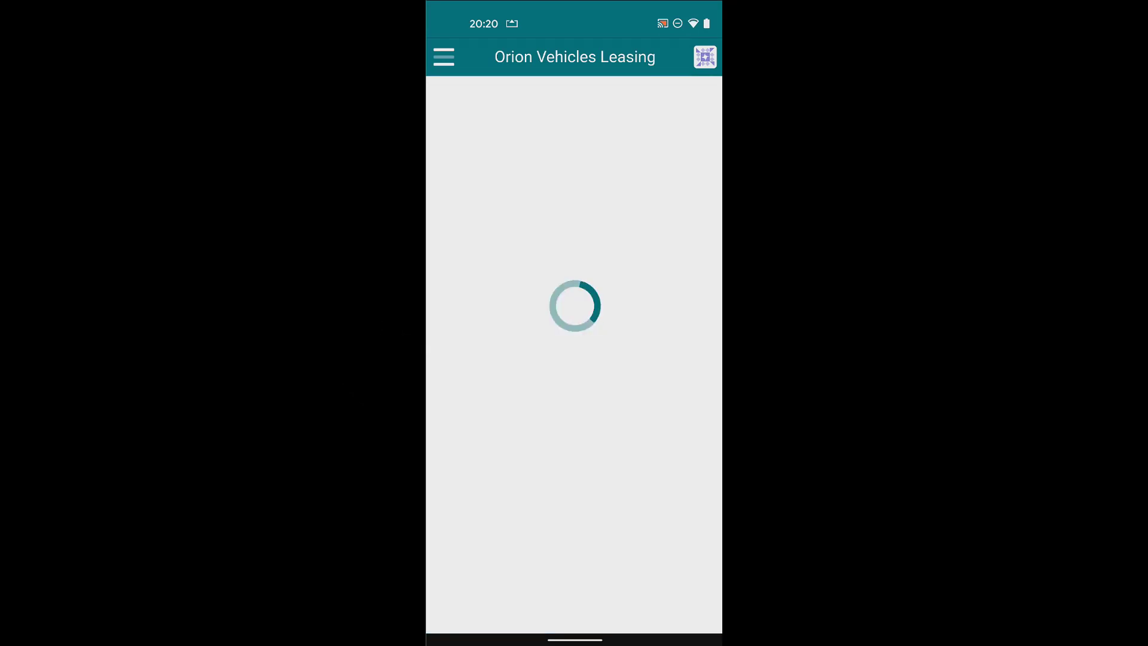
pyautogui.moveTo(476, 397)
pyautogui.mouseDown()
pyautogui.moveTo(471, 359)
pyautogui.moveTo(556, 372)
pyautogui.moveTo(674, 297)
pyautogui.mouseUp()
pyautogui.click(701, 618)
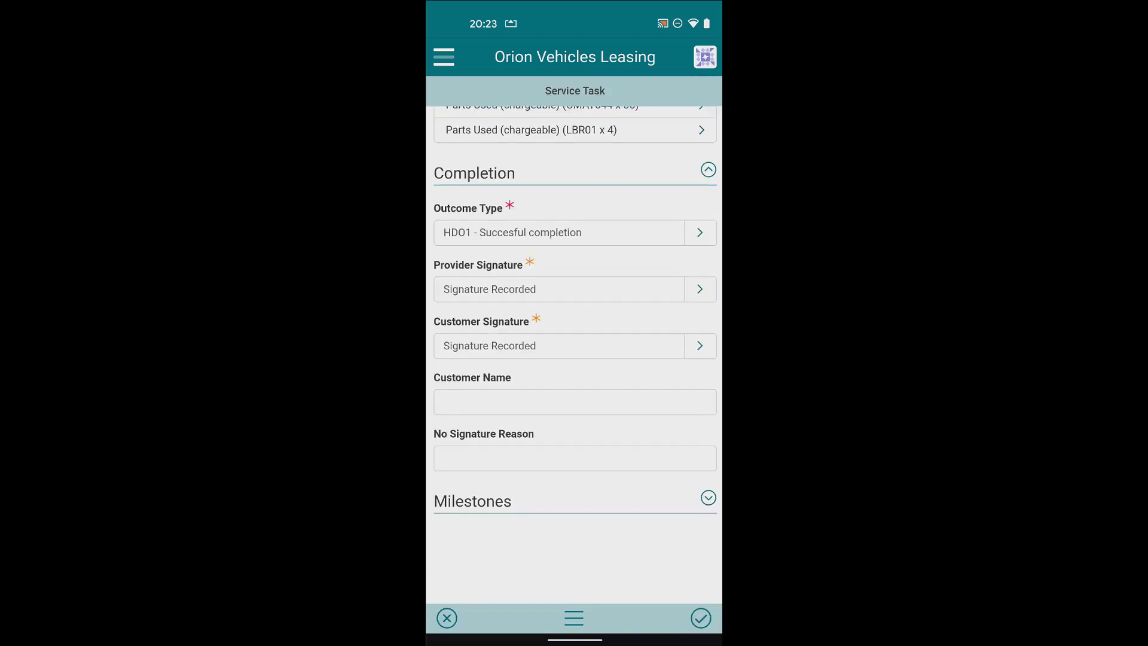
# Enter the customer's full name in the Customer Name field.
pyautogui.click(574, 401)
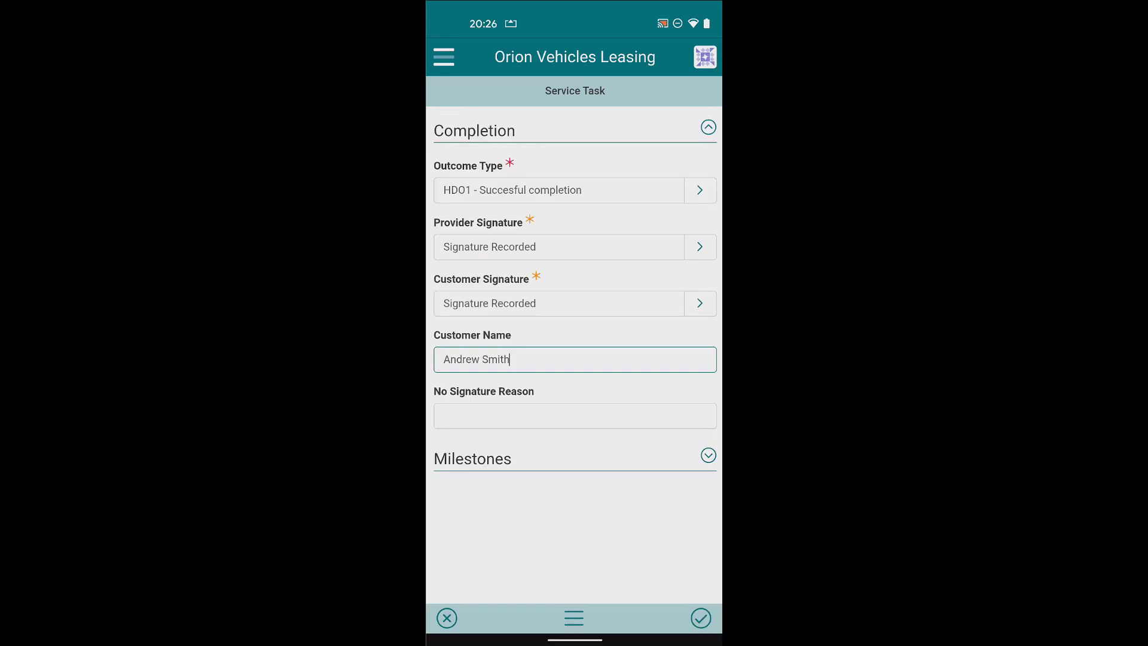
pyautogui.click(574, 416)
# Complete the service task with notes 'All done' and 'Customer is hapoy' on separate lines.
pyautogui.click(456, 627)
pyautogui.click(574, 618)
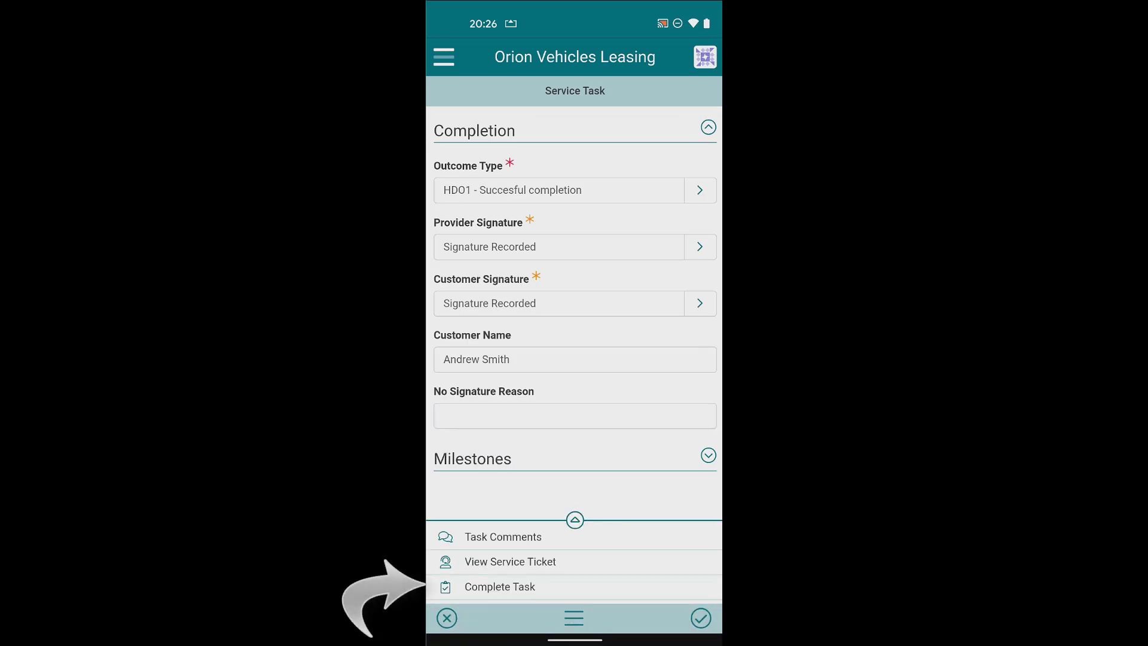
pyautogui.click(500, 587)
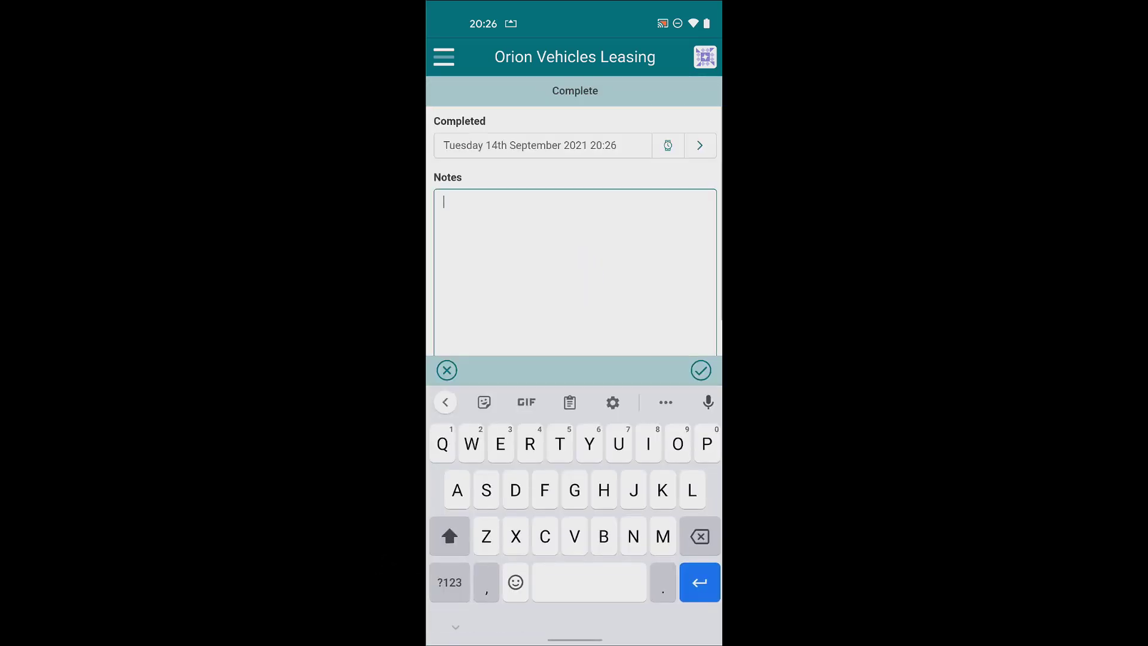
pyautogui.write('All done')
pyautogui.press('Return')
pyautogui.write('Customer is hapoy')
pyautogui.click(701, 370)
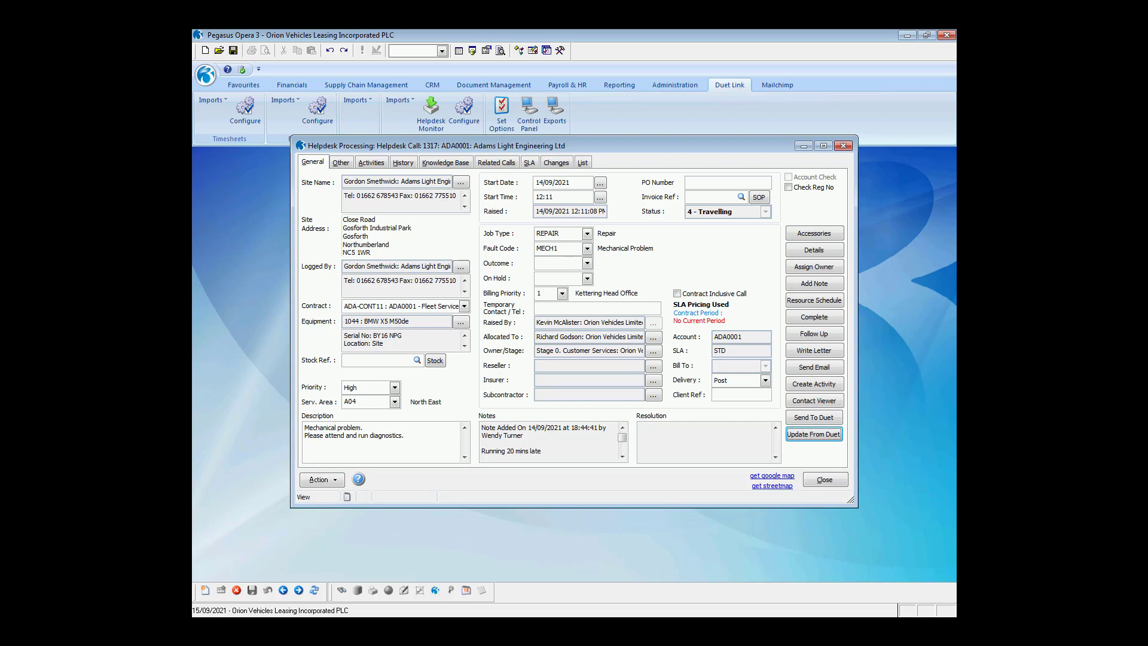
# Update call 1317 from Duet, complete it confirming the Duet update, and view its History.
pyautogui.click(823, 438)
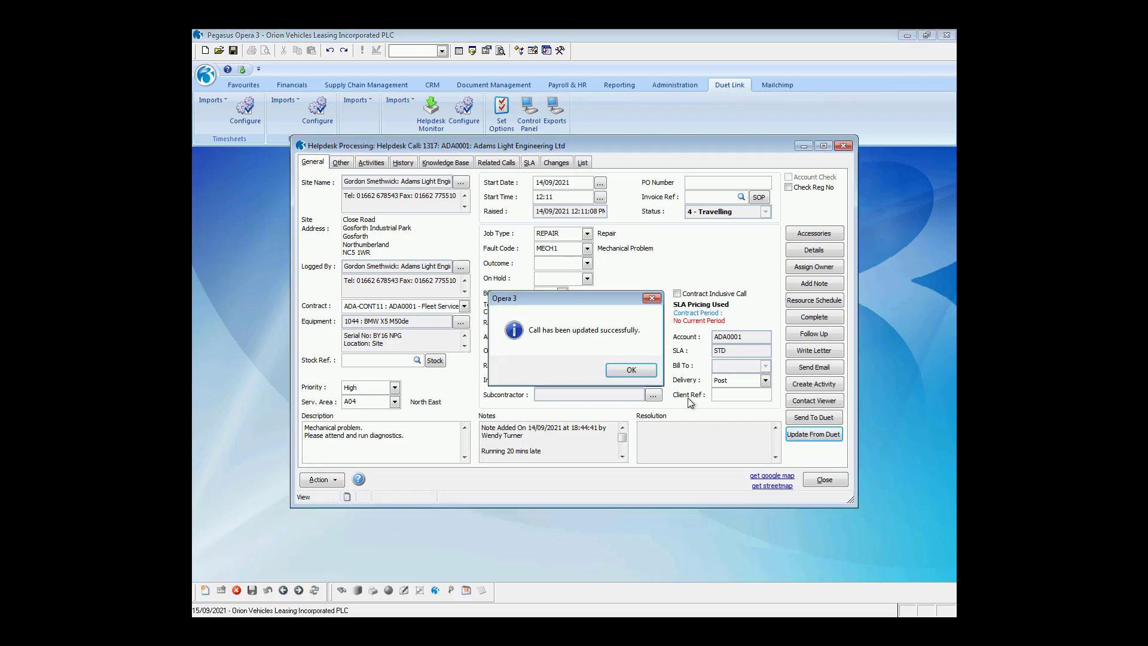
pyautogui.click(630, 370)
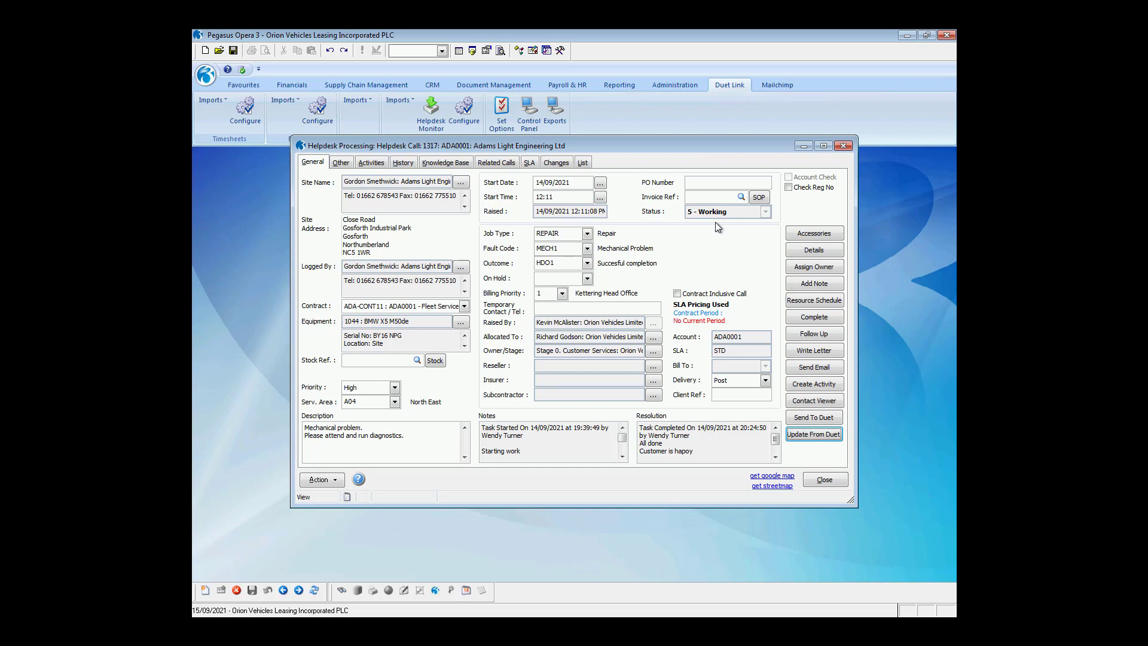
pyautogui.click(816, 318)
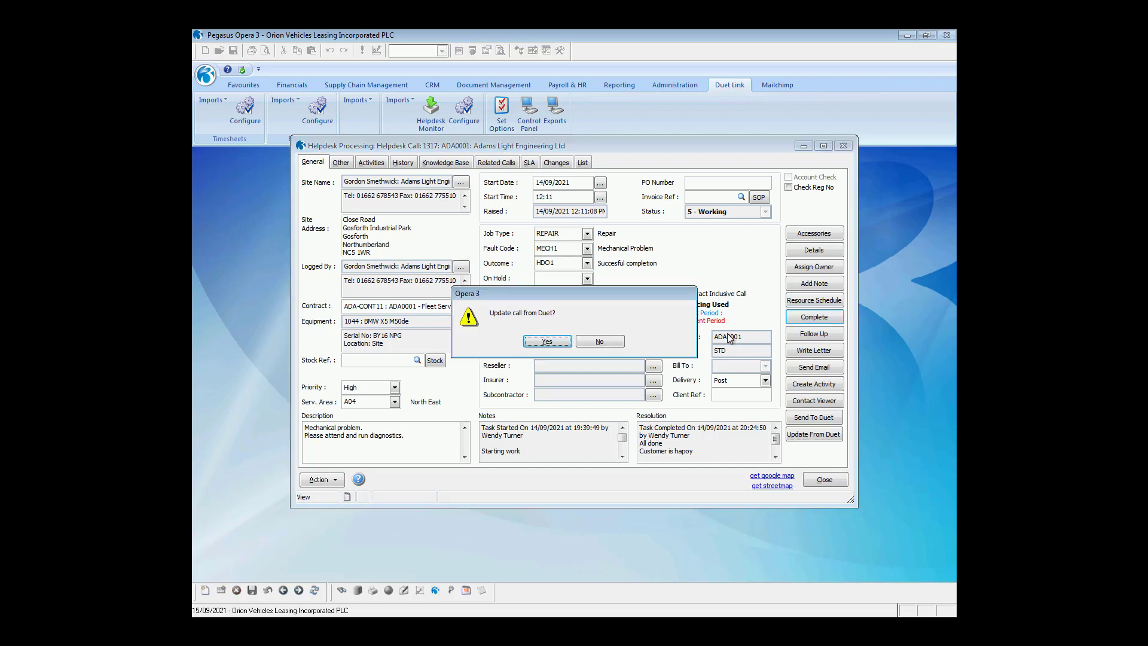
pyautogui.press('Return')
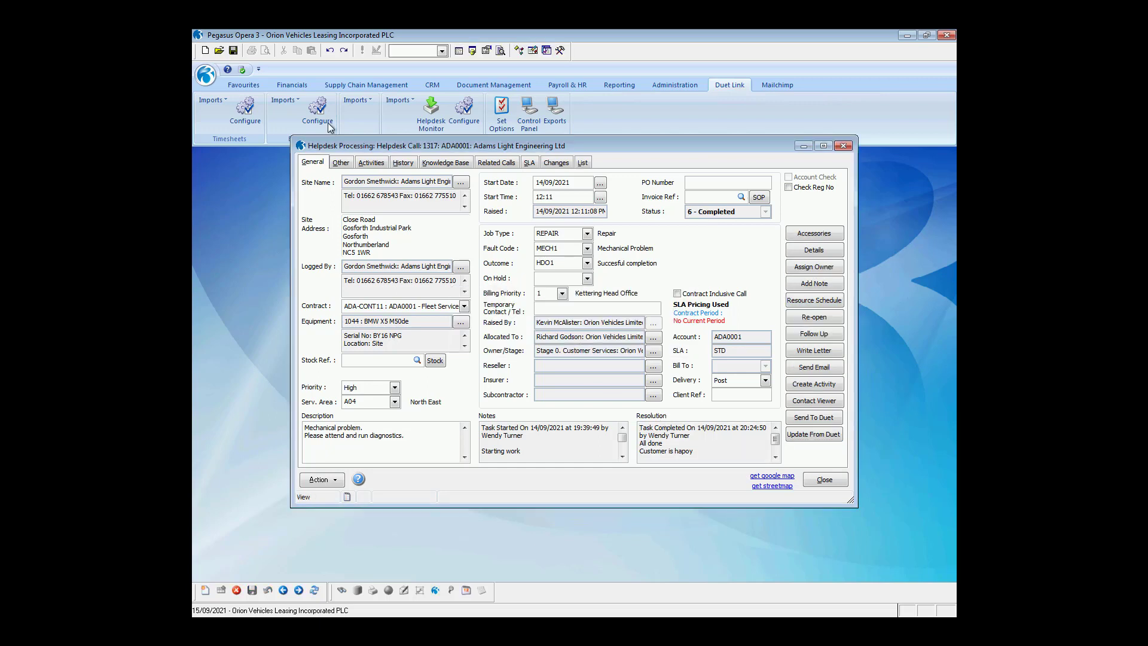
pyautogui.click(401, 163)
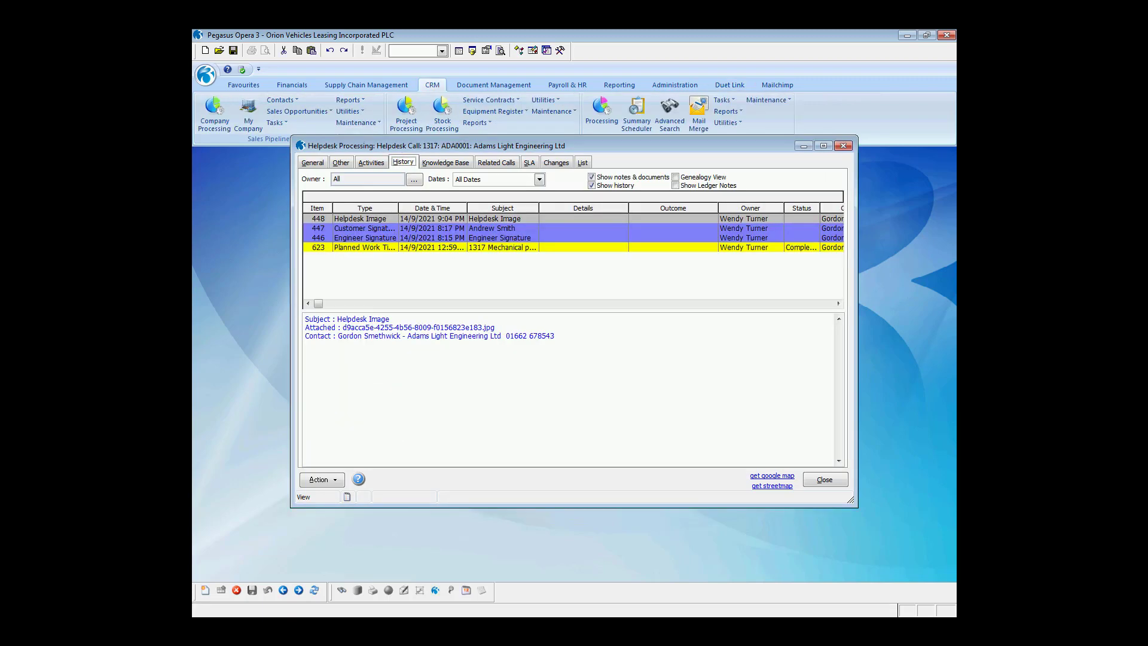
# View and close the customer signature, engineer signature and fan photo attachments.
pyautogui.doubleClick(417, 229)
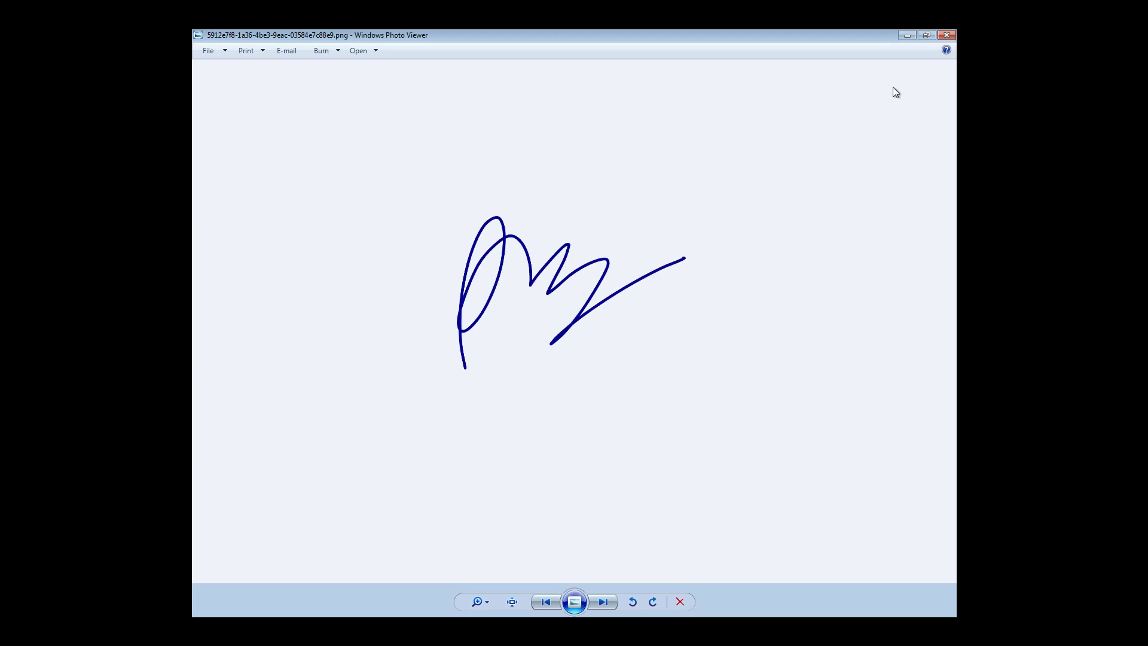
pyautogui.click(943, 38)
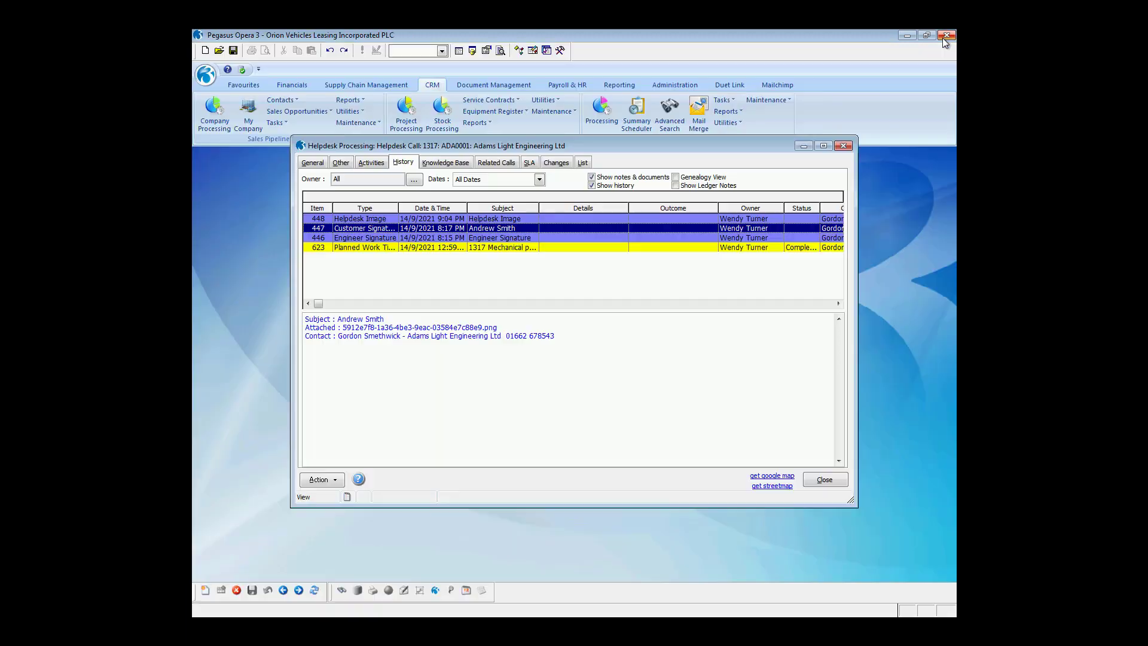
pyautogui.click(464, 238)
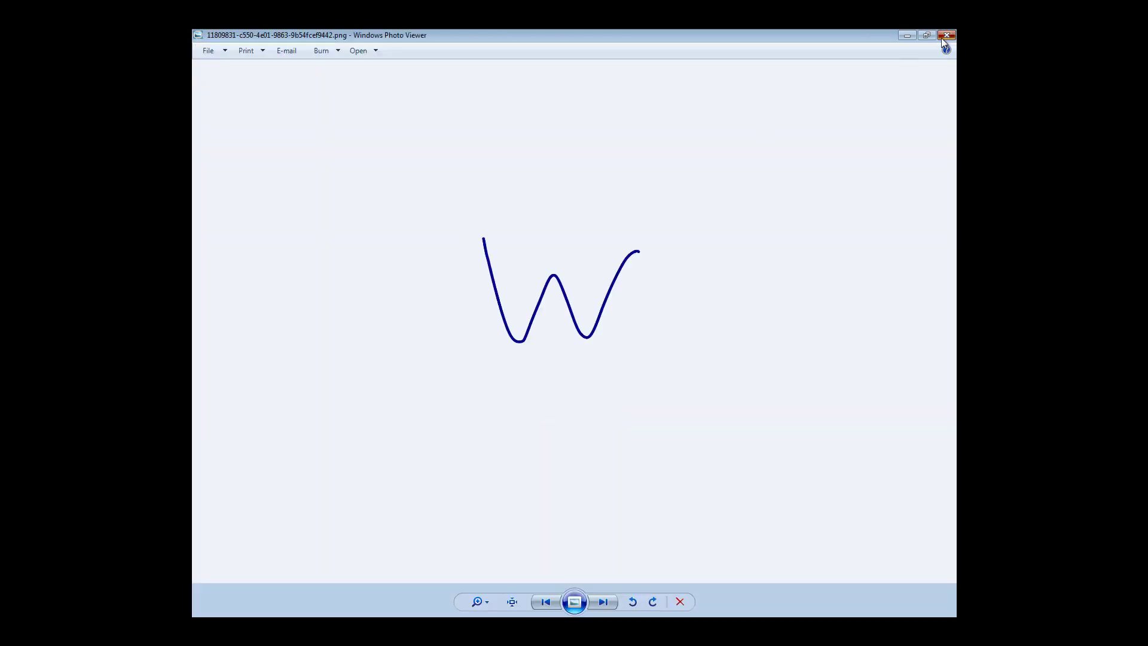
pyautogui.click(947, 35)
pyautogui.doubleClick(491, 218)
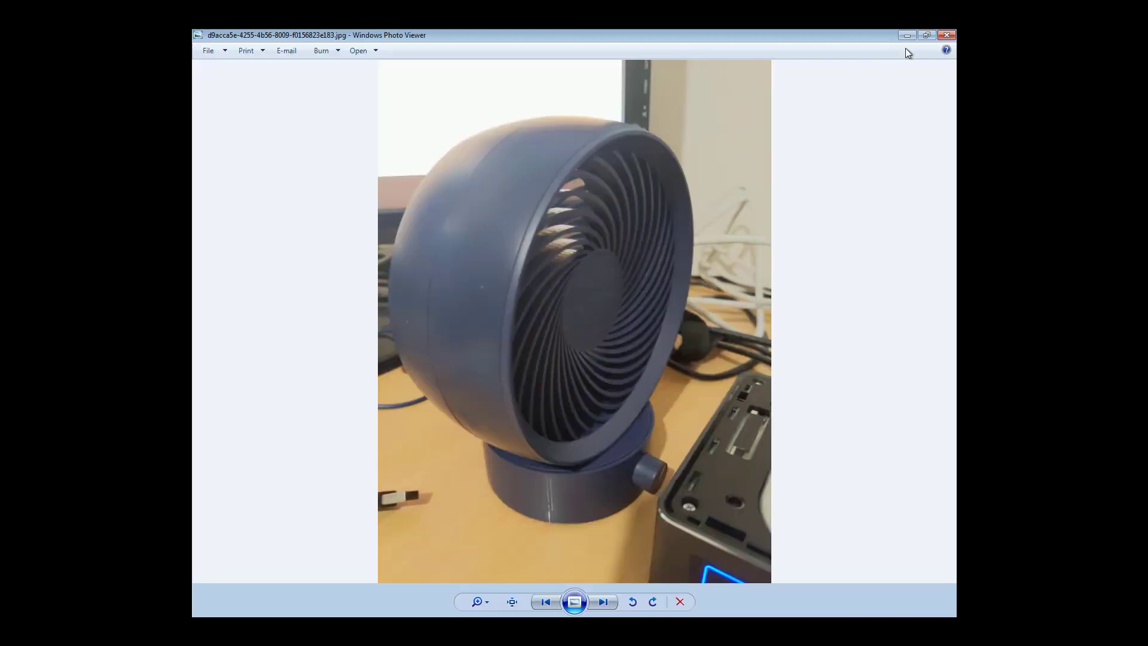
pyautogui.click(947, 35)
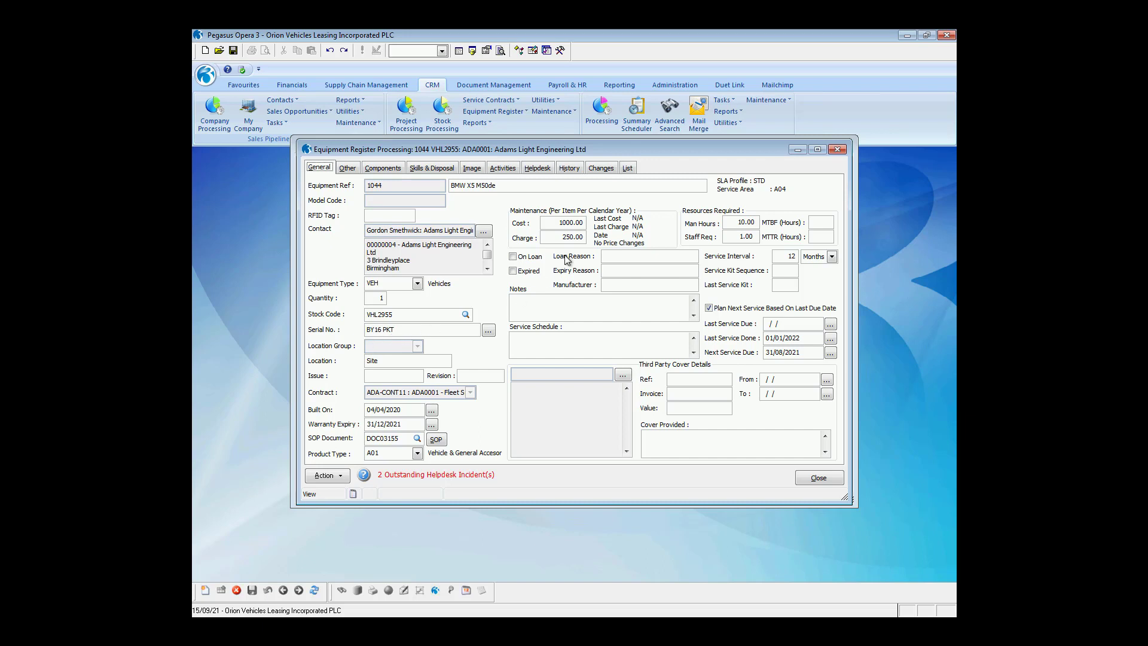
# Check equipment record 1044's Changes tab for its amendment history.
pyautogui.click(593, 170)
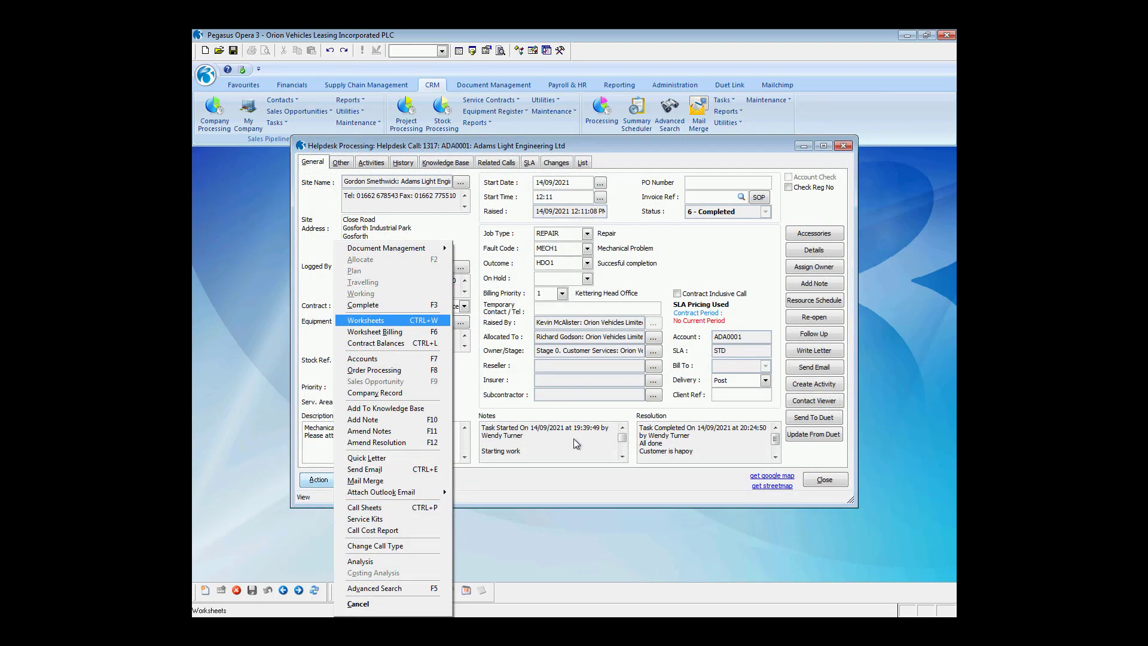
# Review the parts worksheet lines for call 1317.
pyautogui.click(376, 320)
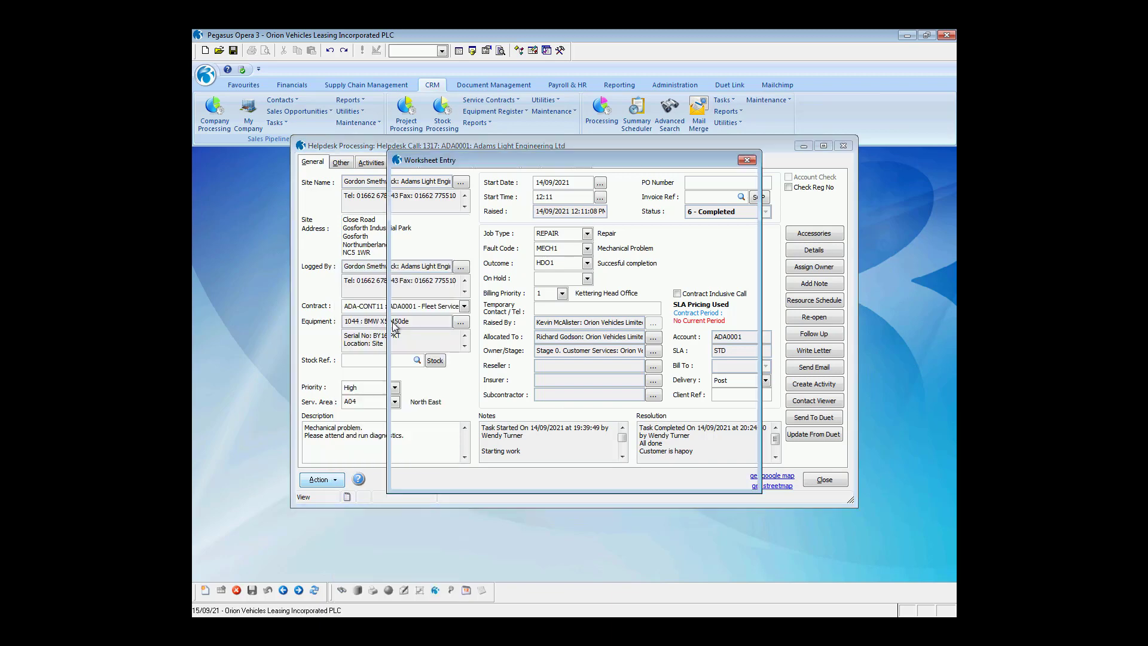
pyautogui.click(454, 329)
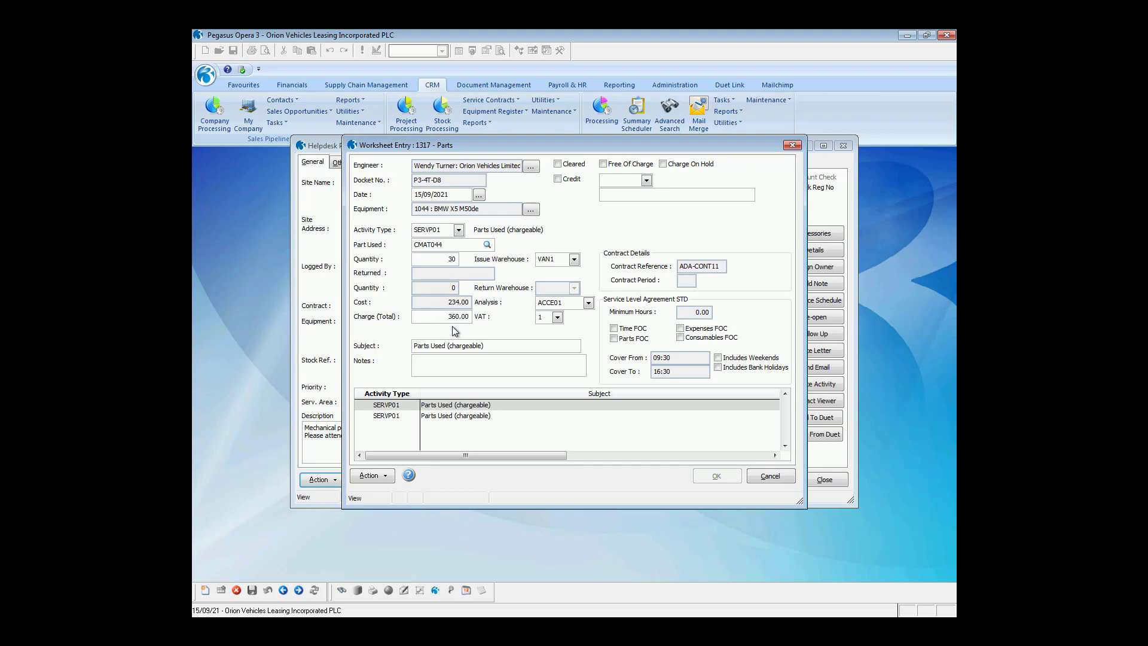
pyautogui.click(471, 418)
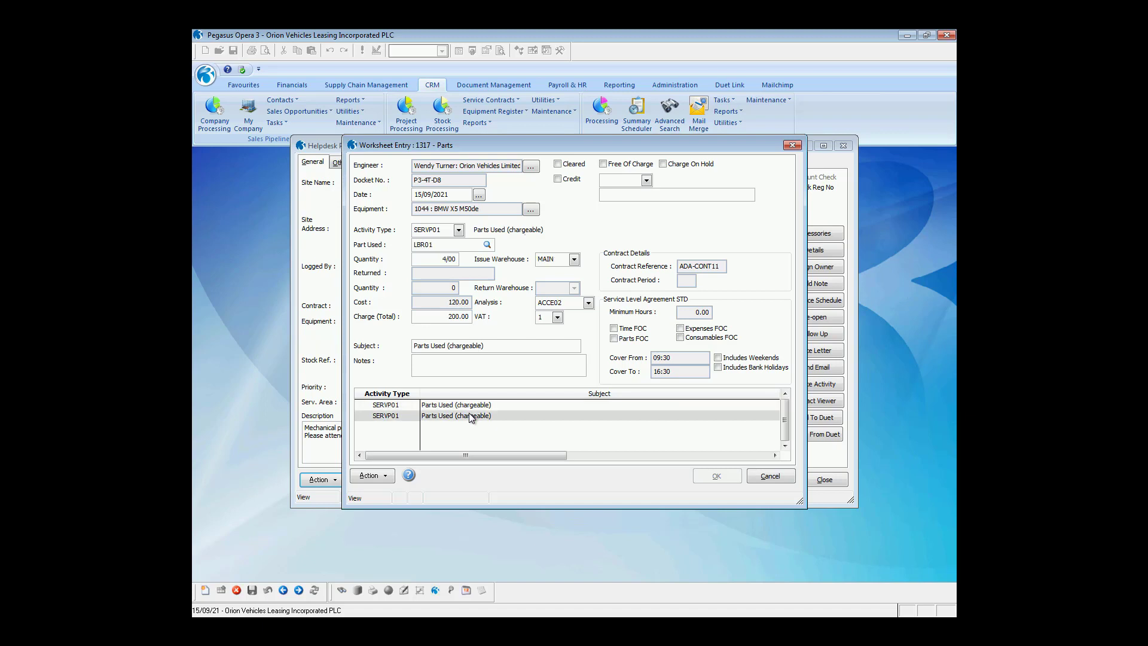
pyautogui.click(759, 477)
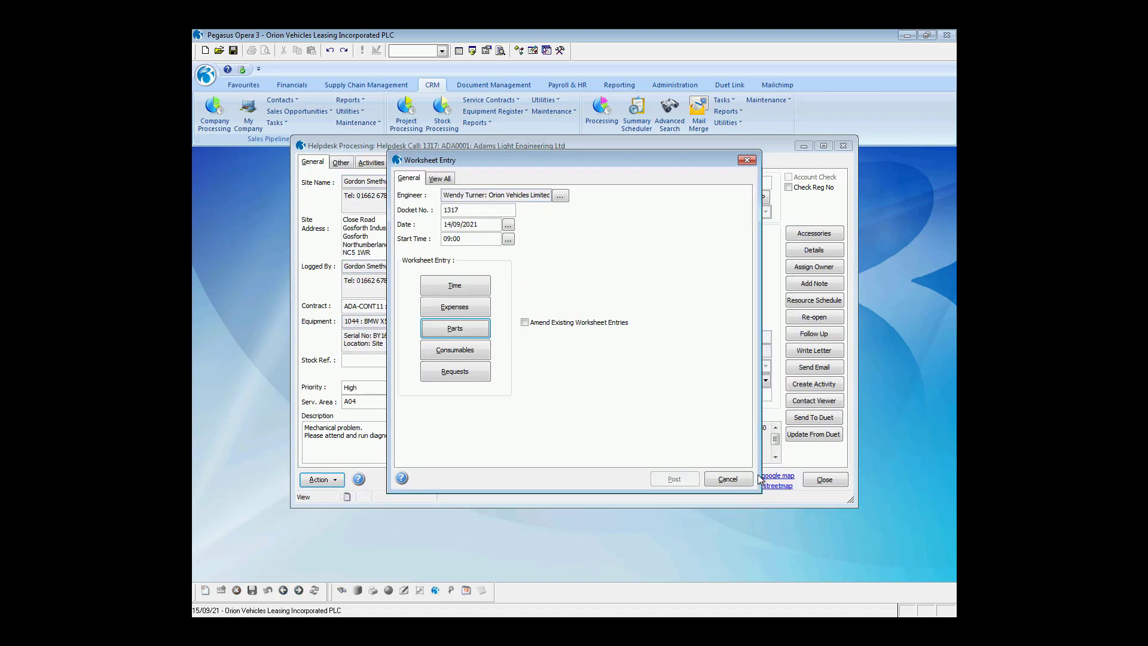
# Mark the WORKING time entry as Cleared and save the time worksheet.
pyautogui.click(455, 286)
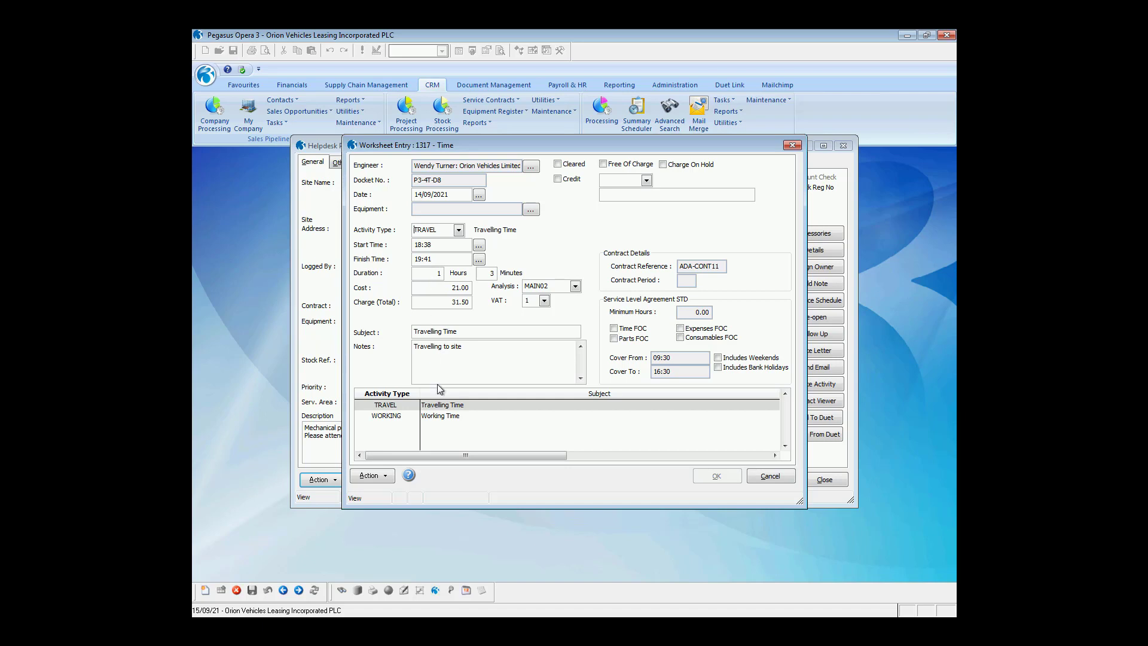
pyautogui.click(440, 417)
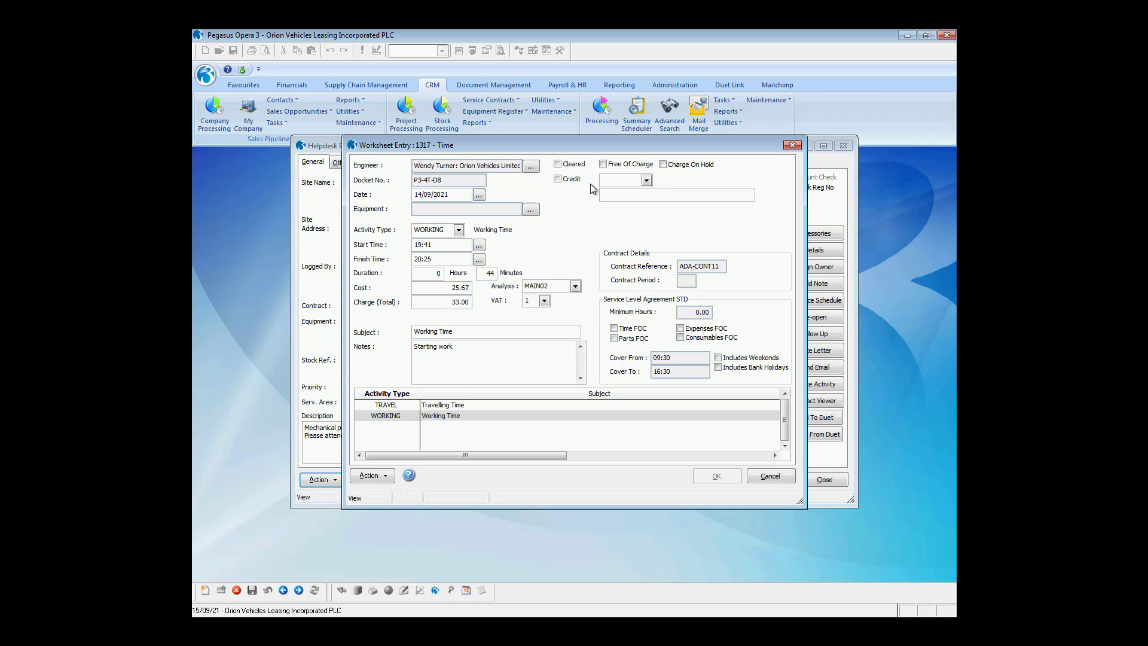
pyautogui.click(566, 165)
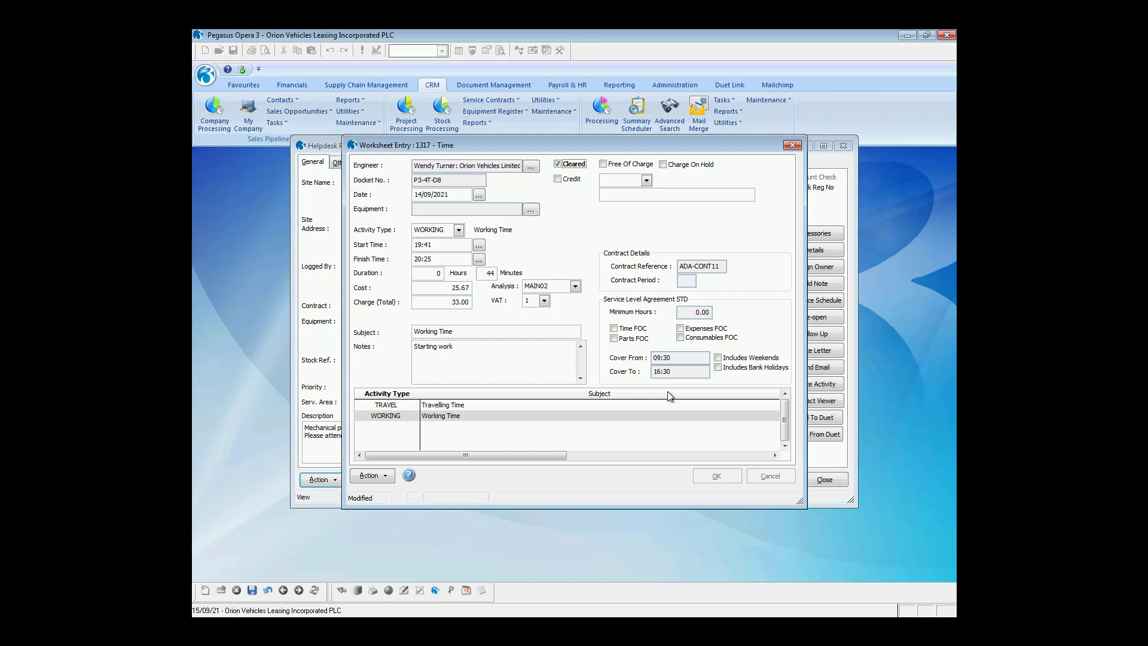
pyautogui.hotkey('ctrl', 's')
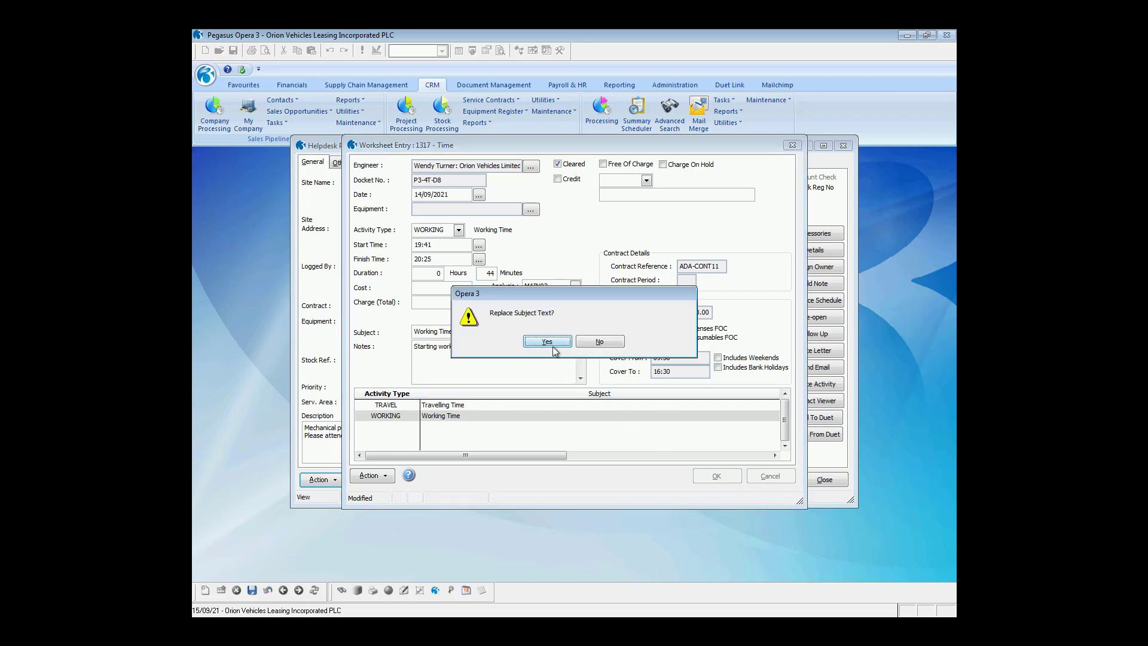
pyautogui.click(547, 341)
pyautogui.click(716, 476)
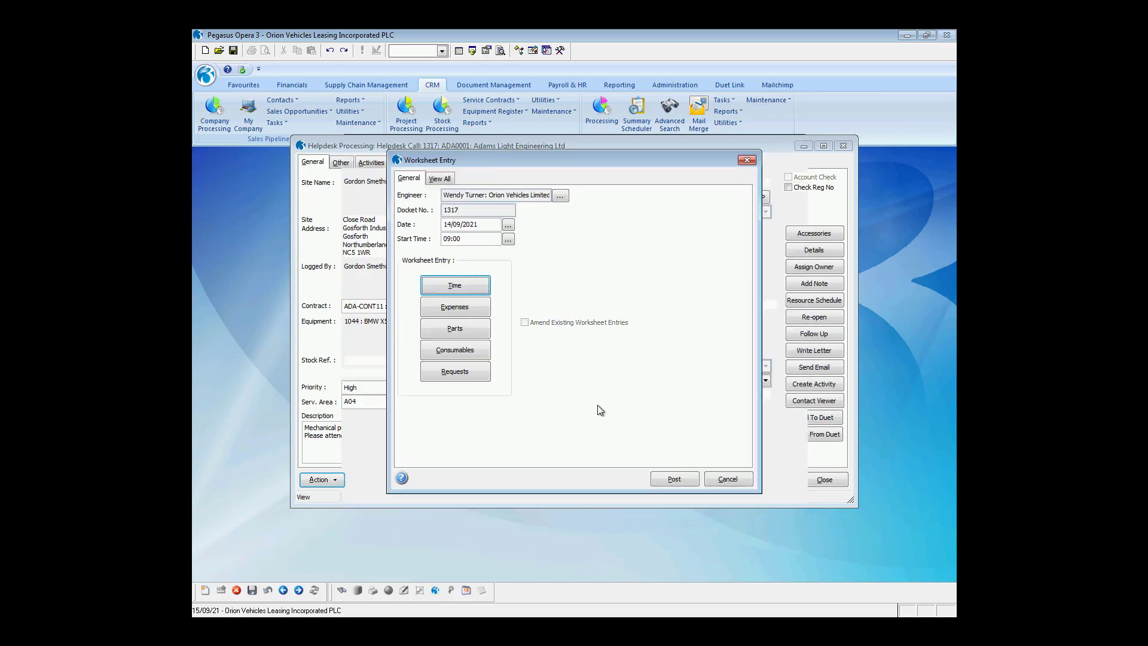
# Post call 1317's worksheet lines through Worksheet Billing.
pyautogui.click(319, 480)
pyautogui.click(377, 454)
pyautogui.click(783, 497)
# Publish the billing audit report, then close the audit preview and billing forms.
pyautogui.click(596, 343)
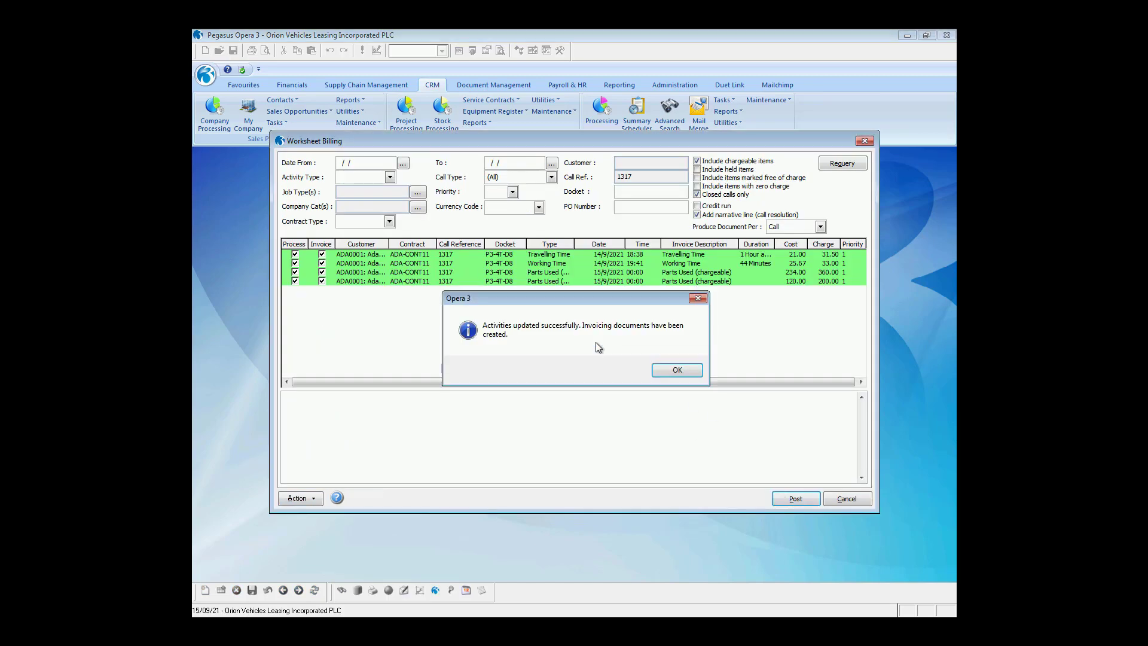
pyautogui.click(682, 370)
pyautogui.click(615, 446)
pyautogui.press('Escape')
pyautogui.click(849, 499)
pyautogui.click(823, 479)
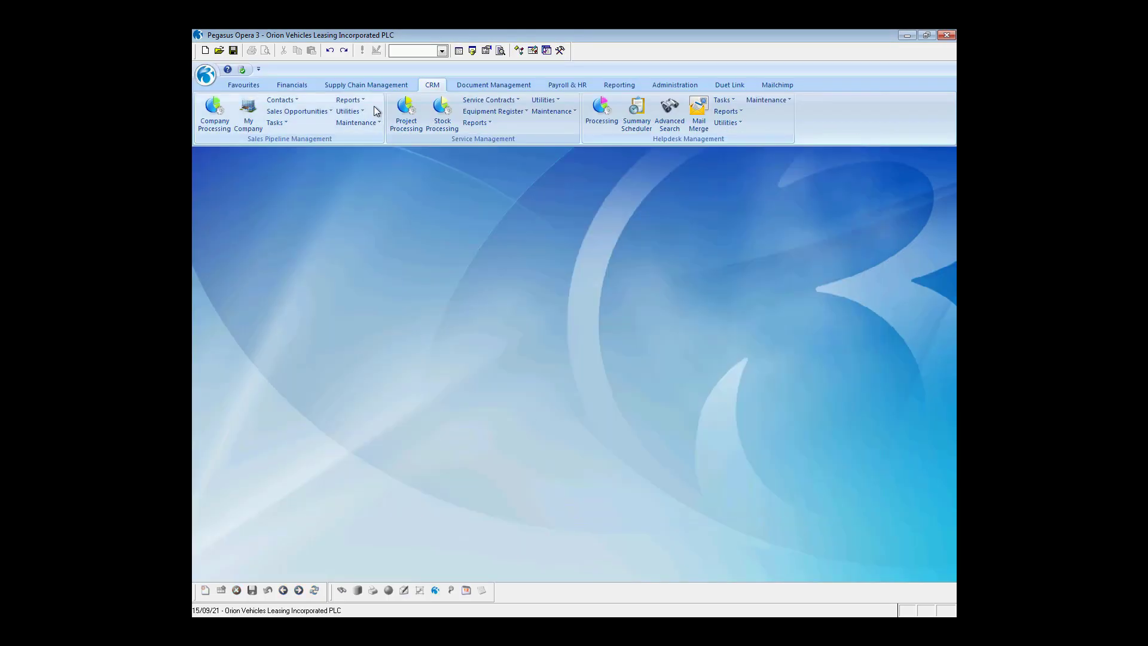
# Progress WOR1041 to an invoice published to file 'INVAD' with description 'Invoice'.
pyautogui.click(366, 84)
pyautogui.click(214, 113)
pyautogui.click(404, 445)
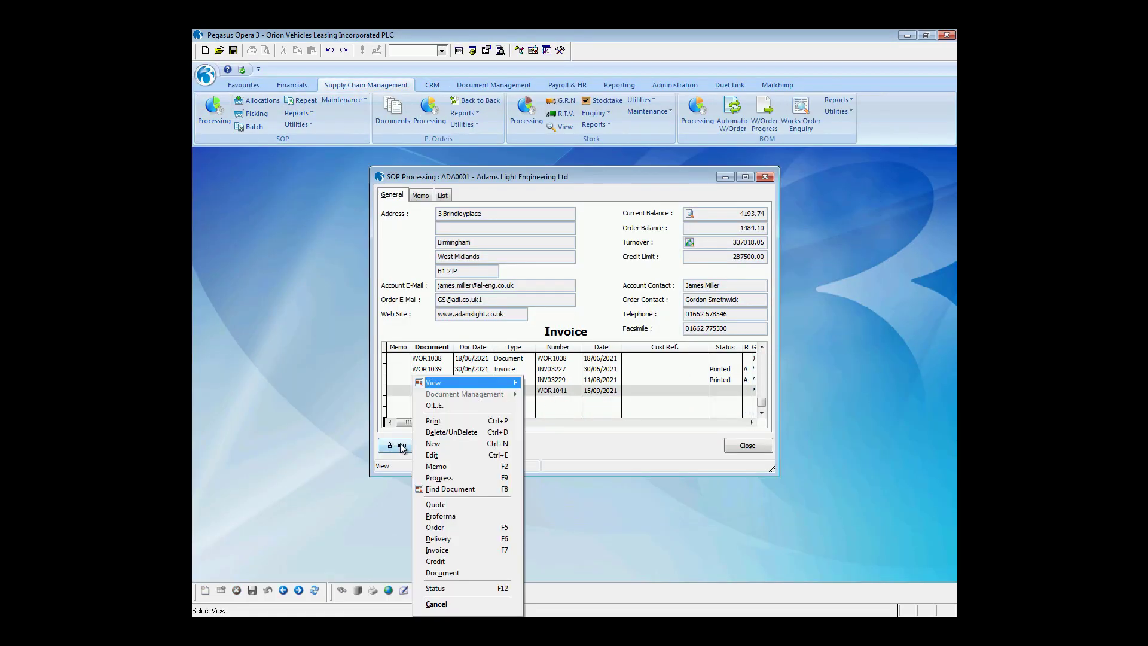
pyautogui.click(442, 478)
pyautogui.click(523, 265)
pyautogui.click(550, 322)
pyautogui.write('INVAD')
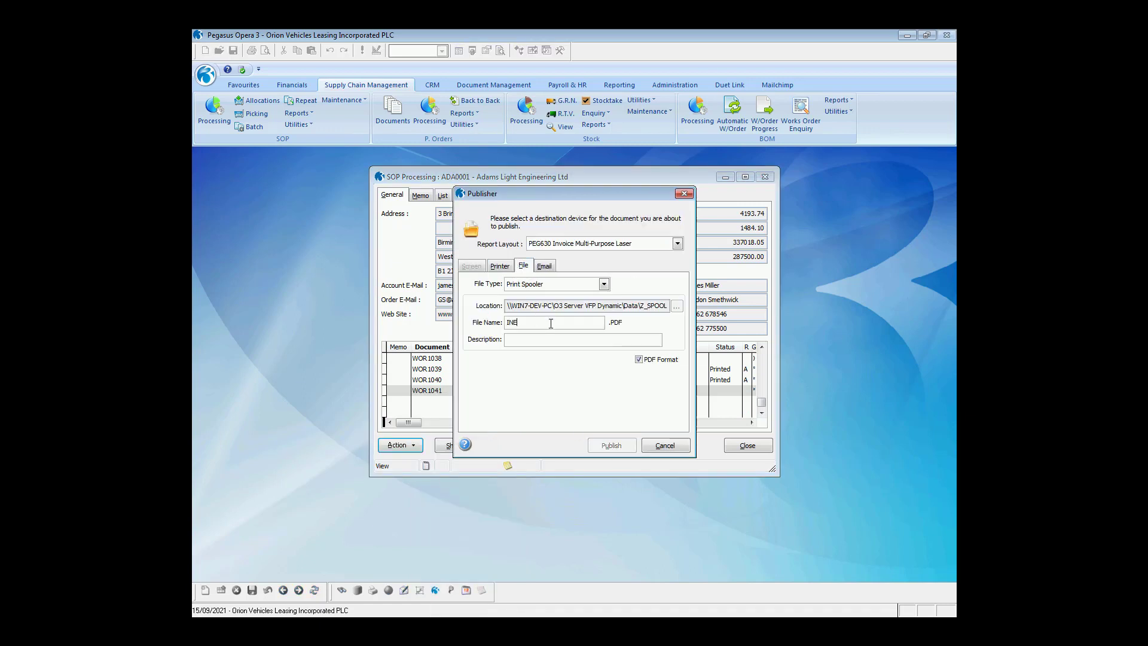
pyautogui.press('Tab')
pyautogui.write('Invoice')
pyautogui.click(620, 447)
pyautogui.click(636, 374)
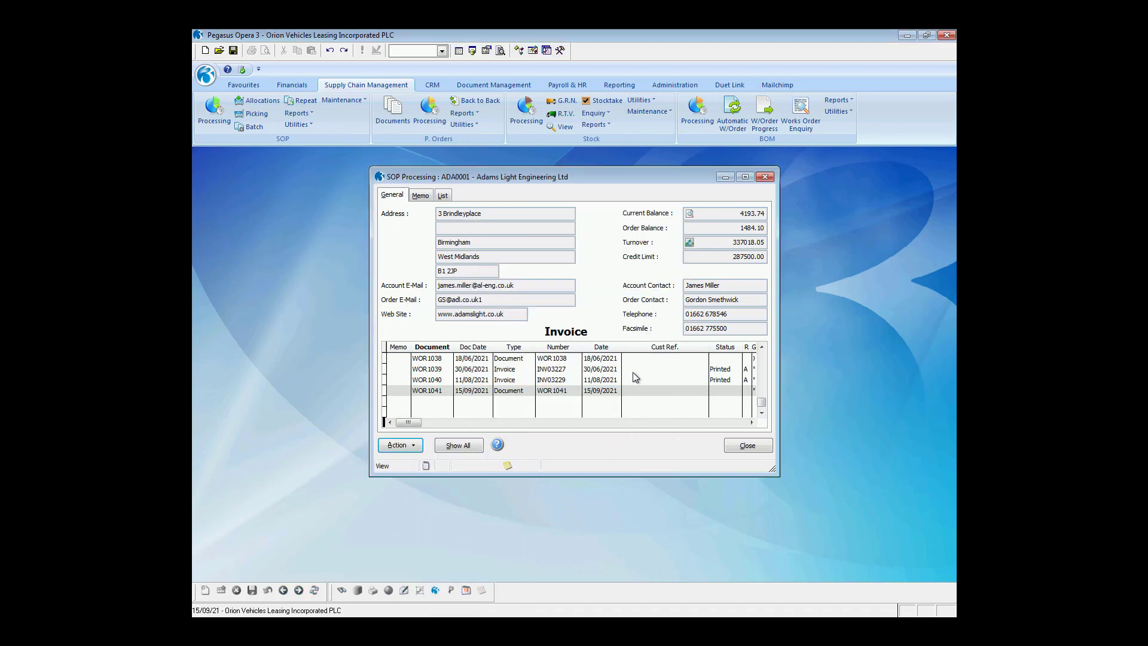
# Show all the account's transactions and open invoice INV03230 as a PDF.
pyautogui.click(404, 444)
pyautogui.moveTo(478, 394)
pyautogui.click(562, 432)
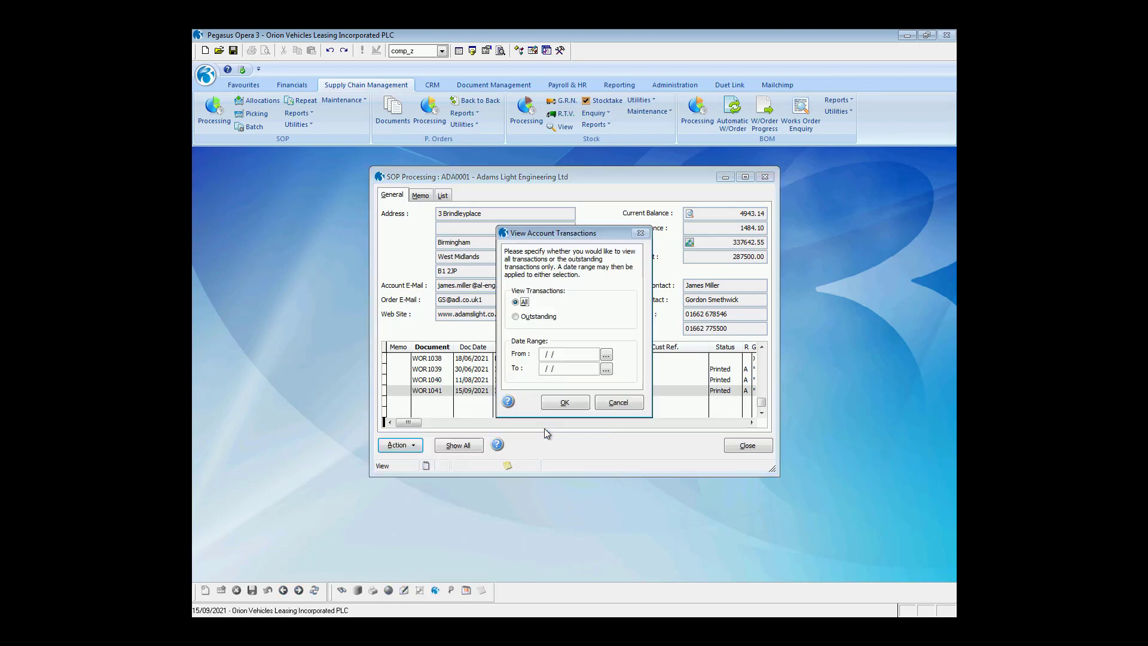
pyautogui.click(565, 401)
pyautogui.doubleClick(519, 303)
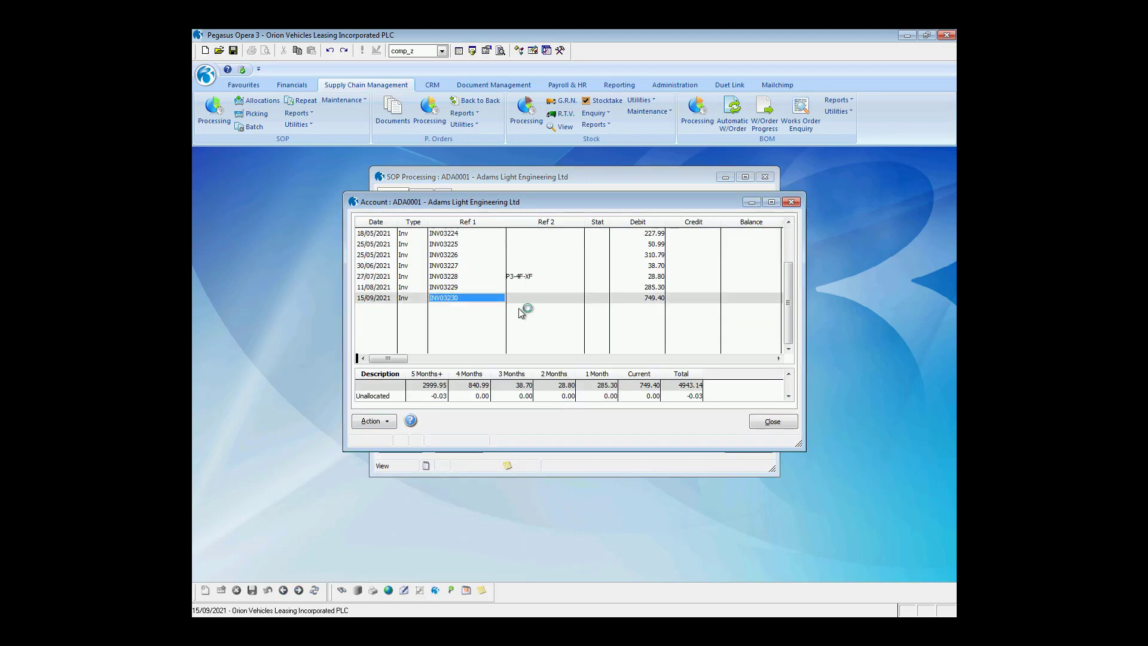